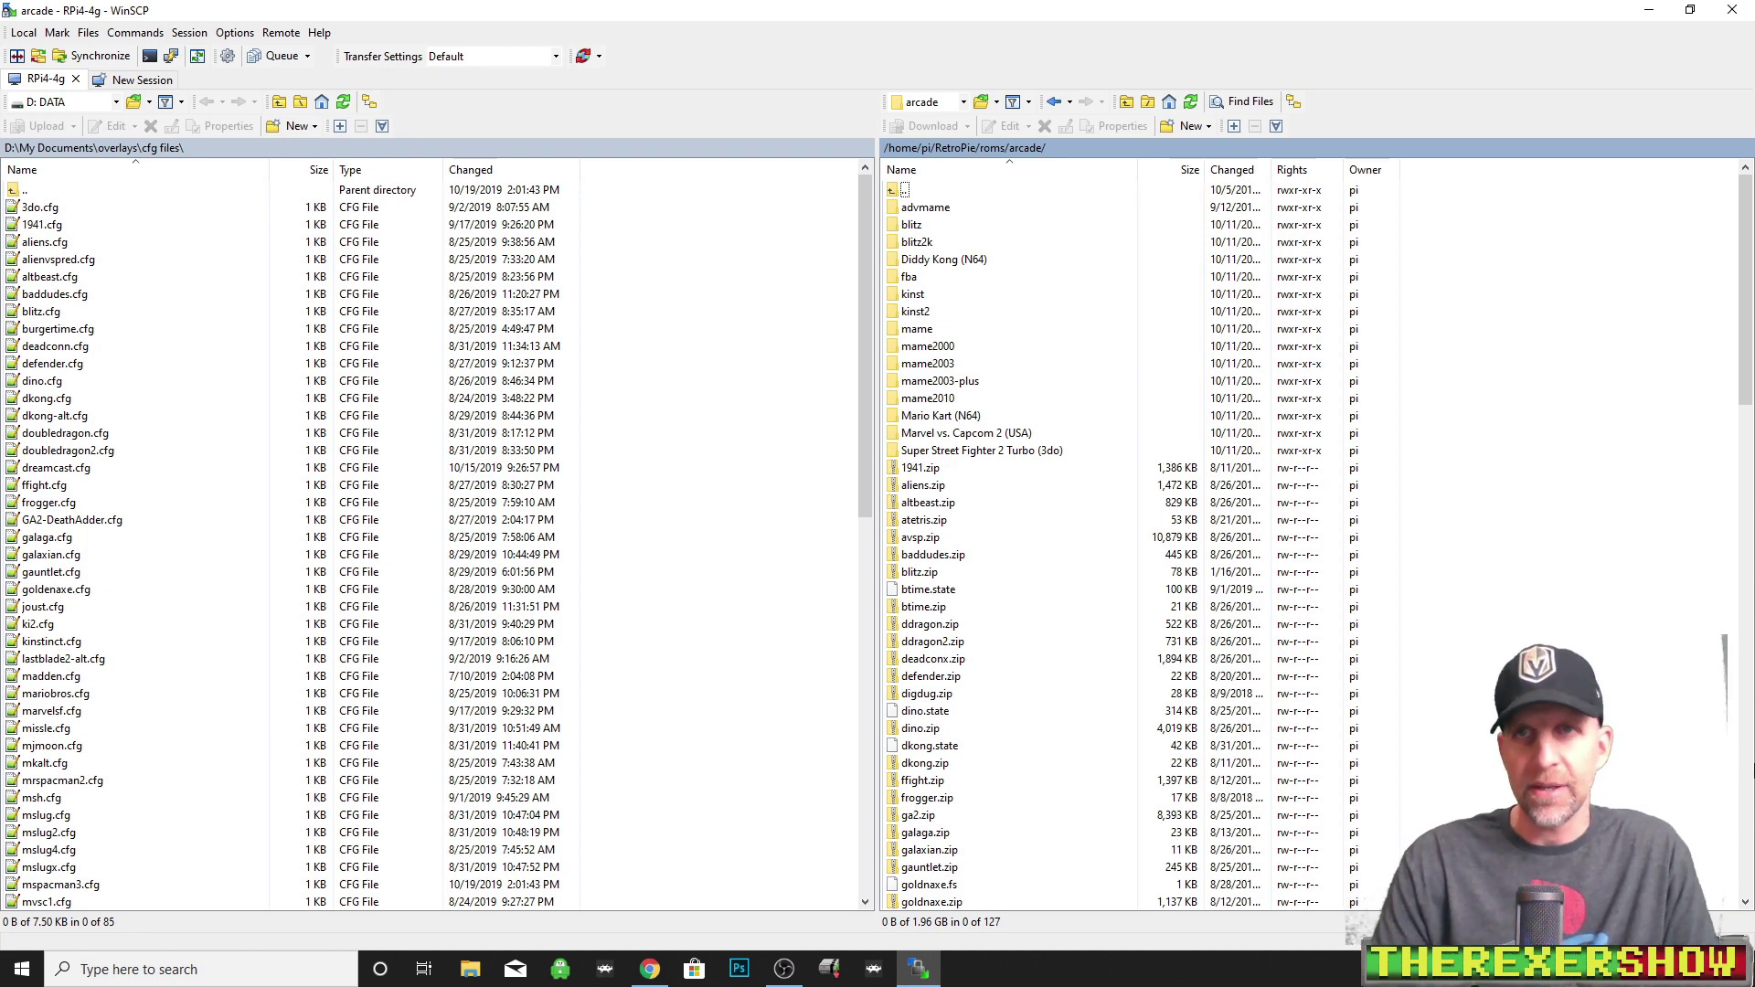
# Open mvsc2.zip from the remote arcade ROMs folder to examine the files inside, and close it again.
pyautogui.click(1747, 542)
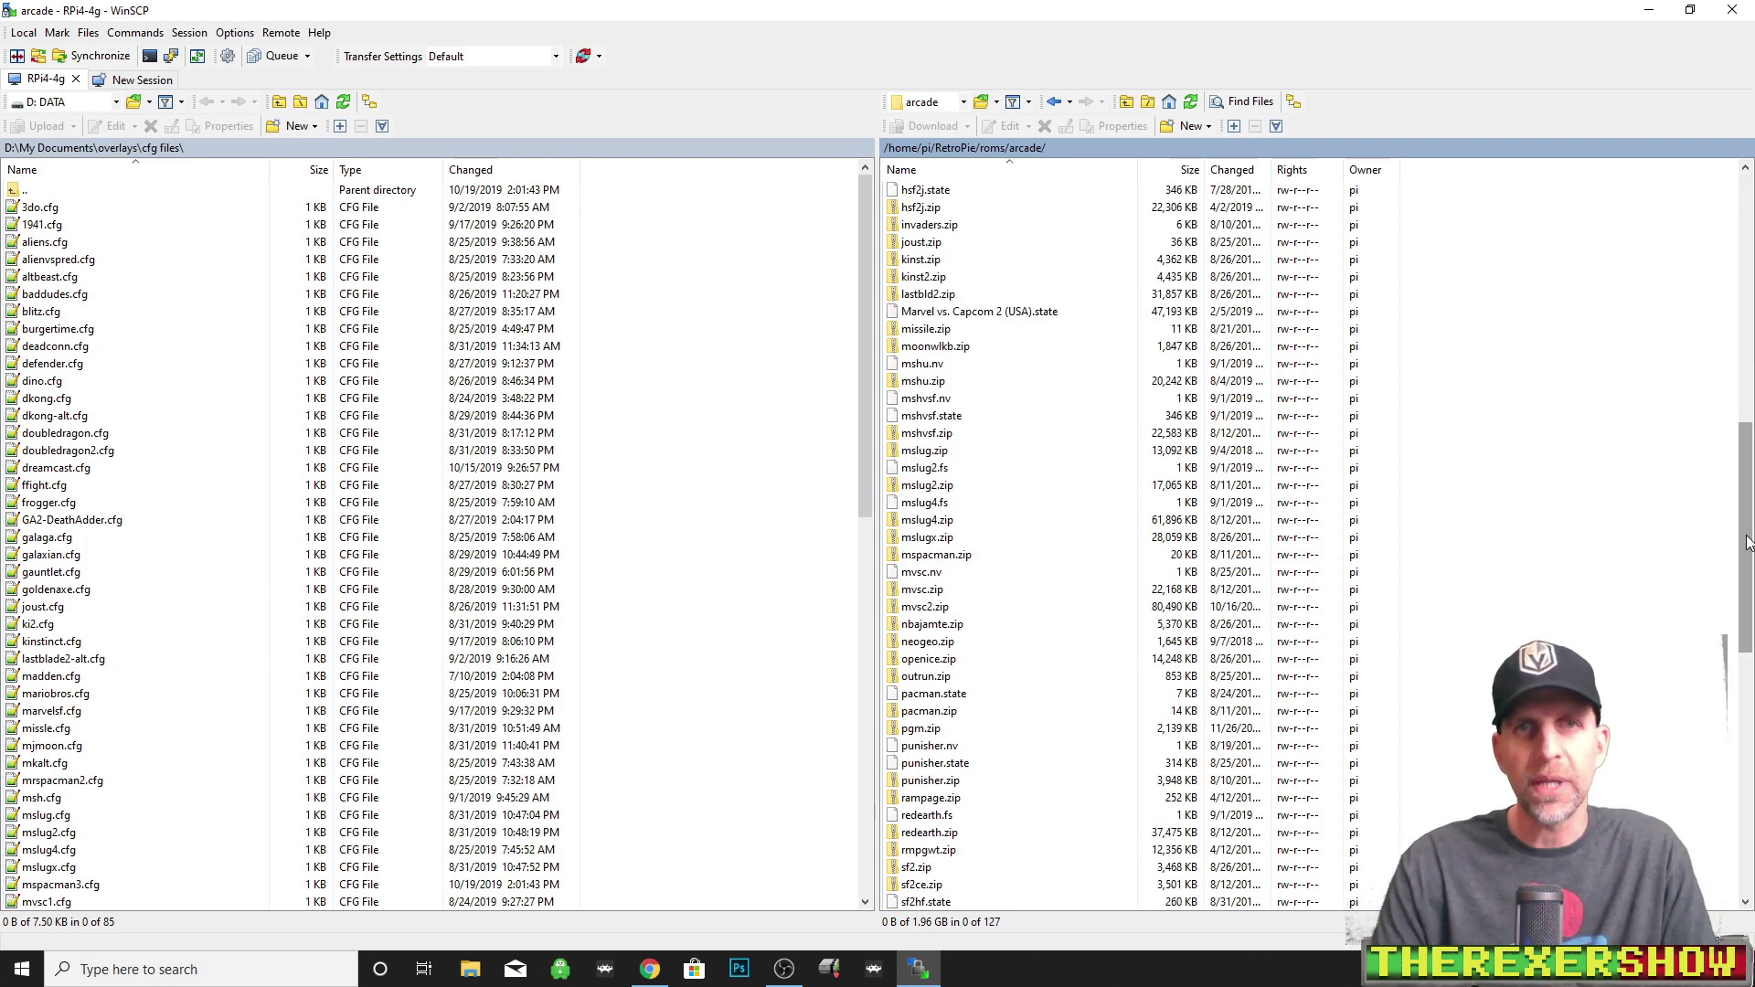
pyautogui.moveTo(1746, 542); pyautogui.dragTo(1747, 553)
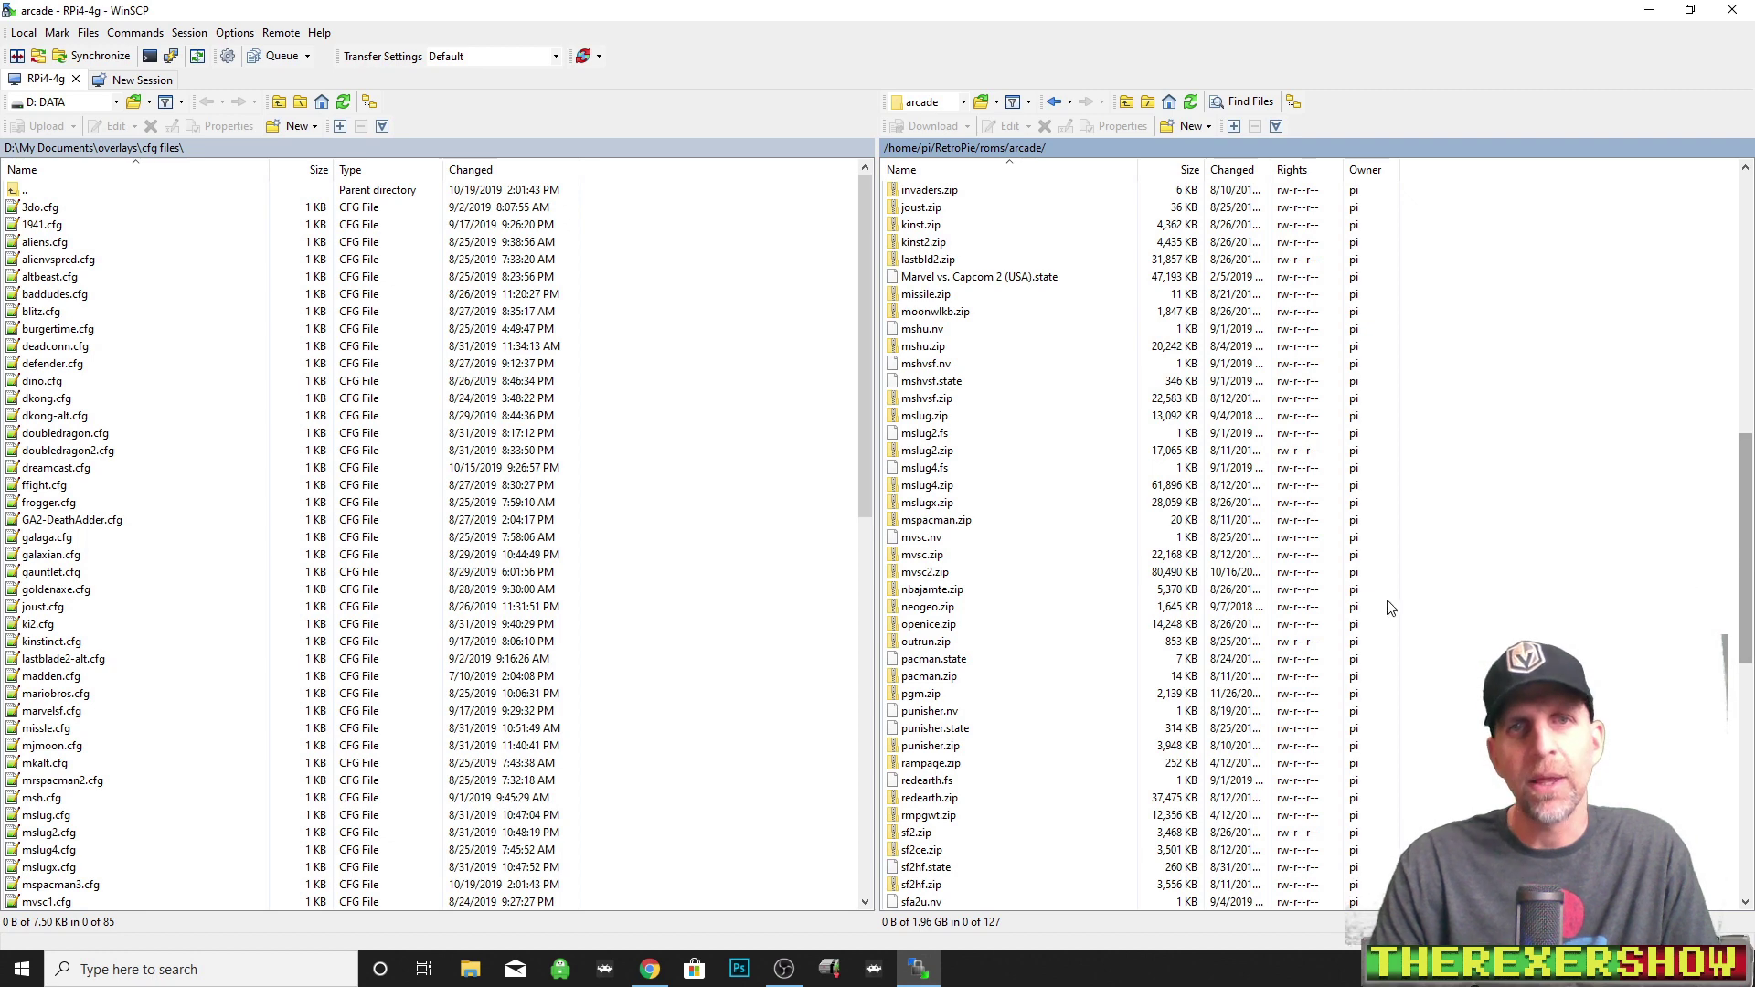
pyautogui.rightClick(916, 578)
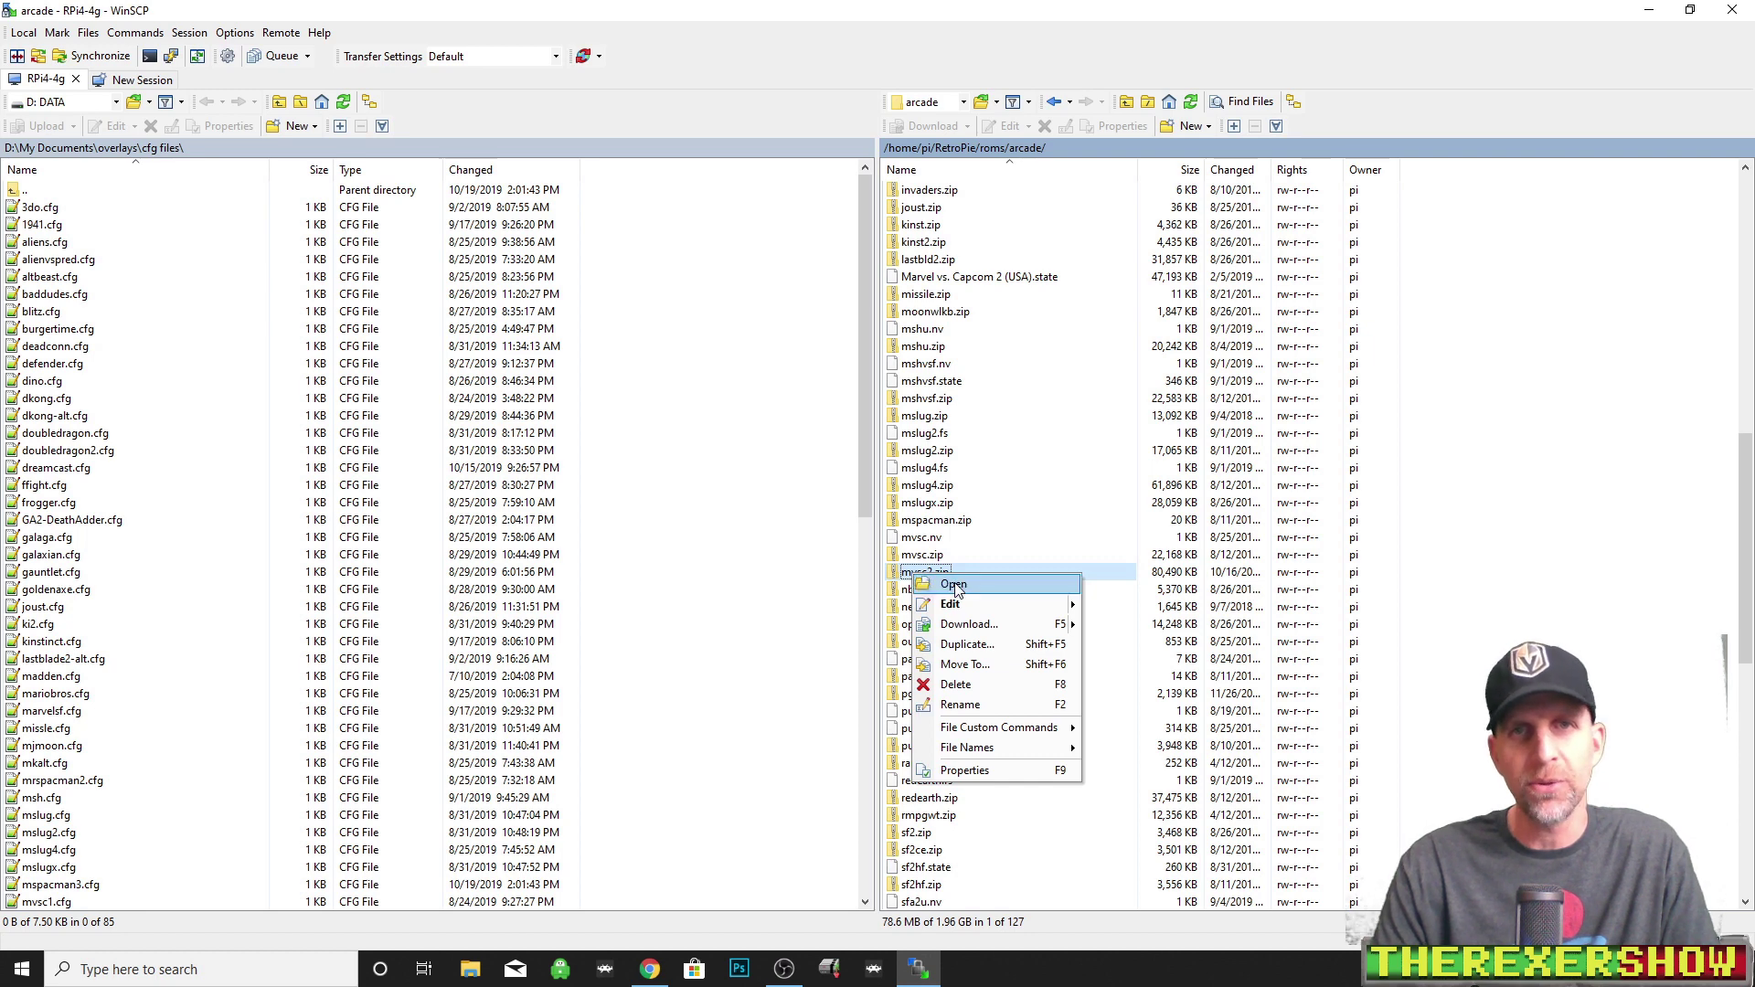
pyautogui.click(955, 585)
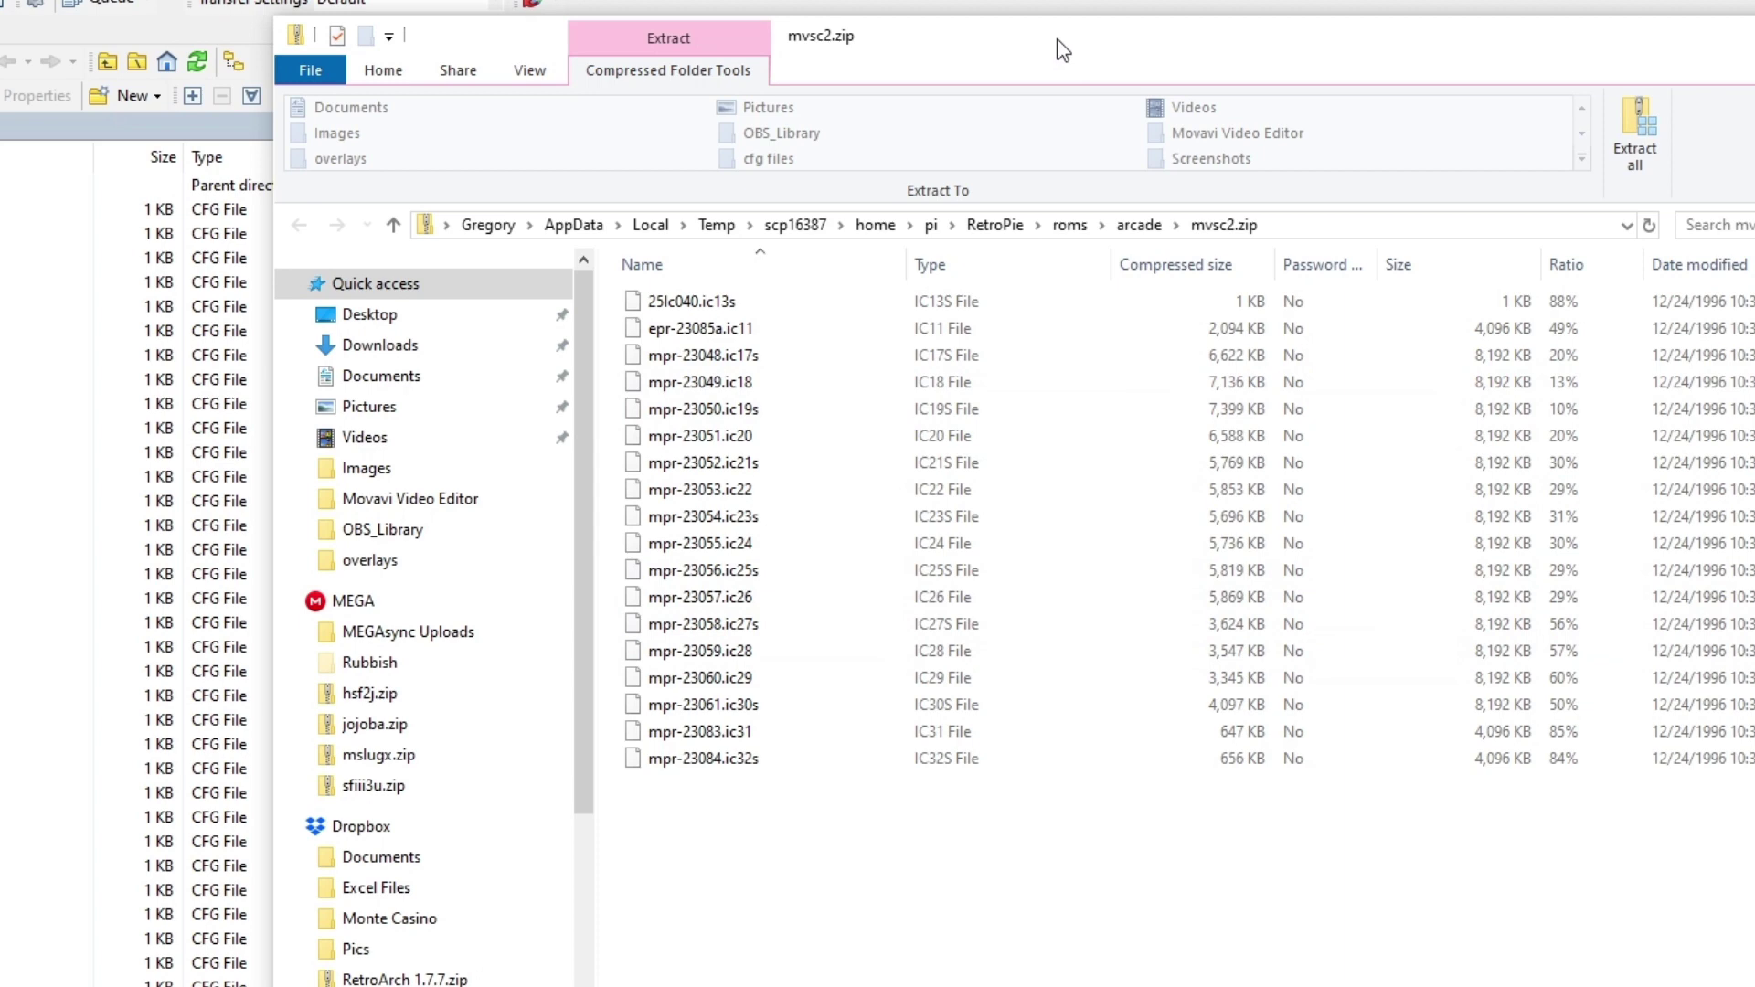
pyautogui.hotkey('alt', 'F4')
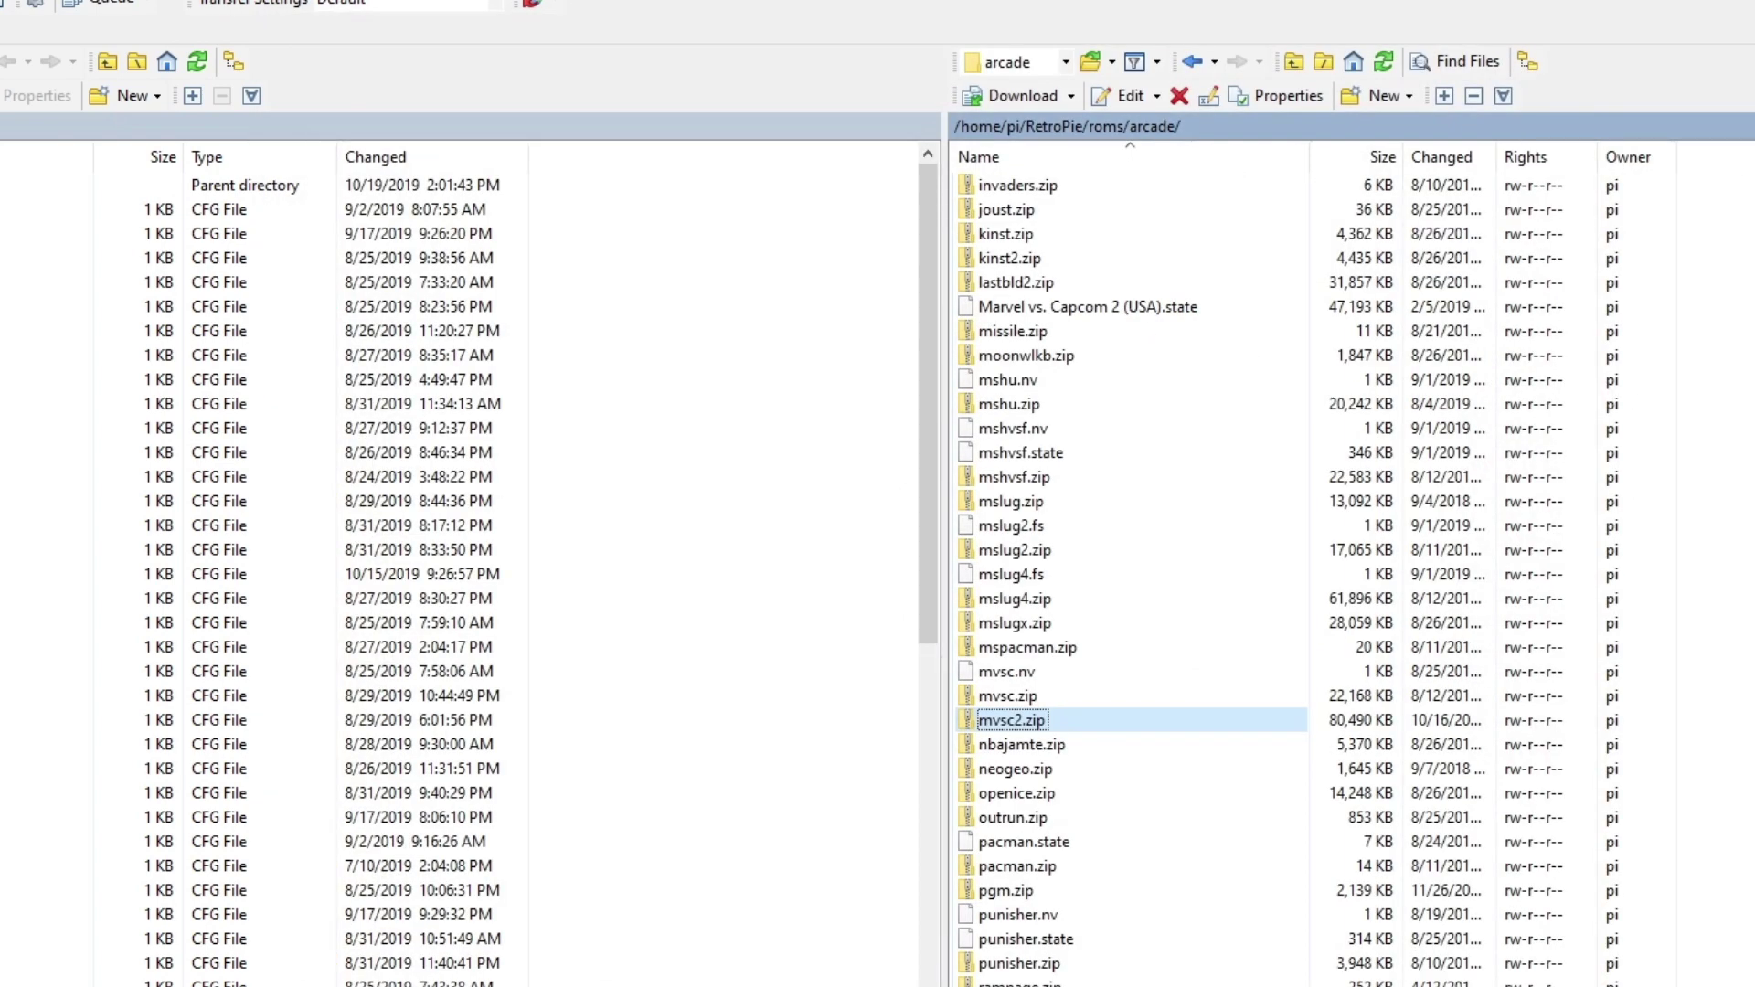
# Go up to the remote roms folder and open its Atomiswave subfolder to view the game files.
pyautogui.scroll(15, 1134, 549)
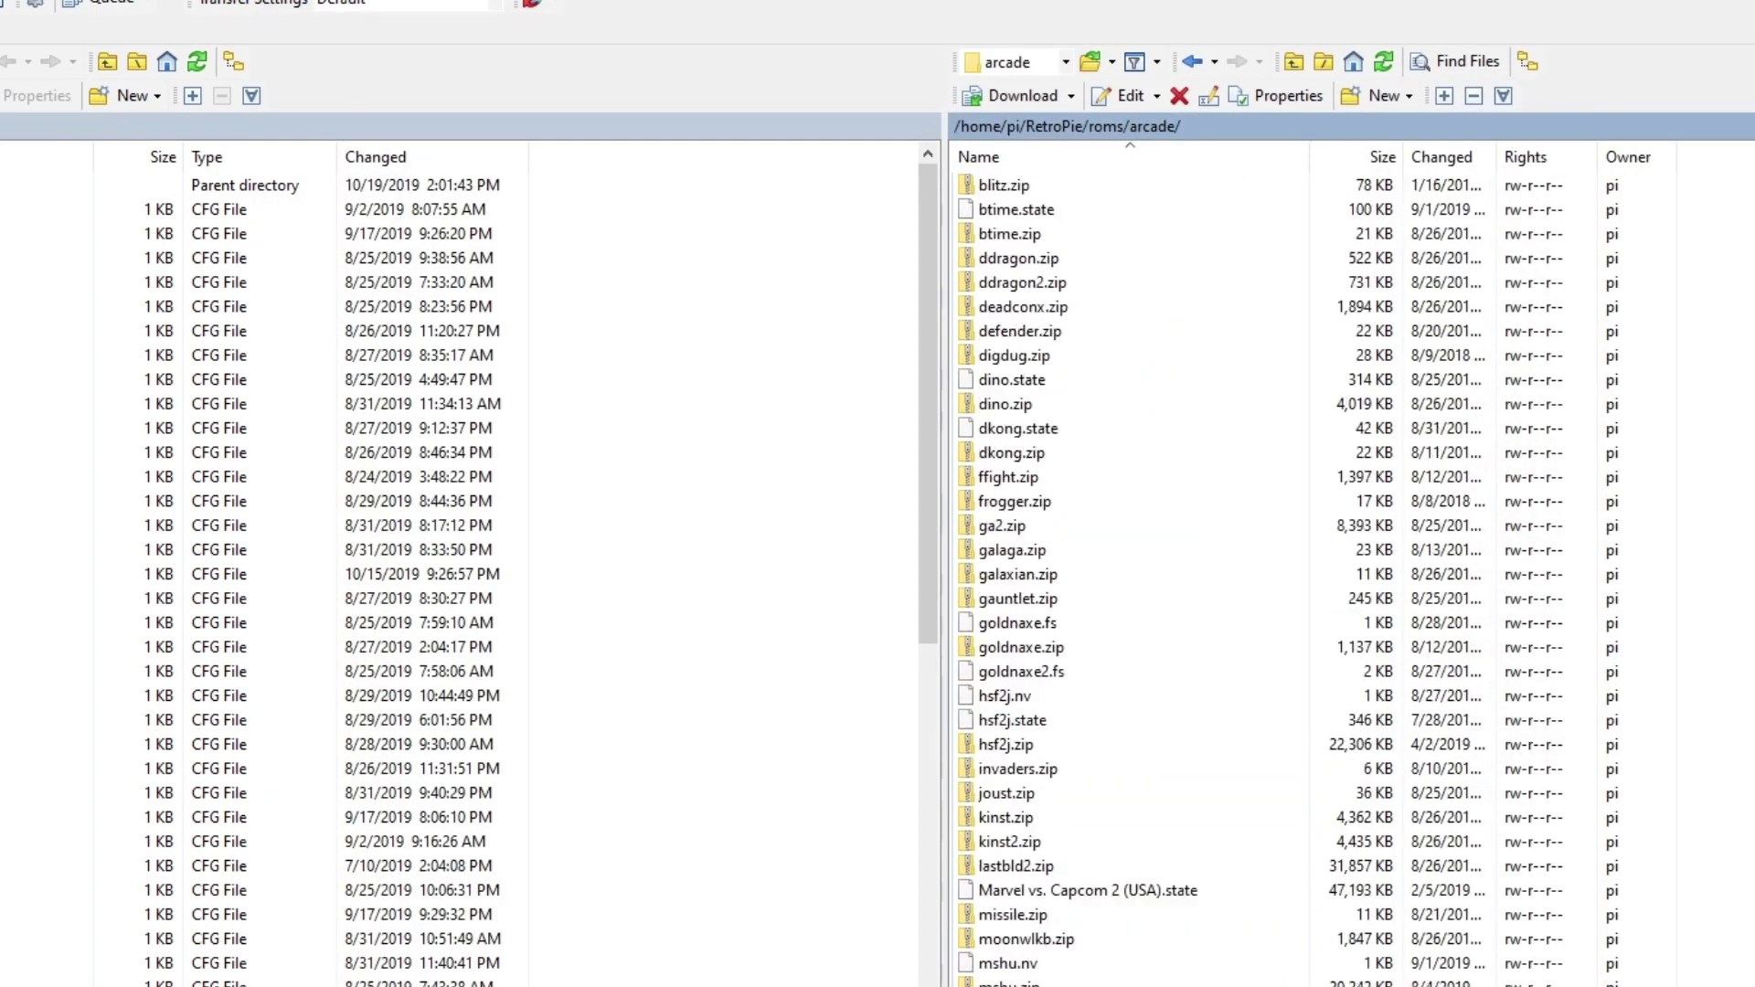
pyautogui.doubleClick(963, 179)
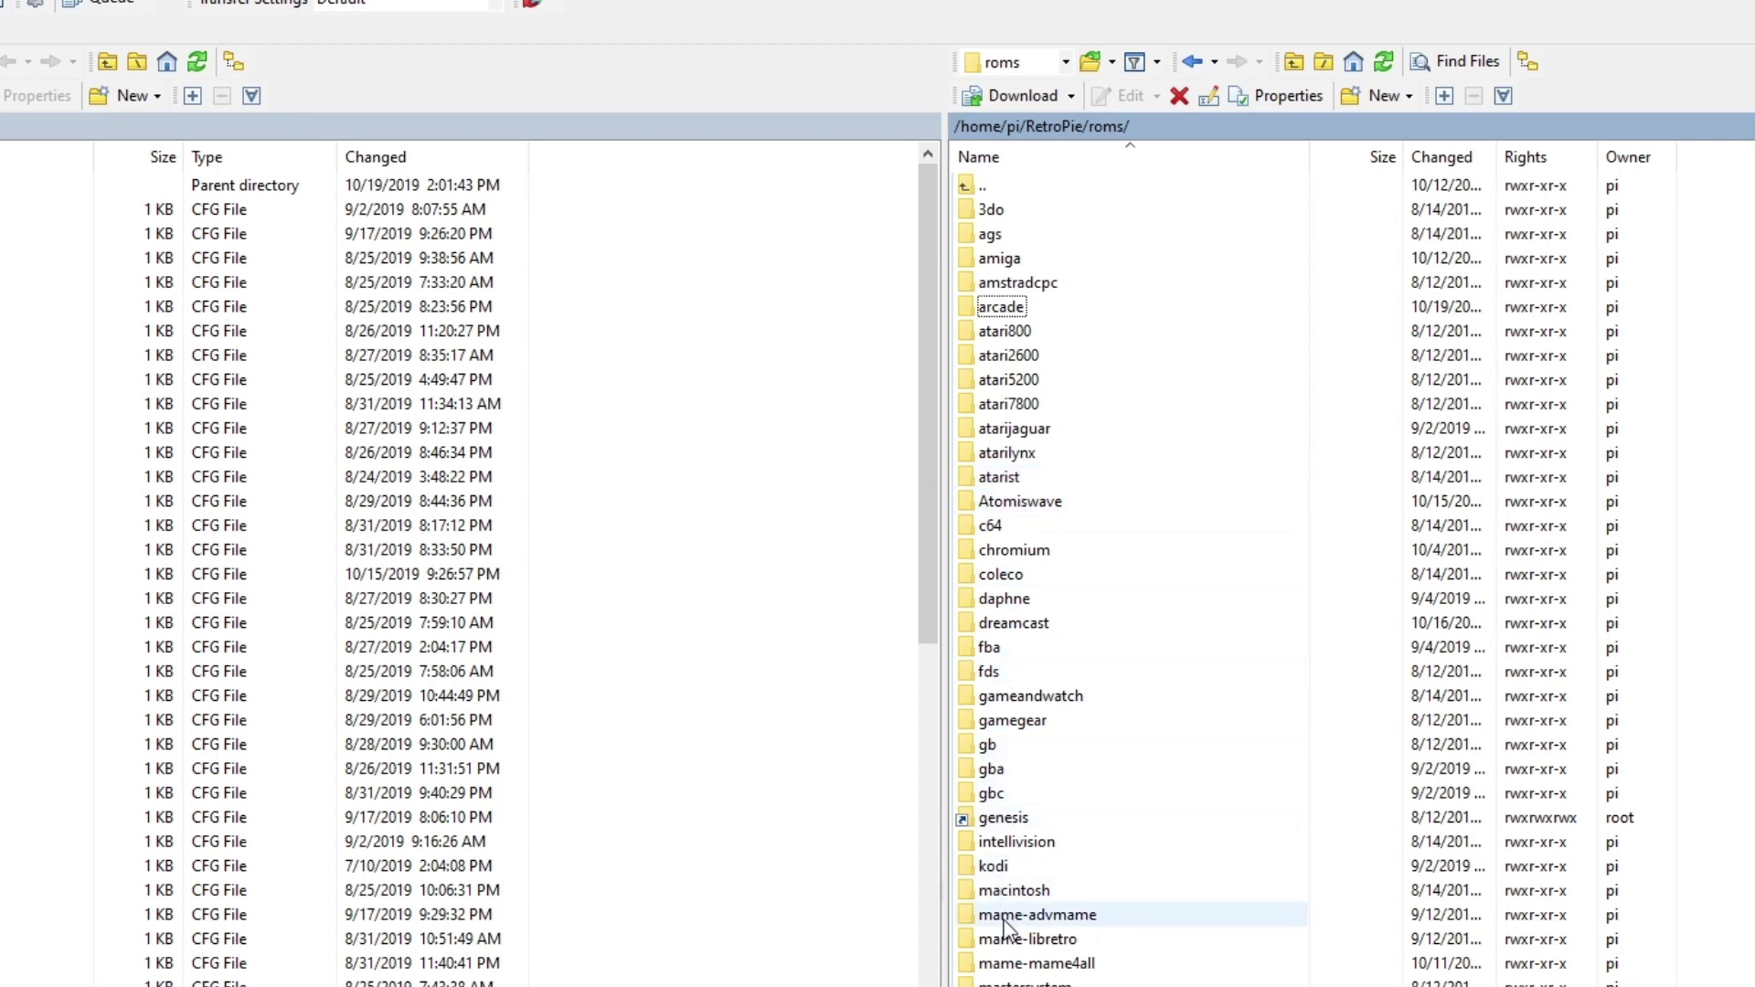
pyautogui.doubleClick(1021, 503)
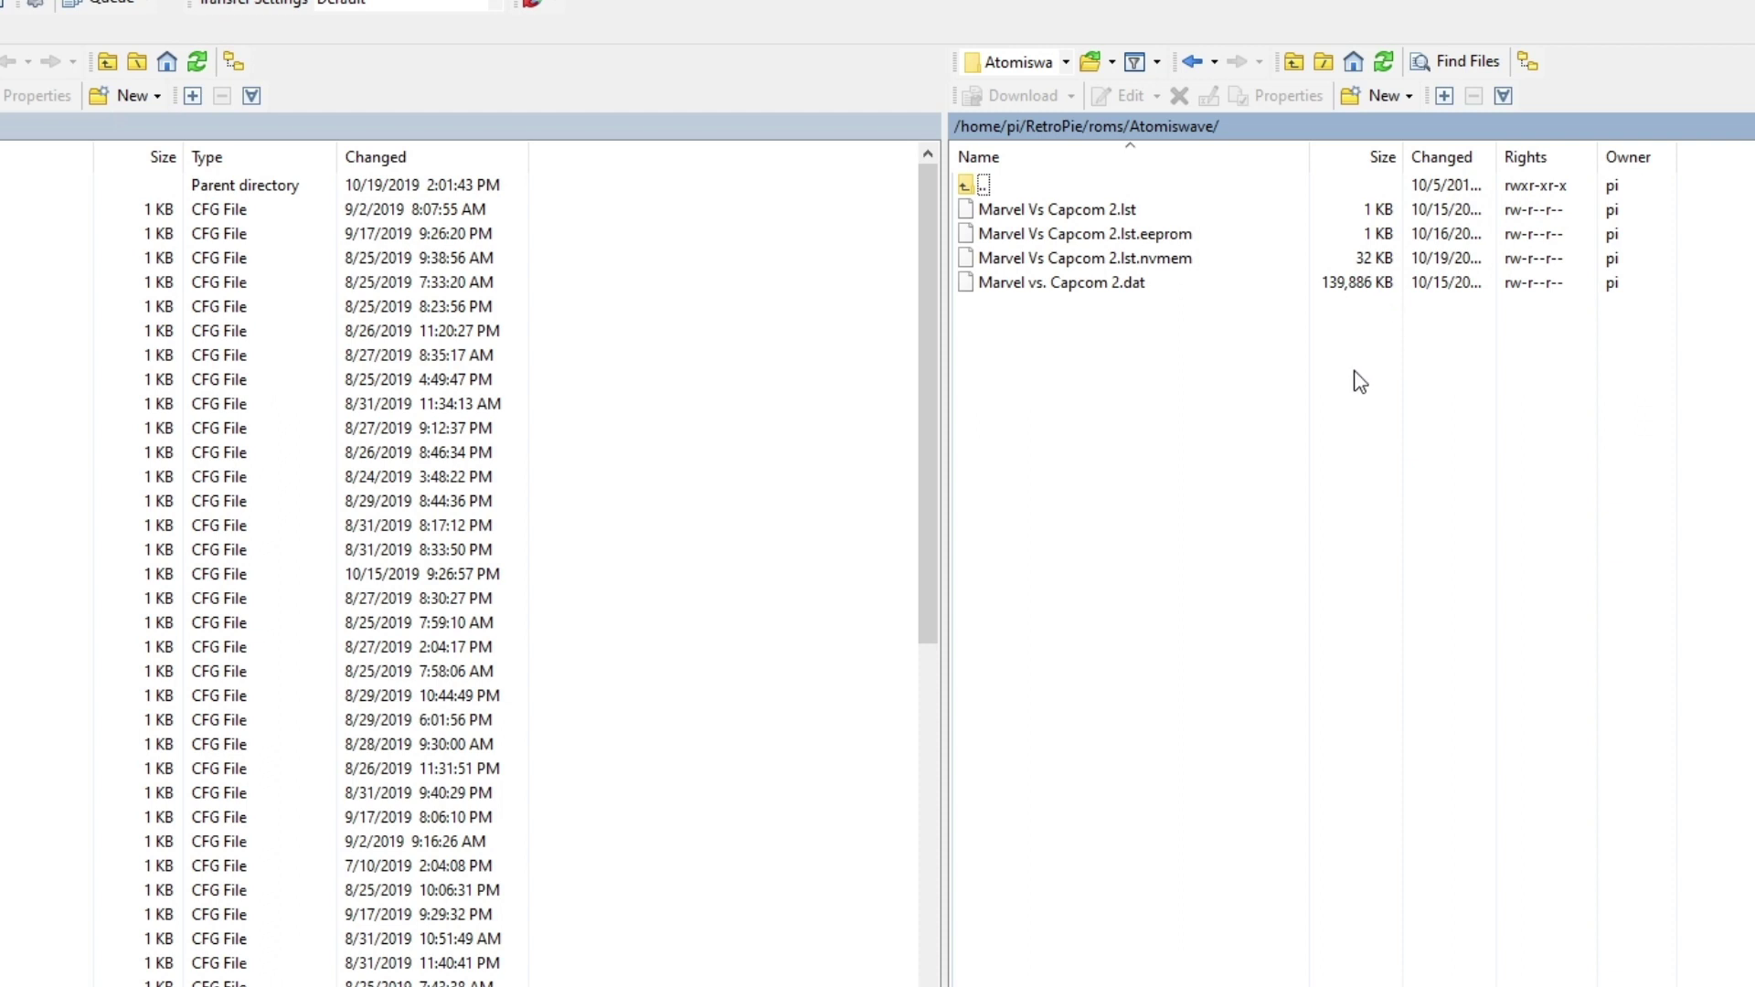
# Go up to the RetroPie folder and open its BIOS/dc subfolder.
pyautogui.doubleClick(969, 185)
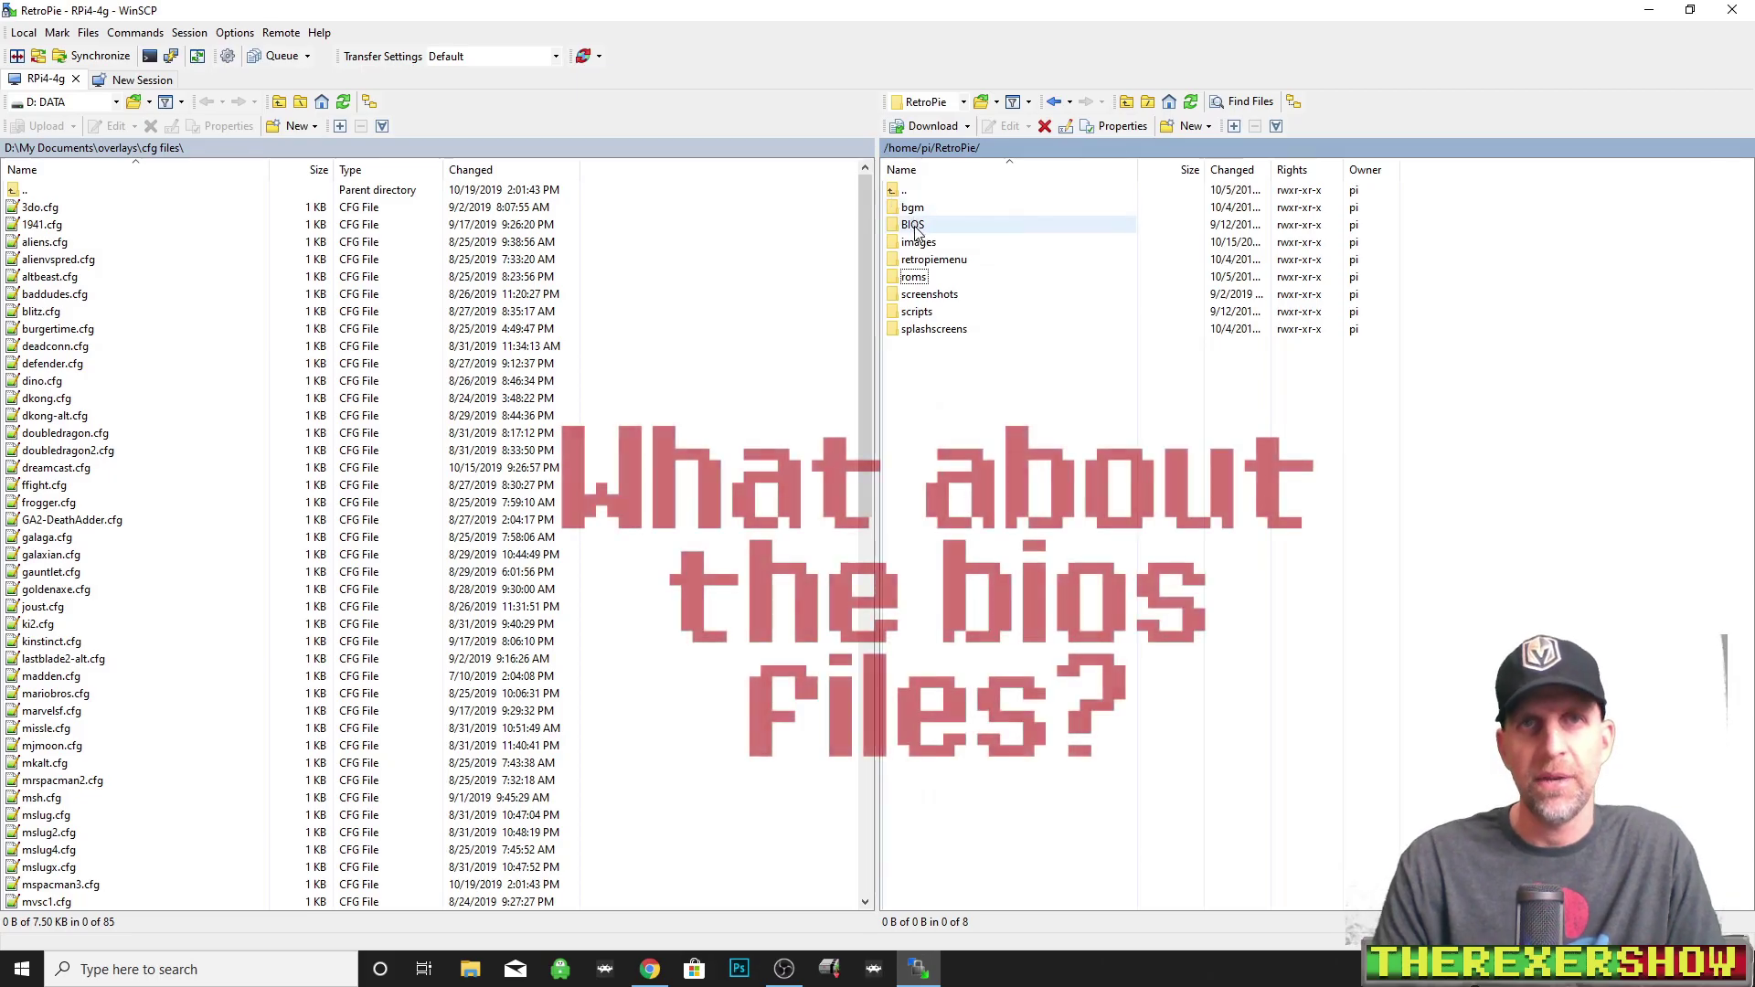
pyautogui.doubleClick(915, 227)
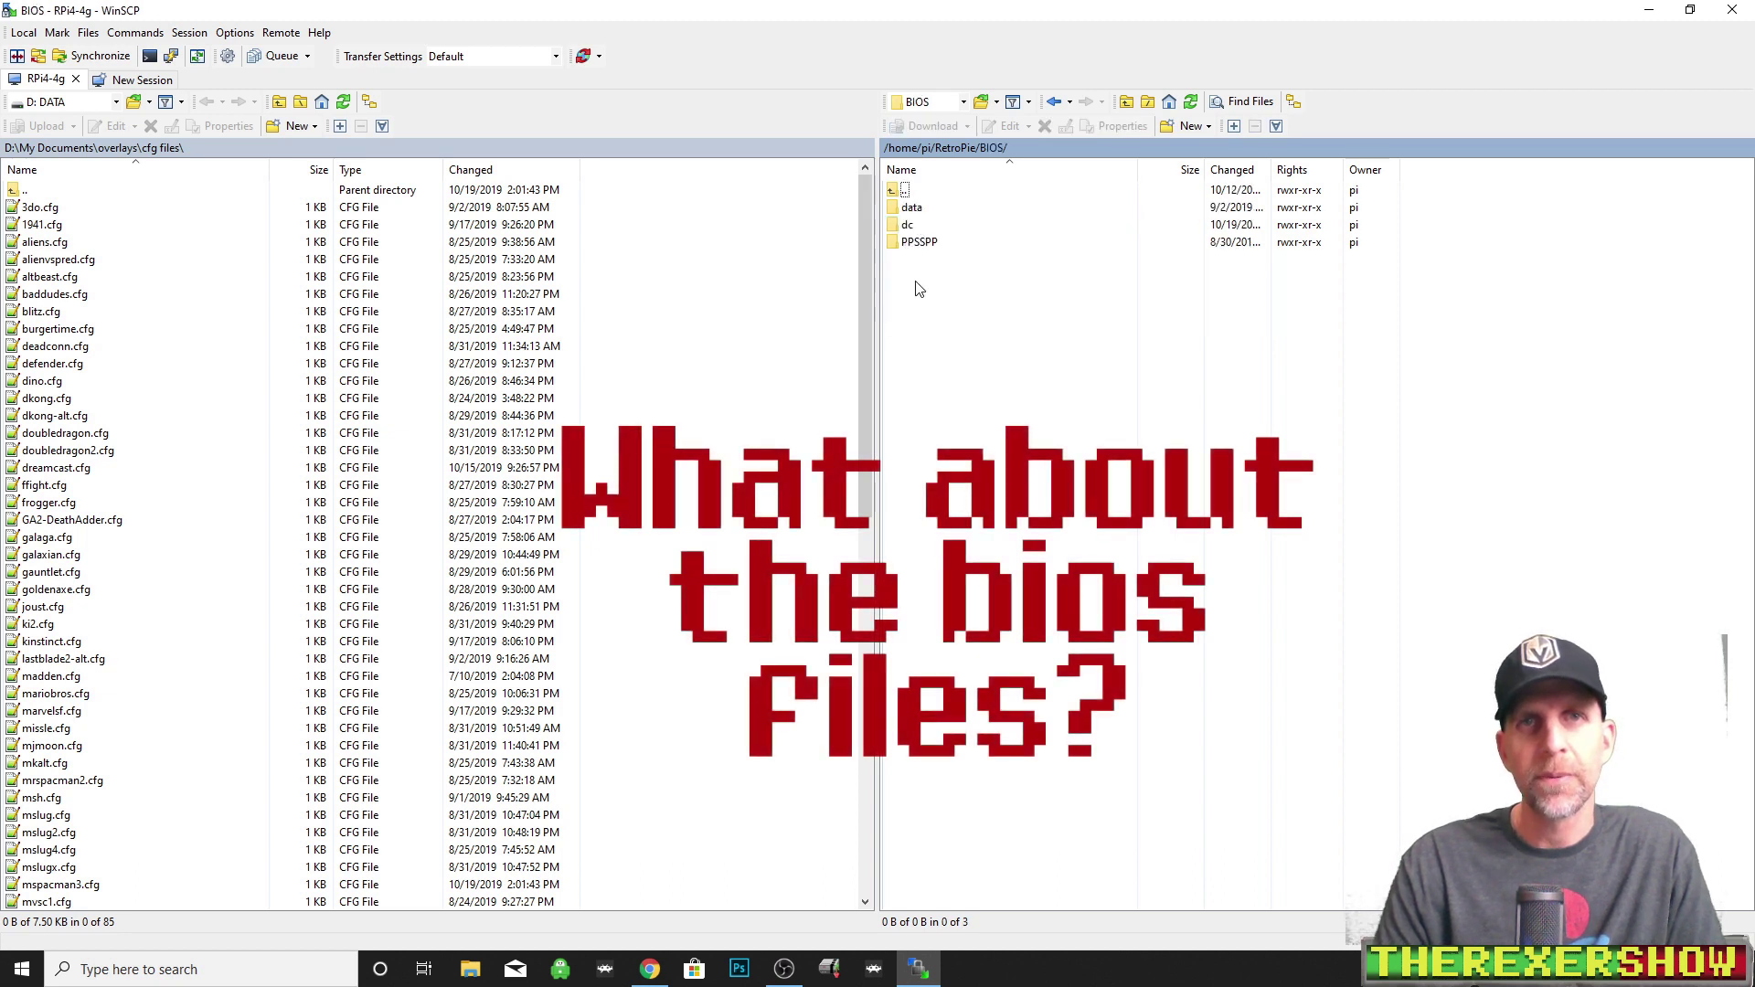
pyautogui.doubleClick(908, 226)
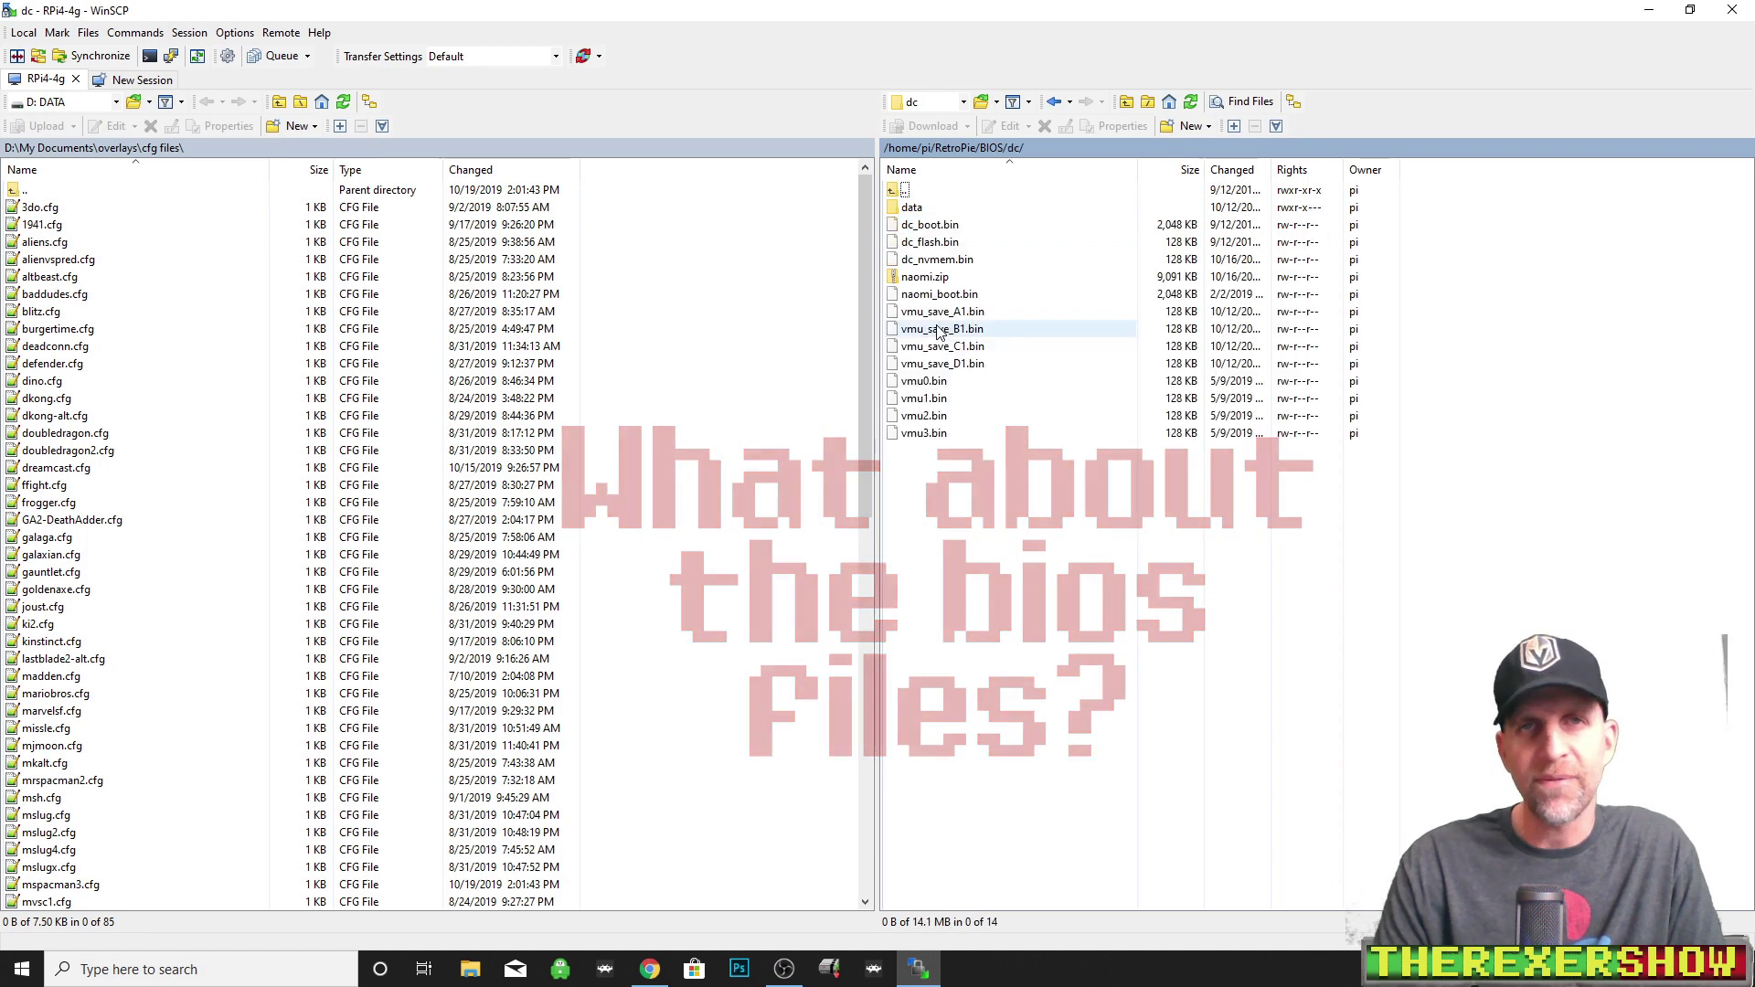
# Open naomi.zip to examine its contents, and compare the archive with naomi_boot.bin in the dc folder.
pyautogui.click(925, 279)
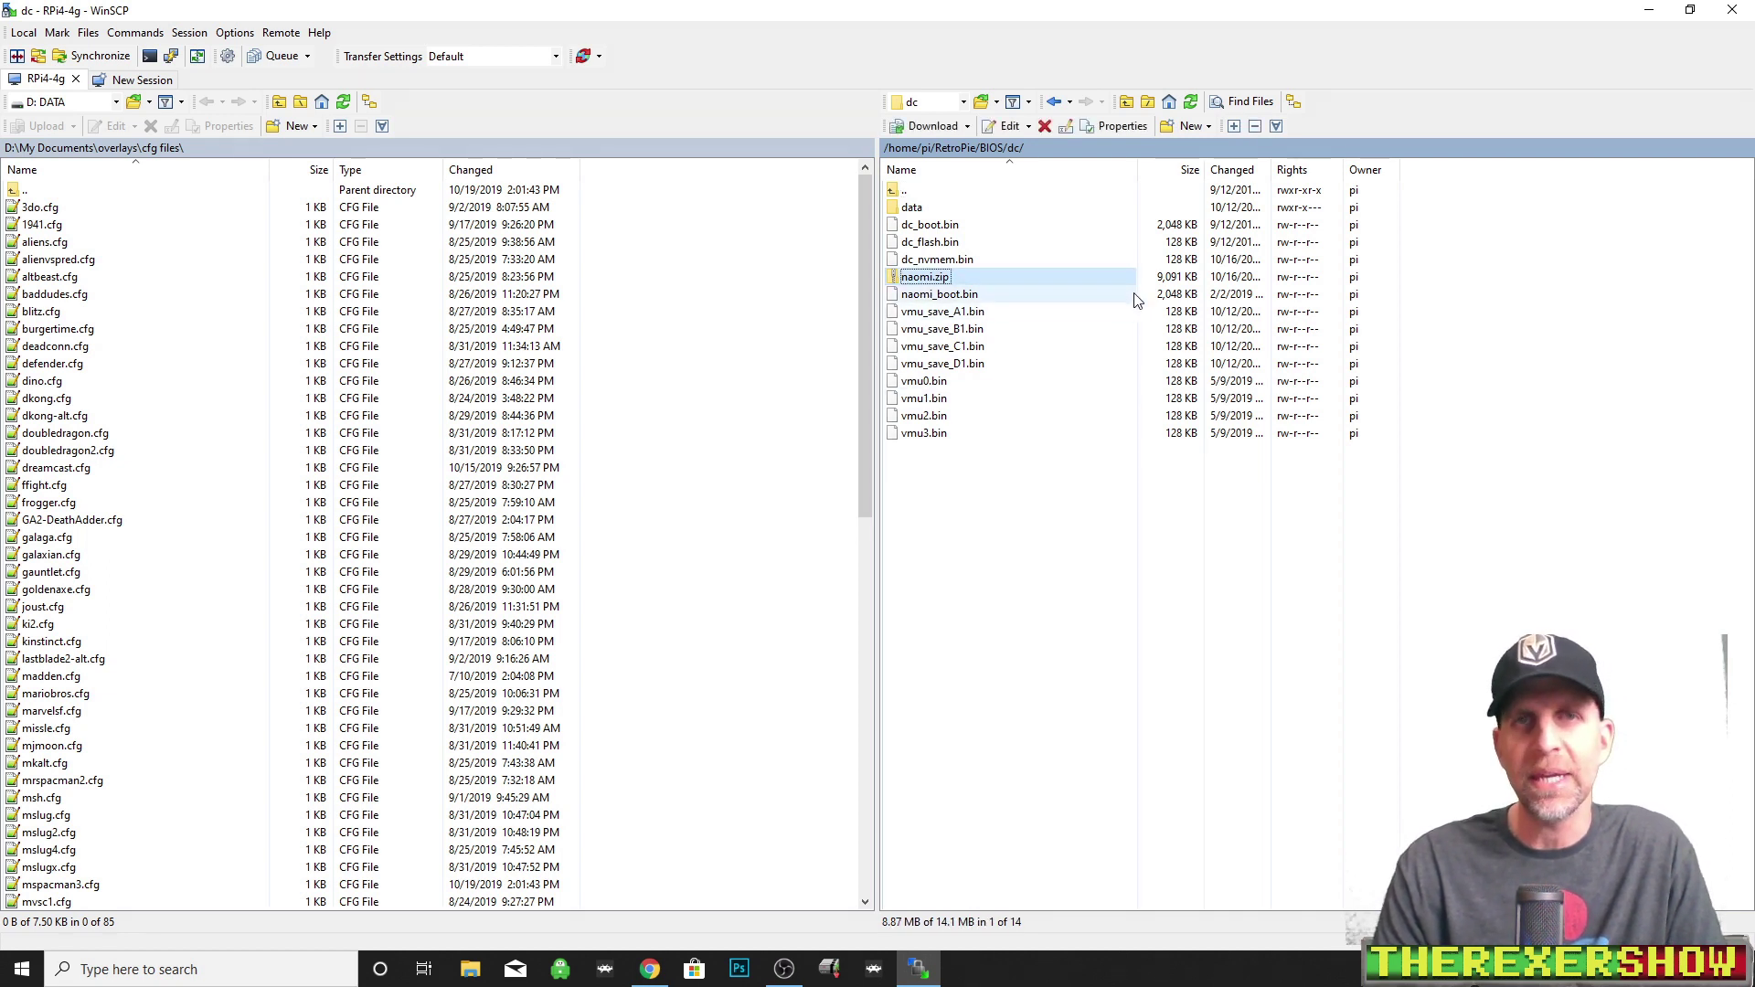
pyautogui.rightClick(934, 287)
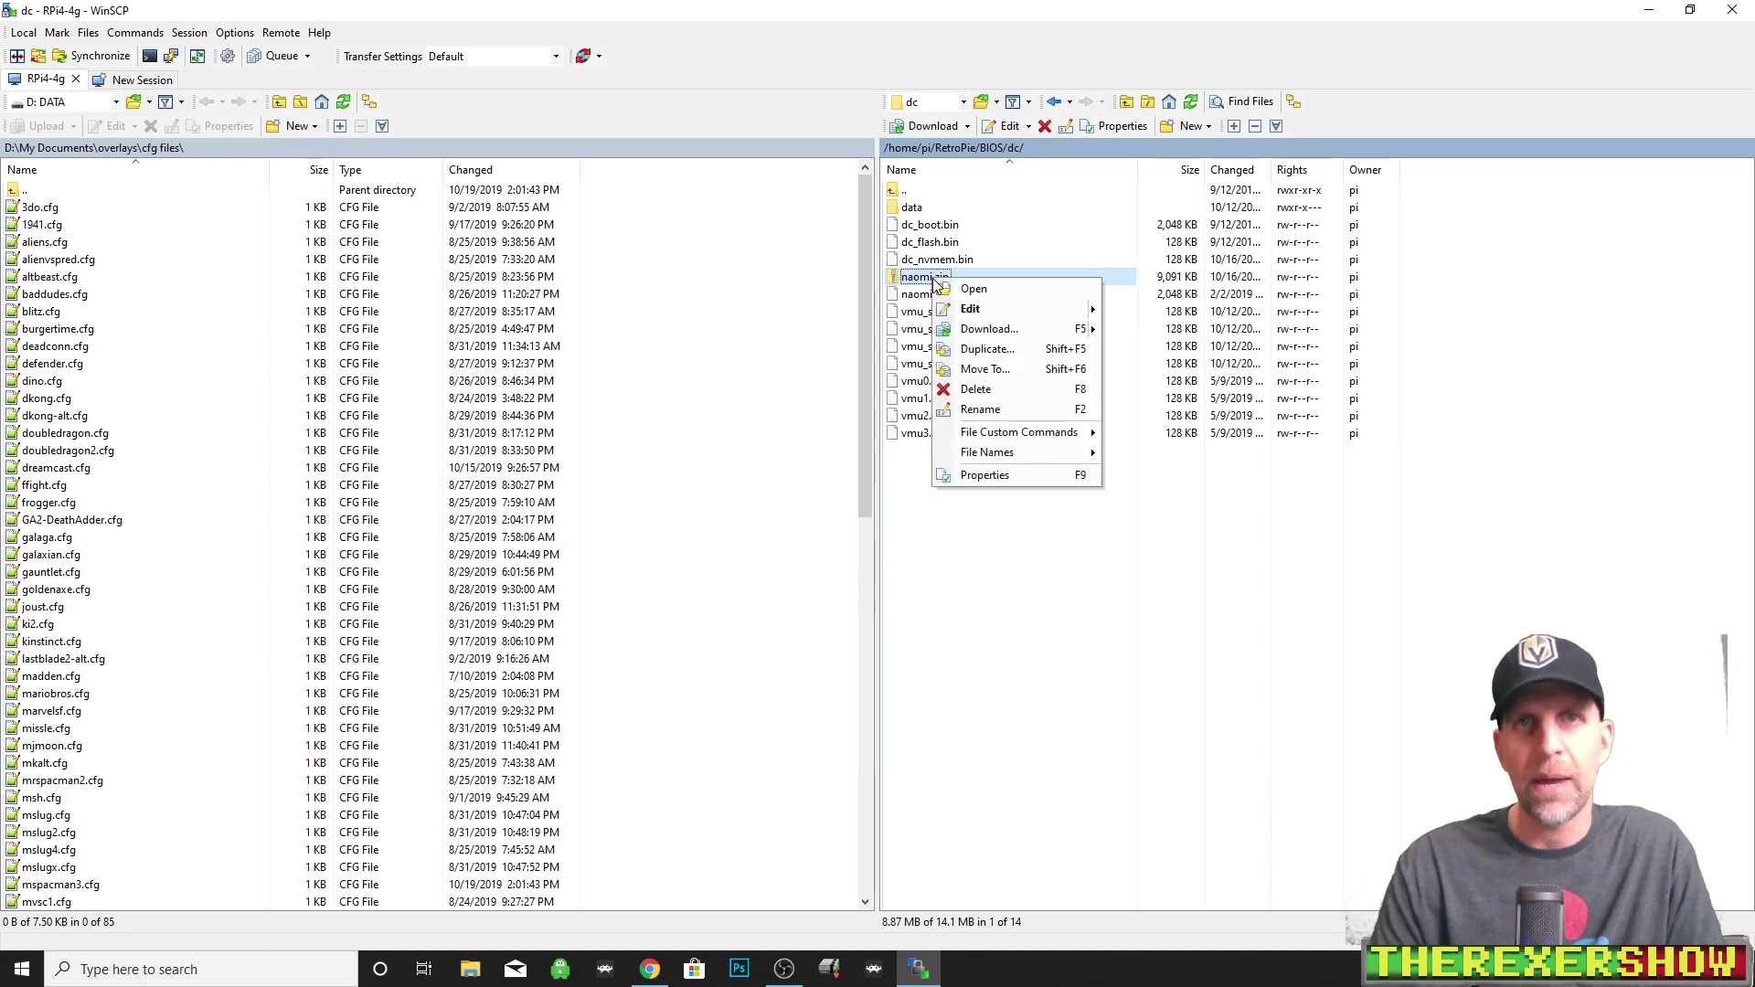
pyautogui.click(973, 289)
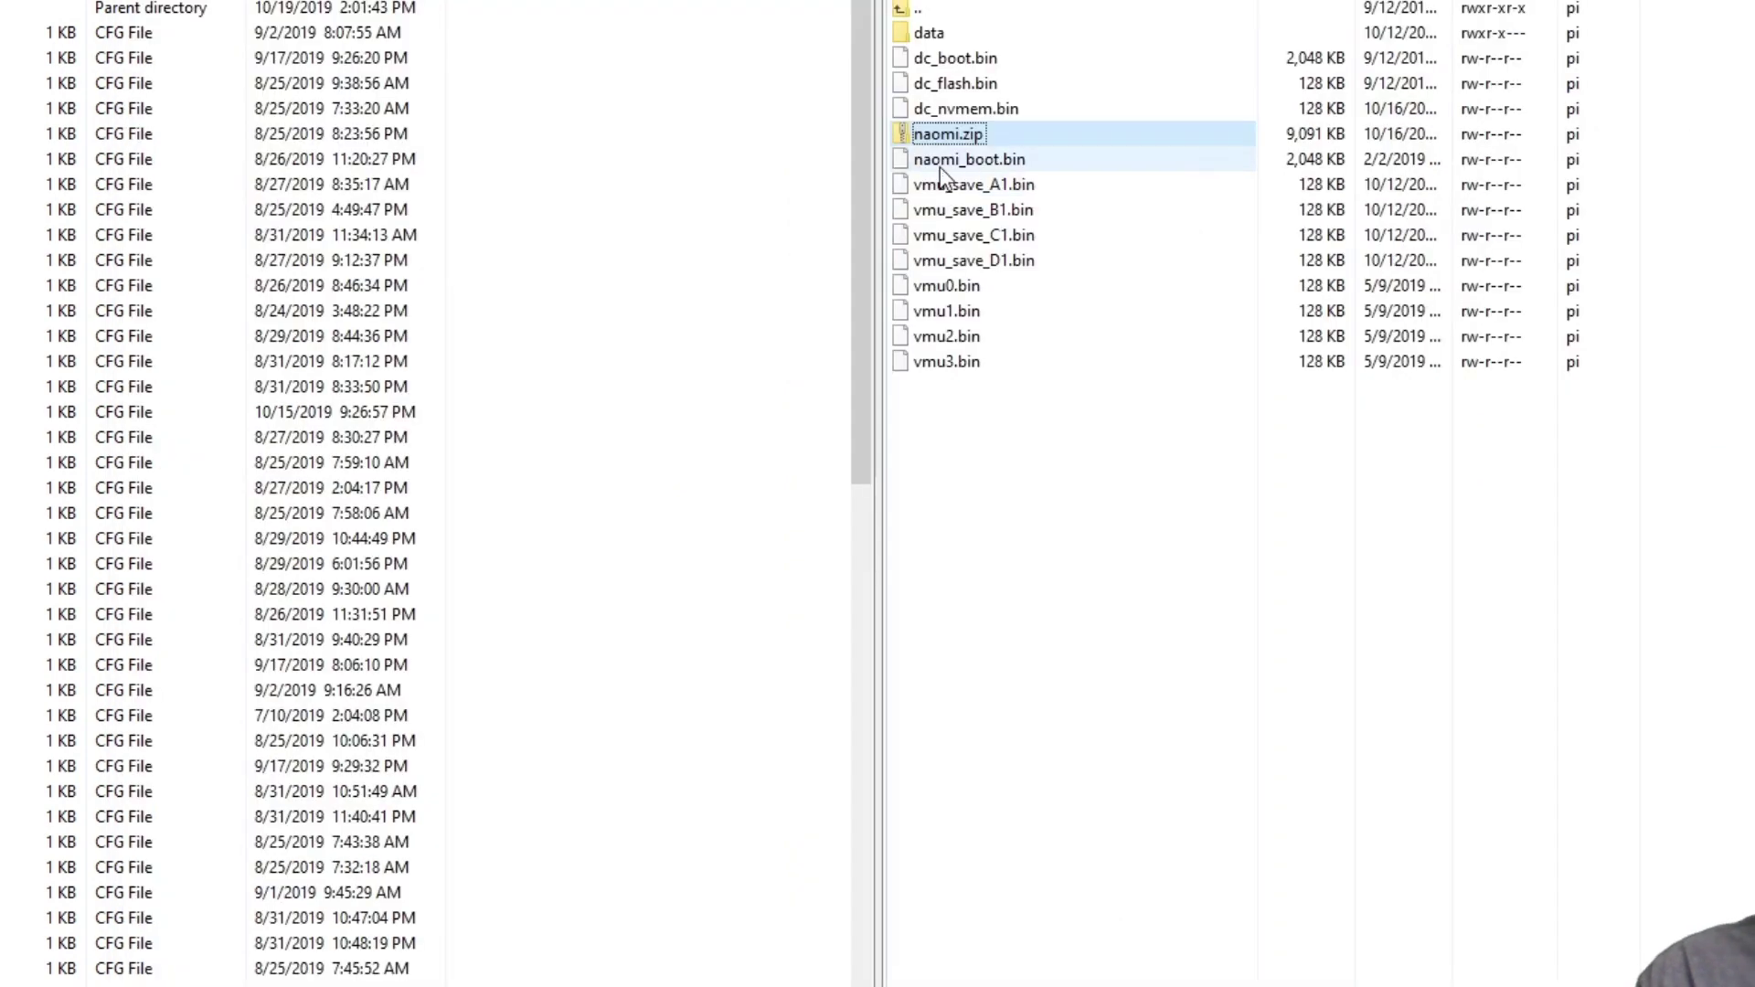
pyautogui.click(940, 167)
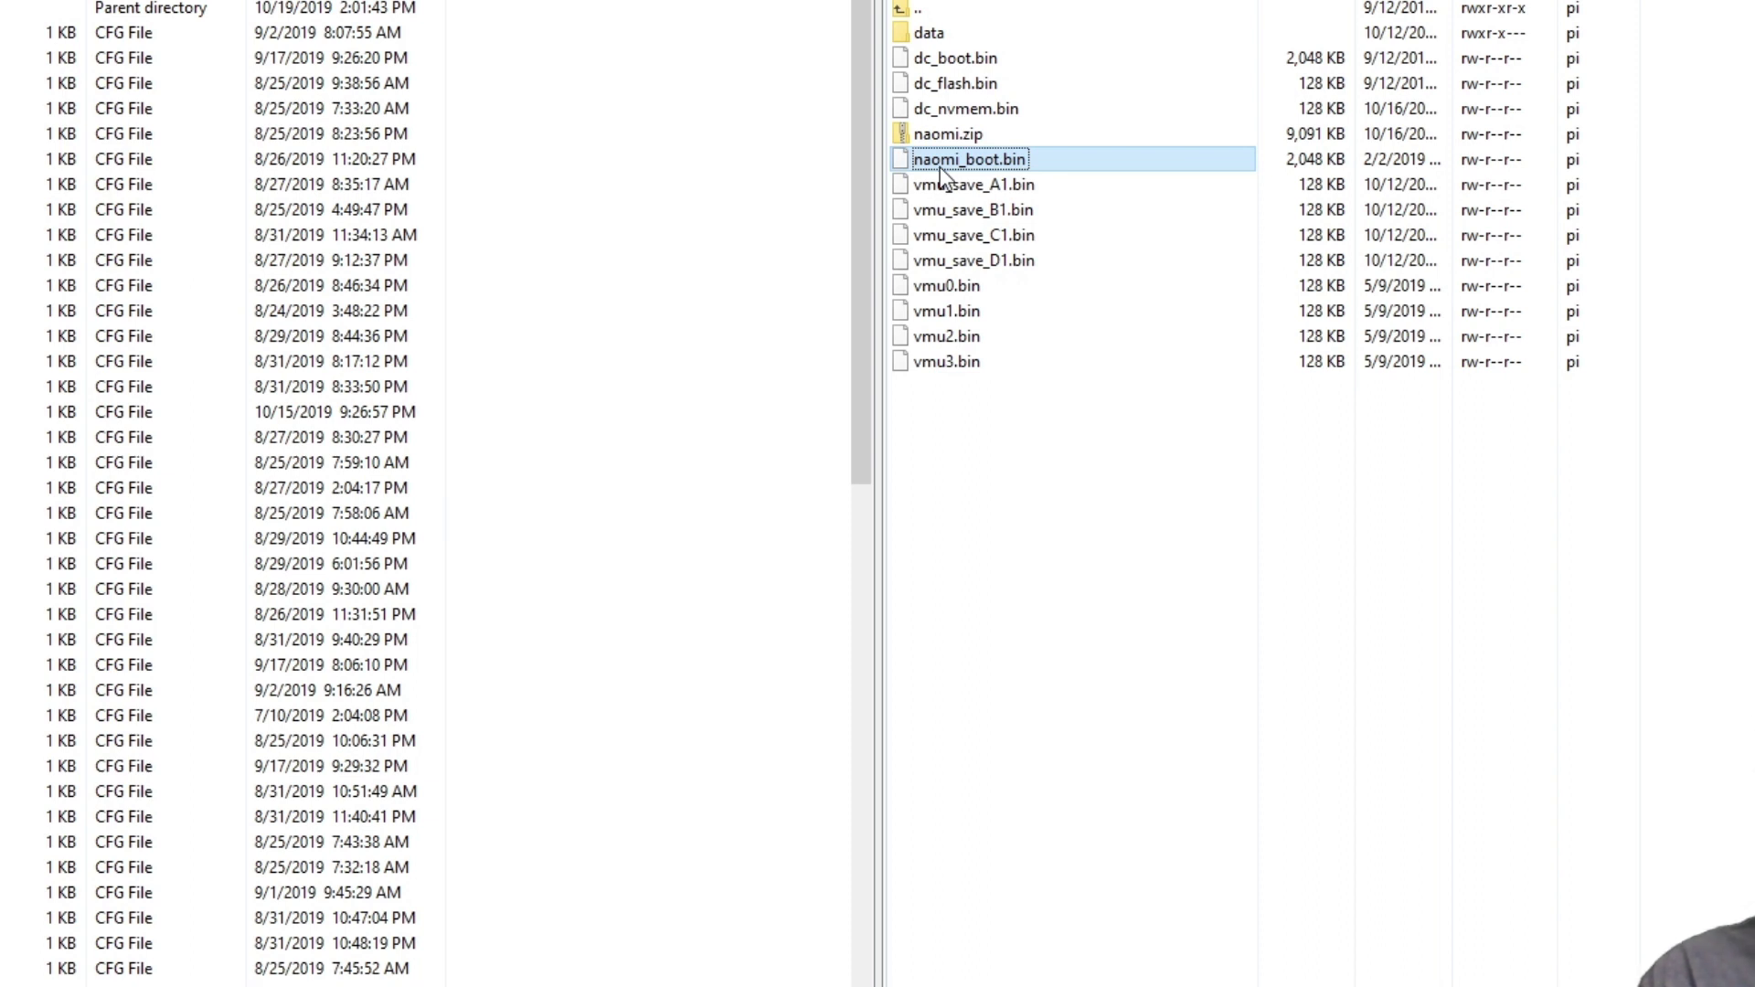
pyautogui.click(940, 136)
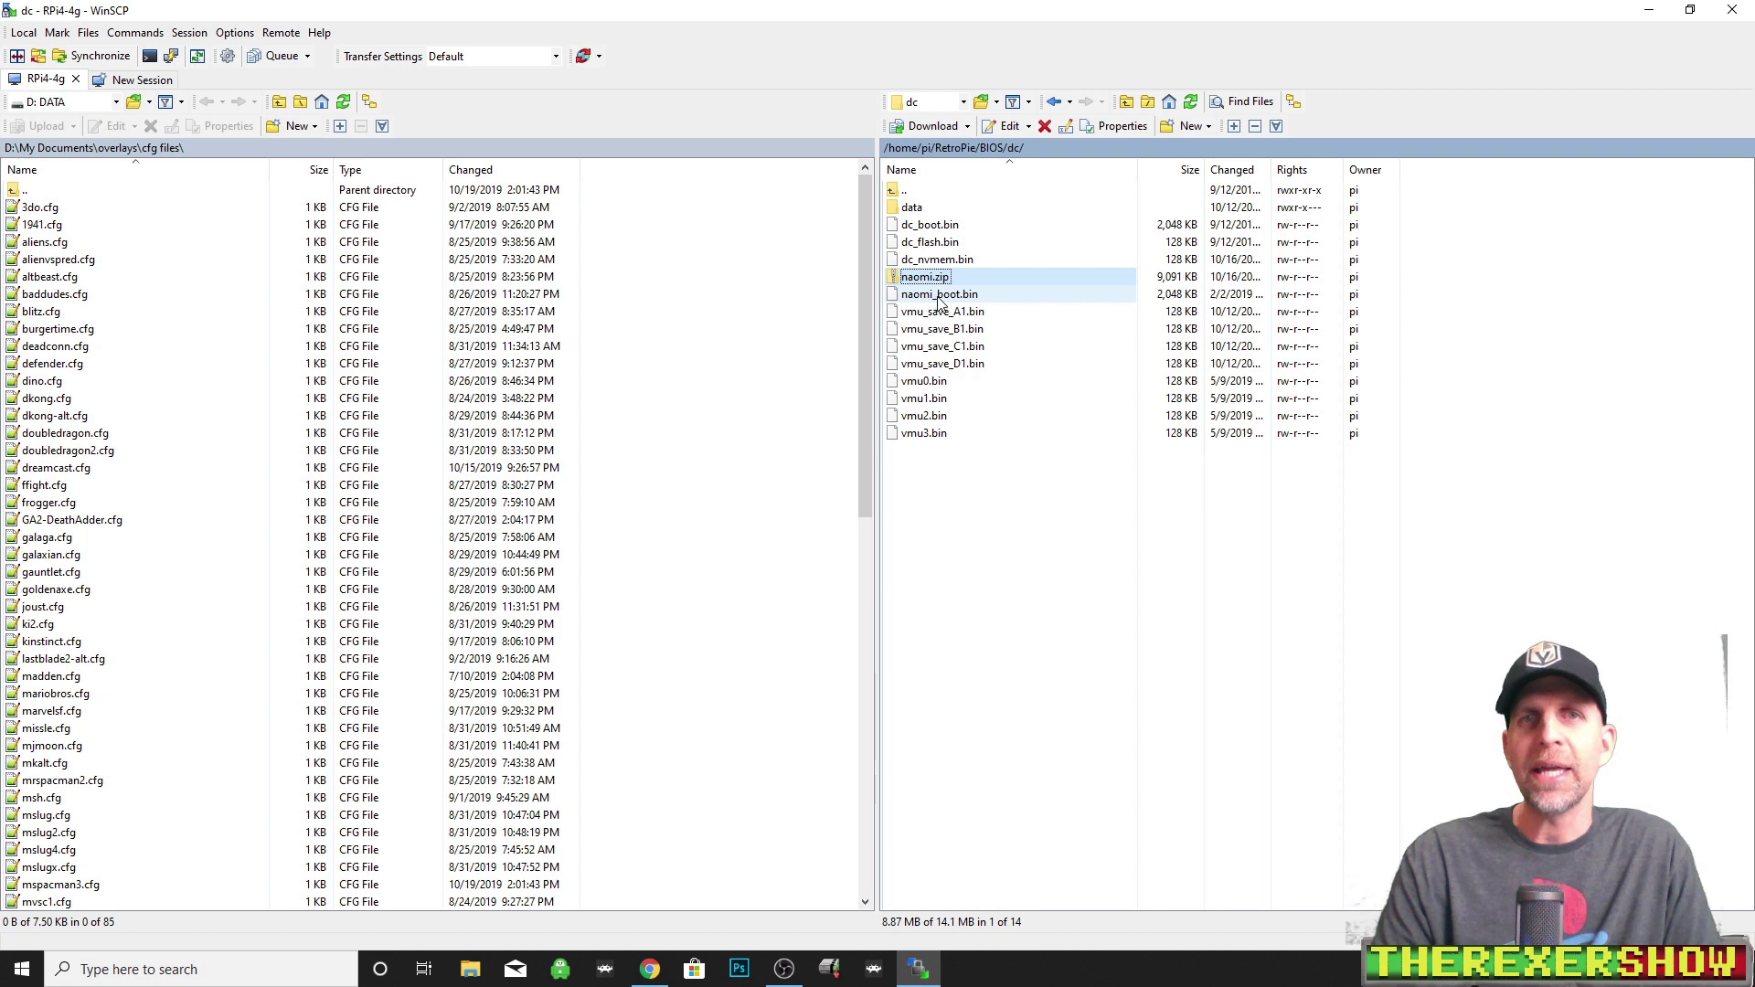
pyautogui.click(936, 295)
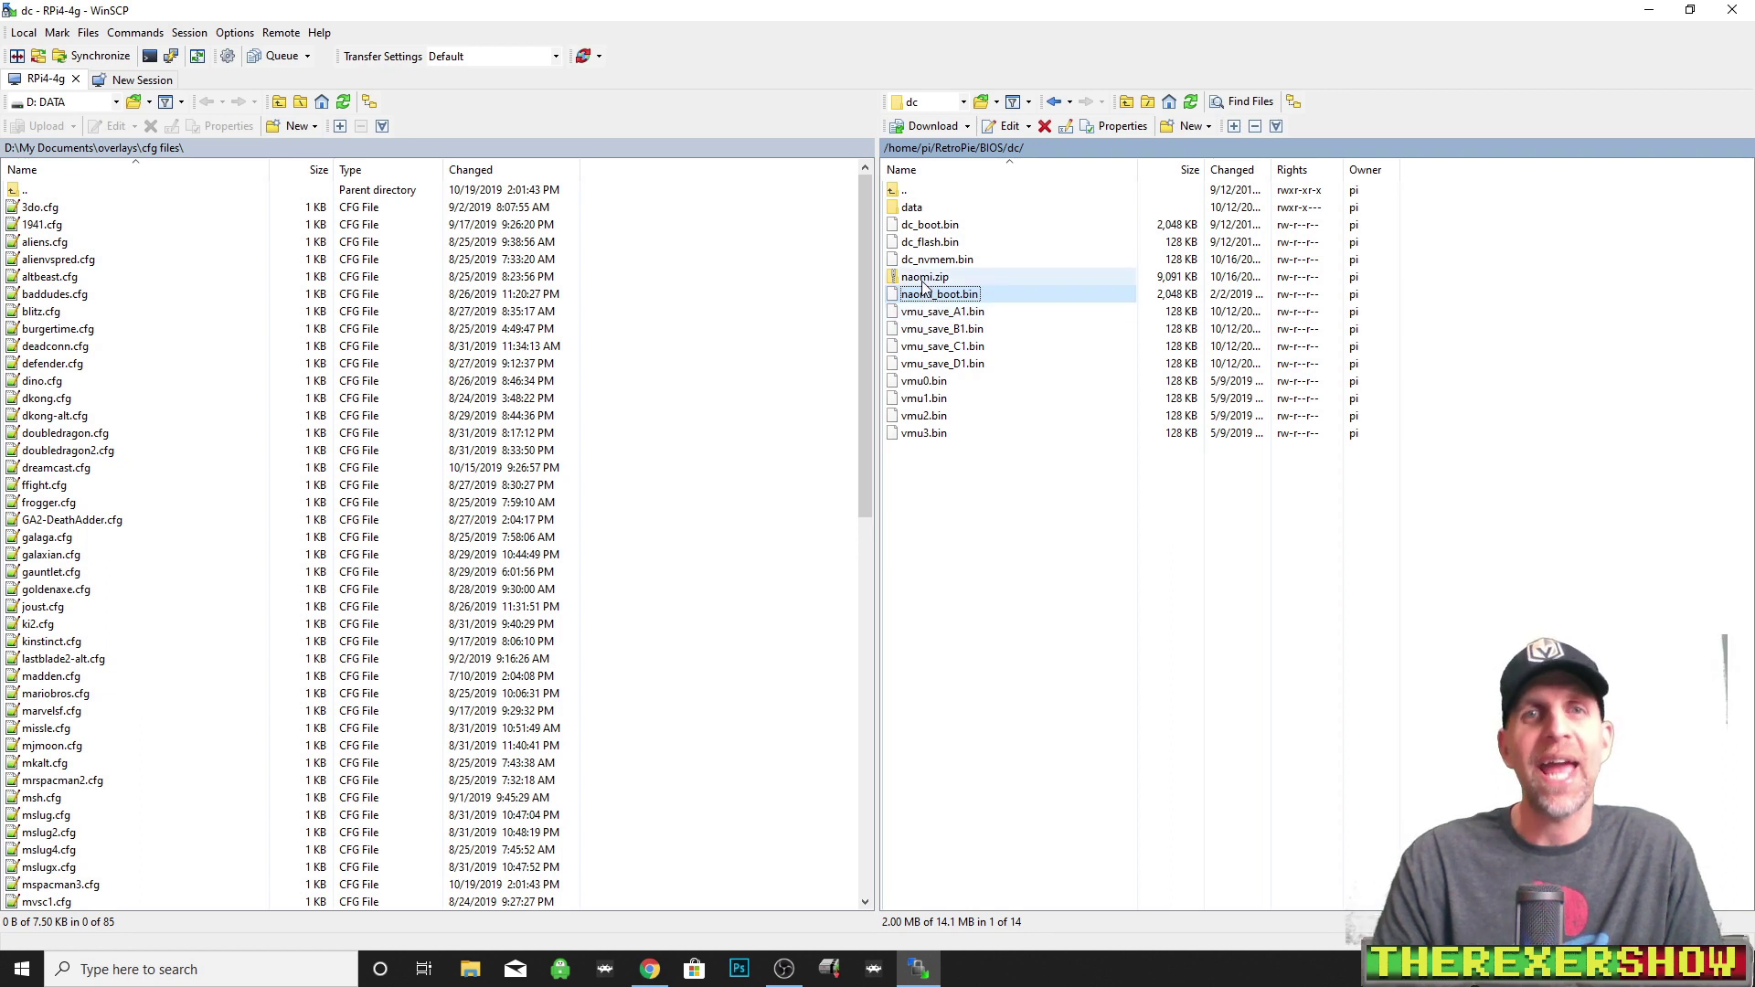
pyautogui.click(924, 286)
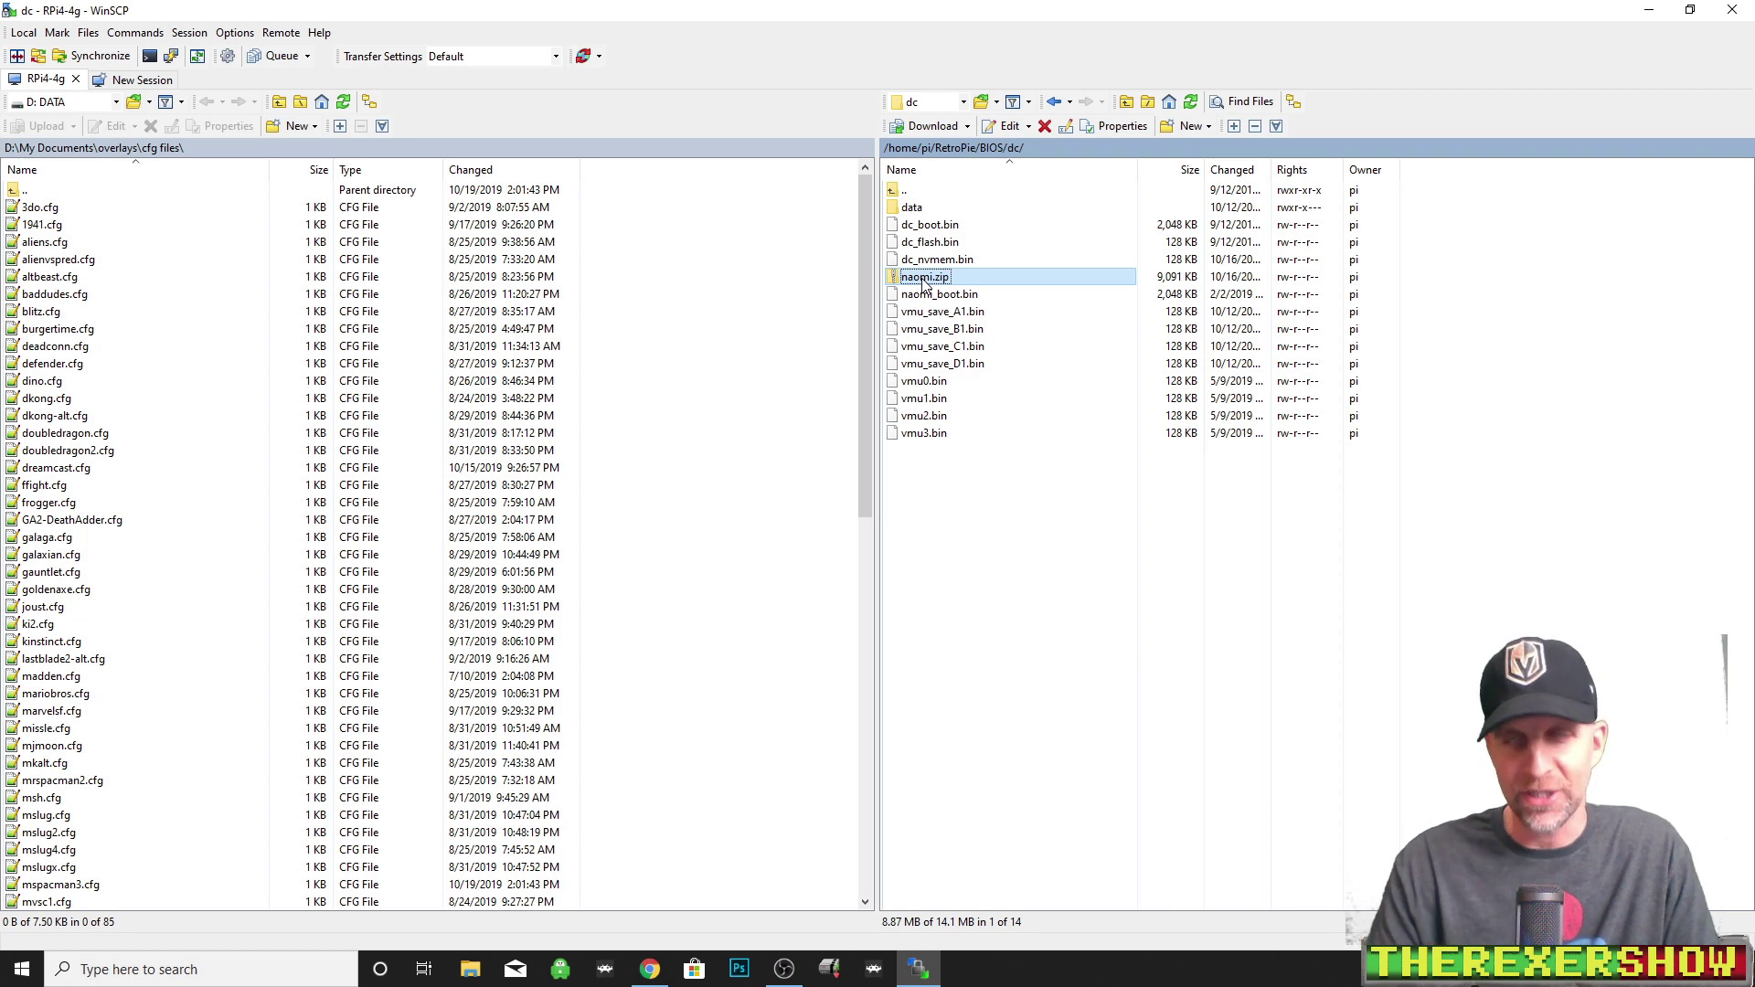
# Go up to the /home/pi directory and trace the path back into RetroPie/roms.
pyautogui.doubleClick(895, 190)
pyautogui.doubleClick(894, 190)
pyautogui.doubleClick(894, 191)
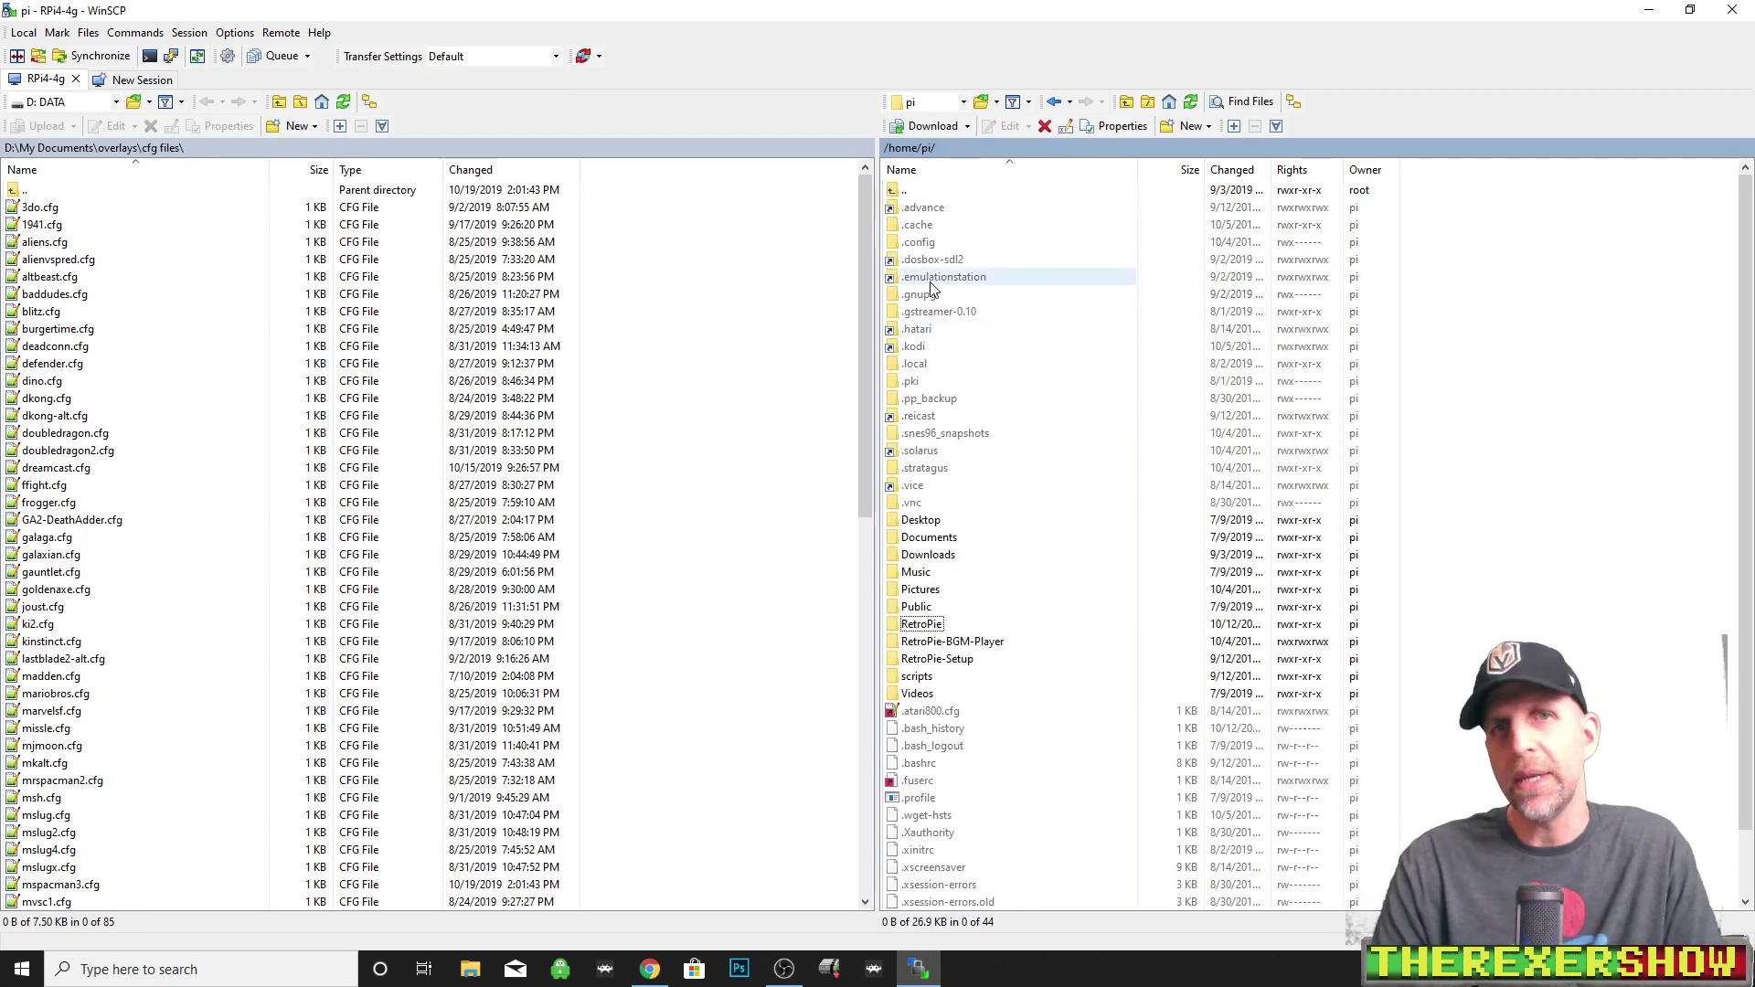
pyautogui.doubleClick(912, 629)
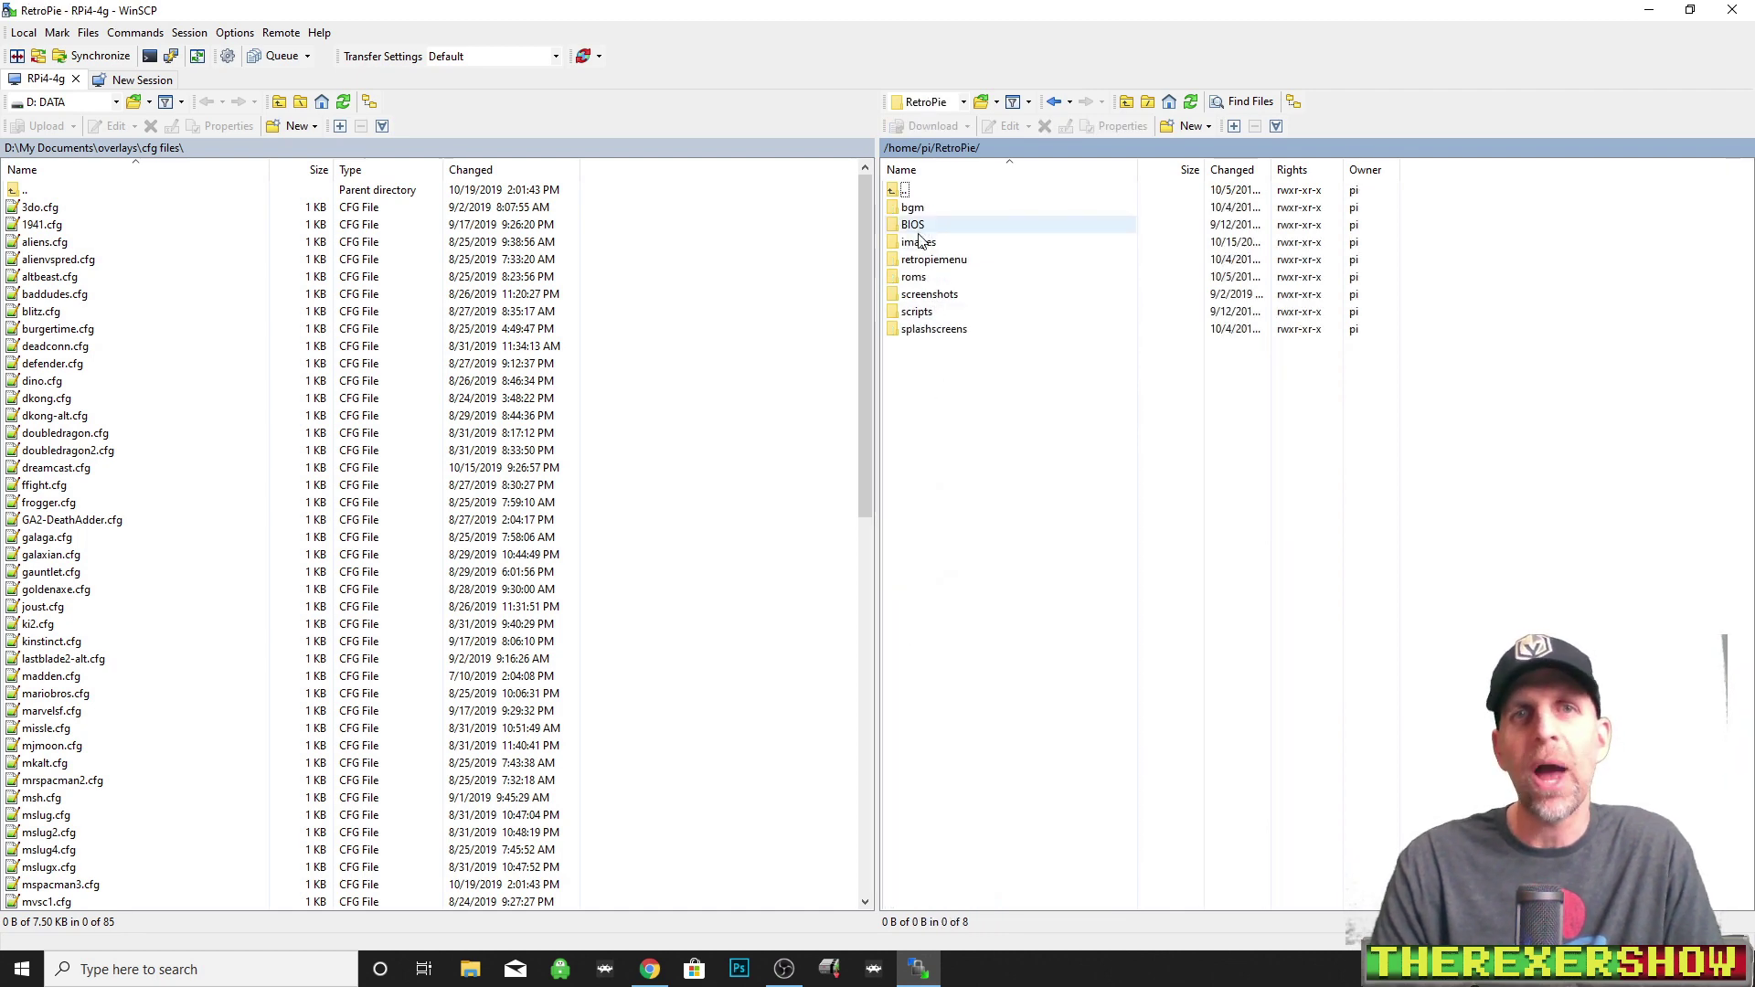
pyautogui.doubleClick(913, 277)
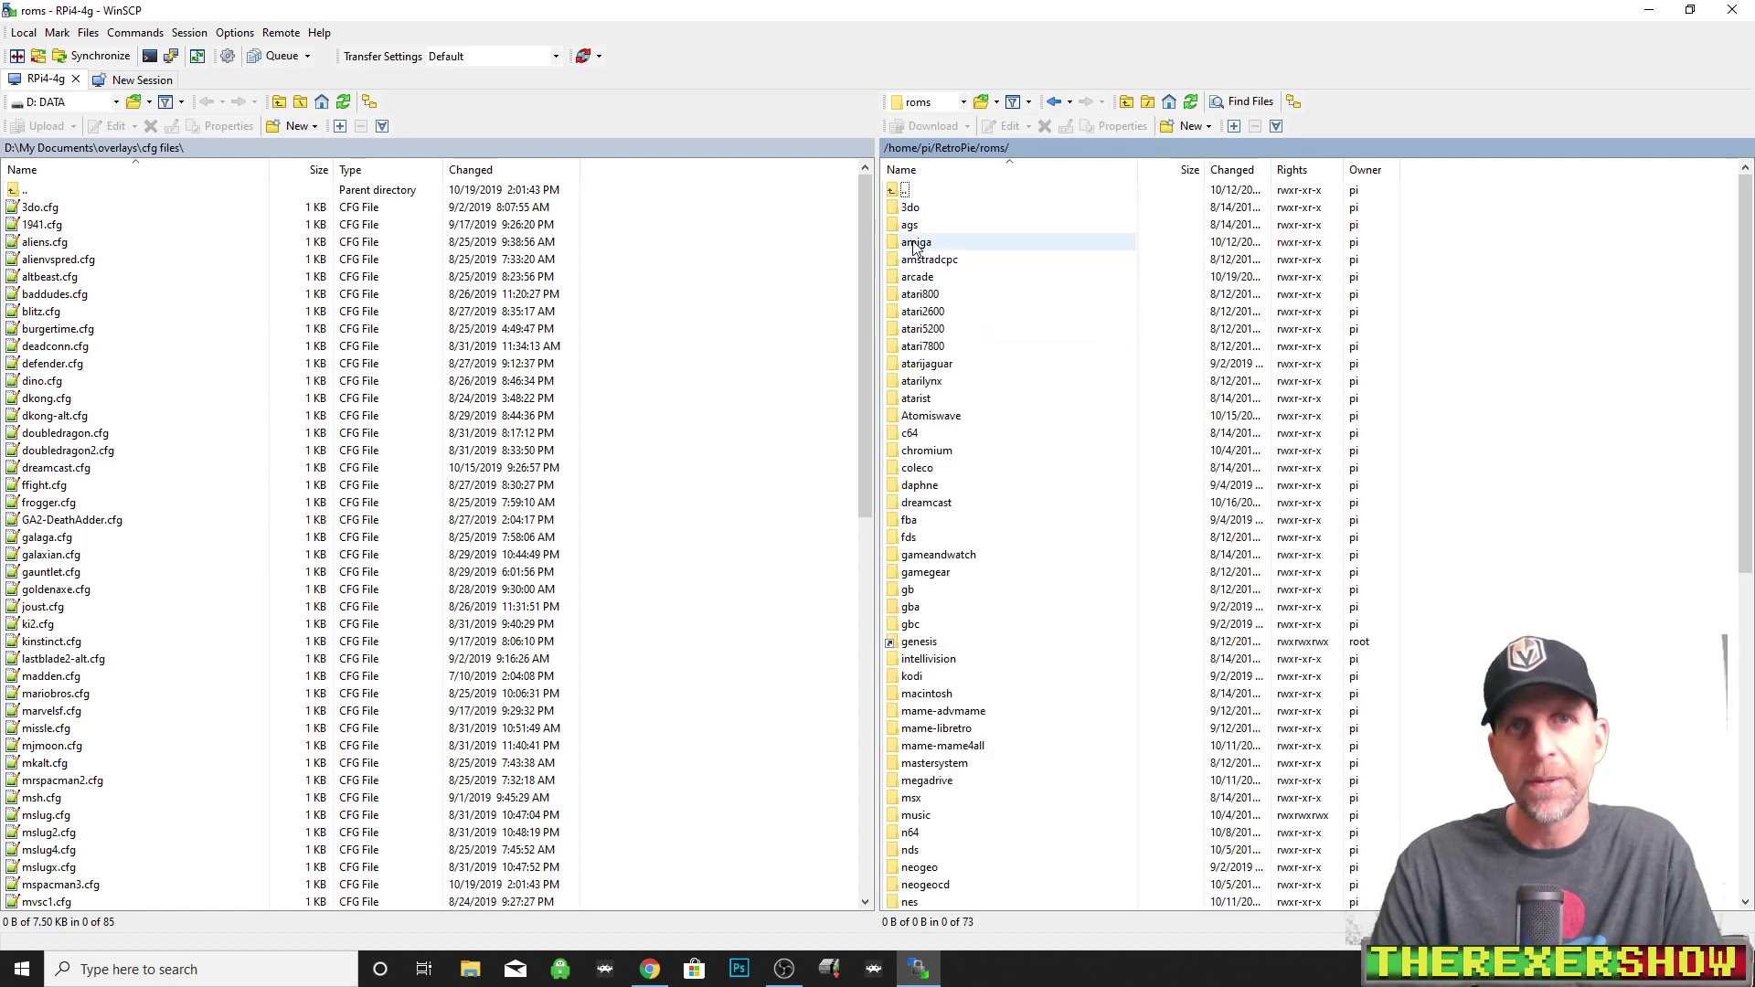
# Navigate from the remote root to /opt/retropie/configs and check the configuration files in its arcade subfolder.
pyautogui.doubleClick(898, 190)
pyautogui.doubleClick(895, 191)
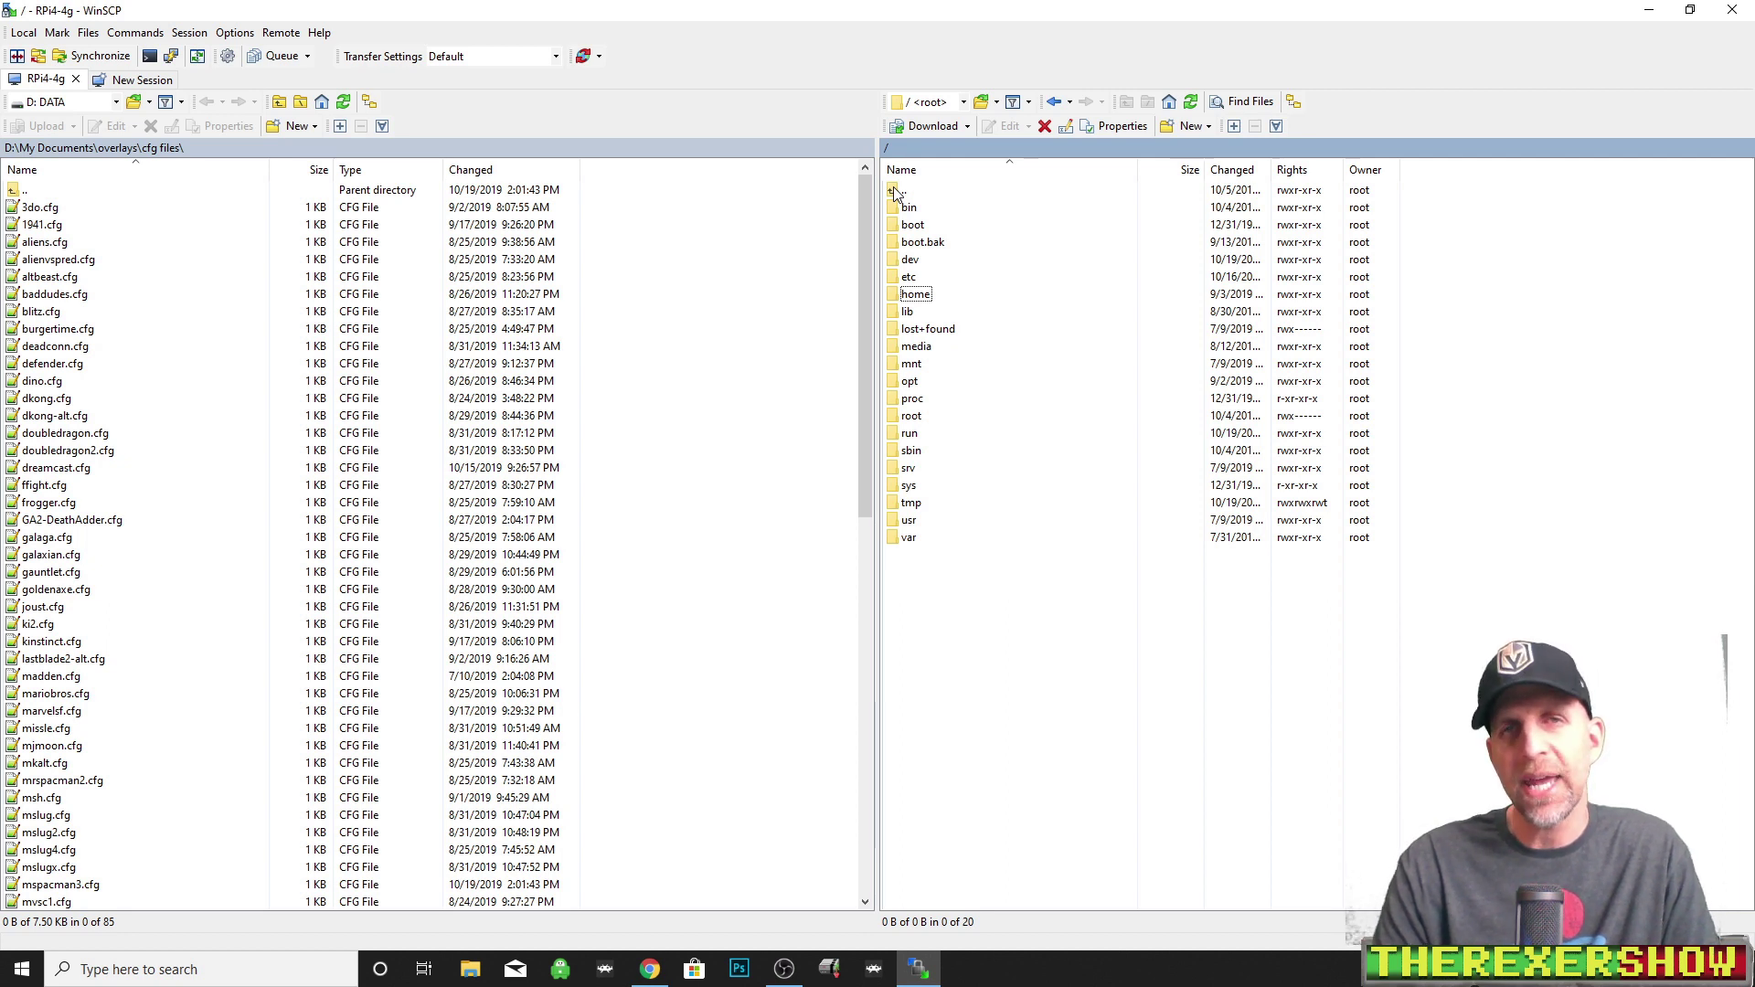
pyautogui.doubleClick(905, 382)
pyautogui.doubleClick(925, 227)
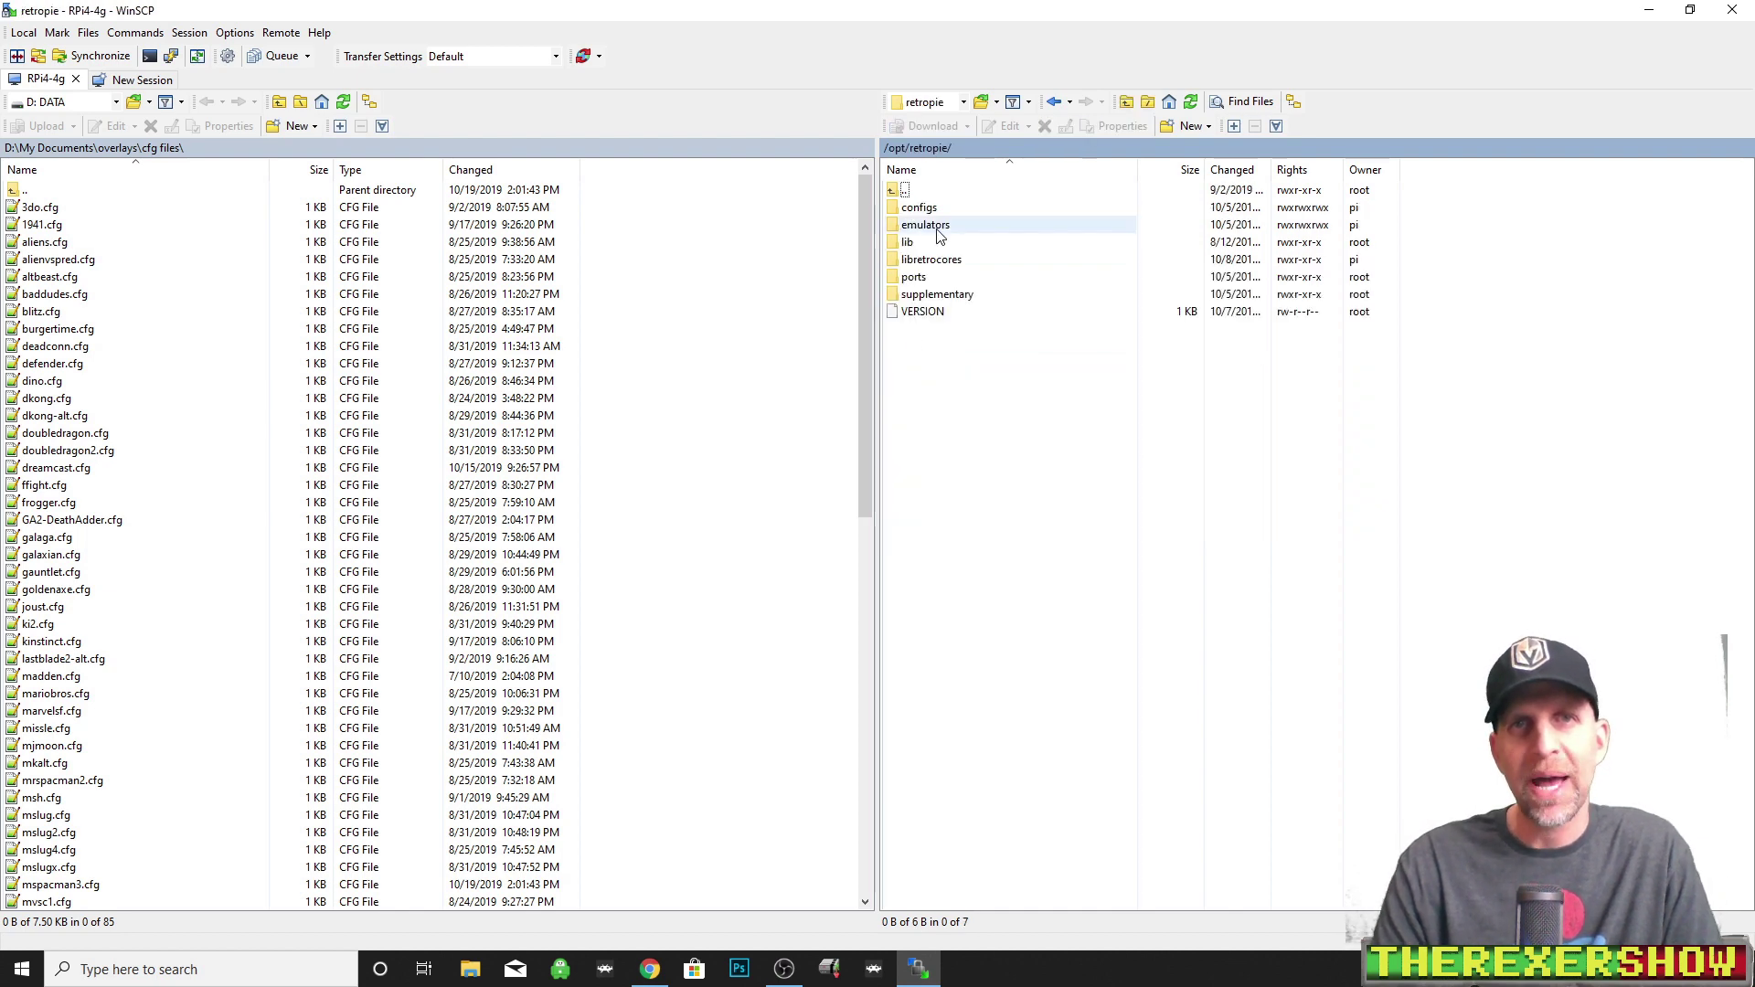
pyautogui.doubleClick(919, 207)
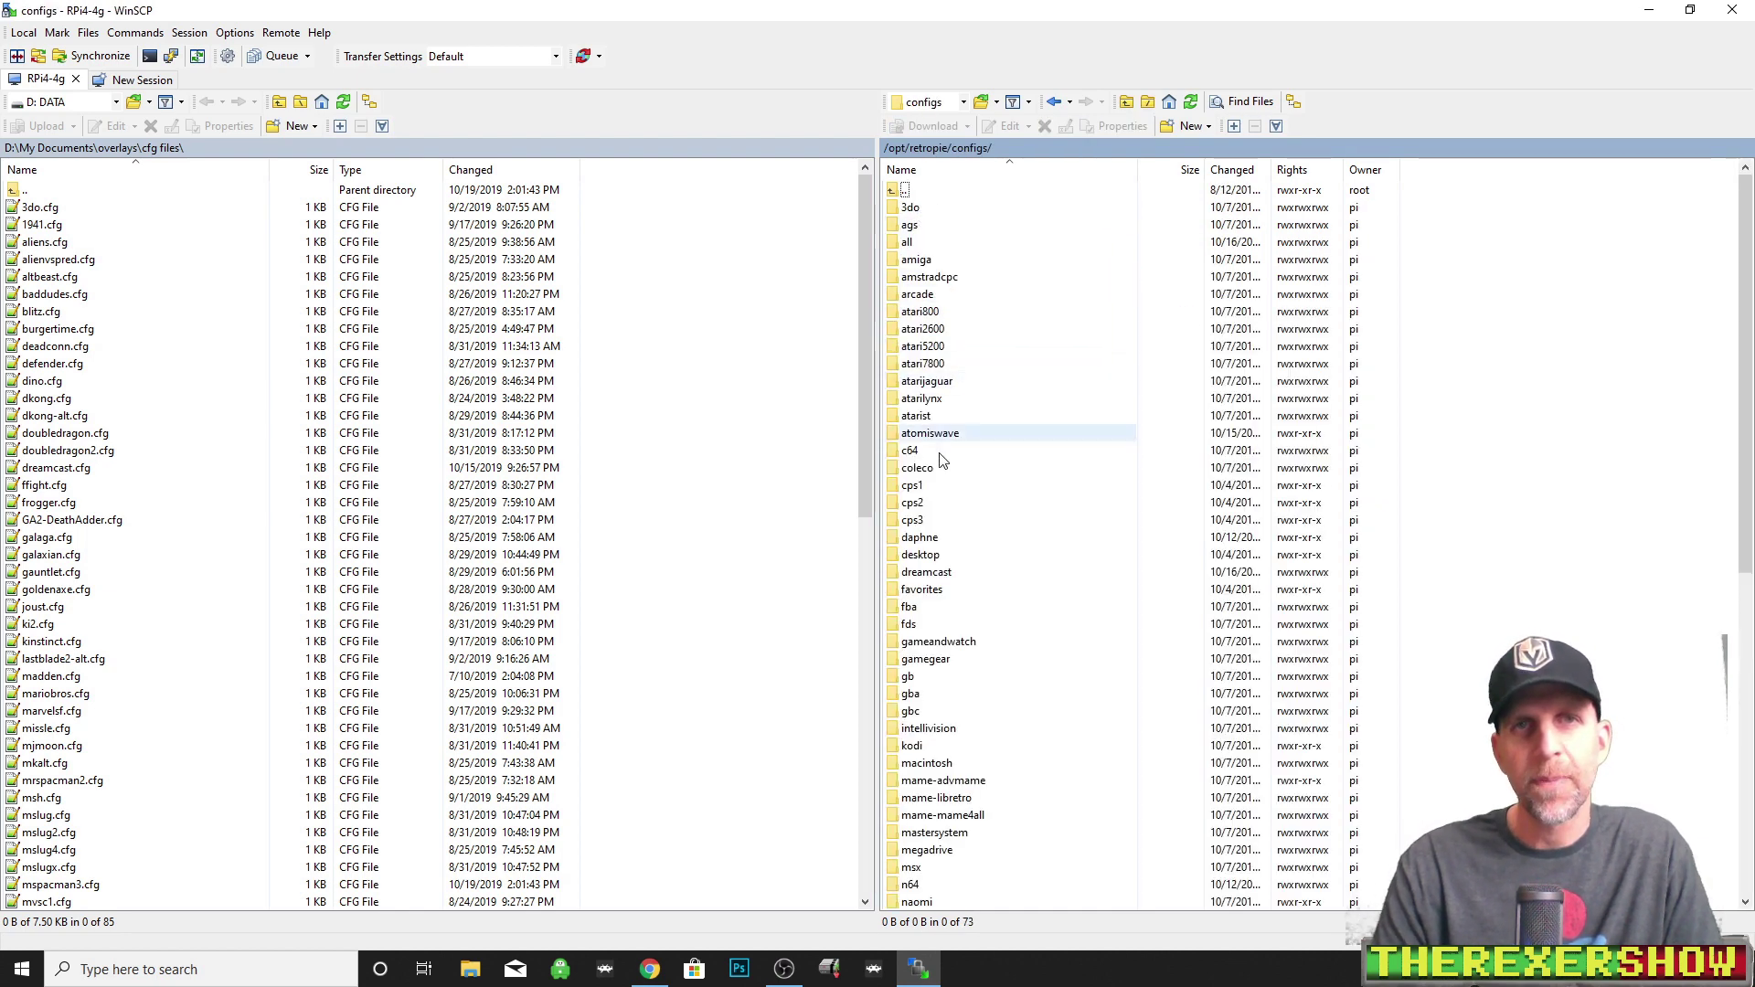
pyautogui.doubleClick(914, 296)
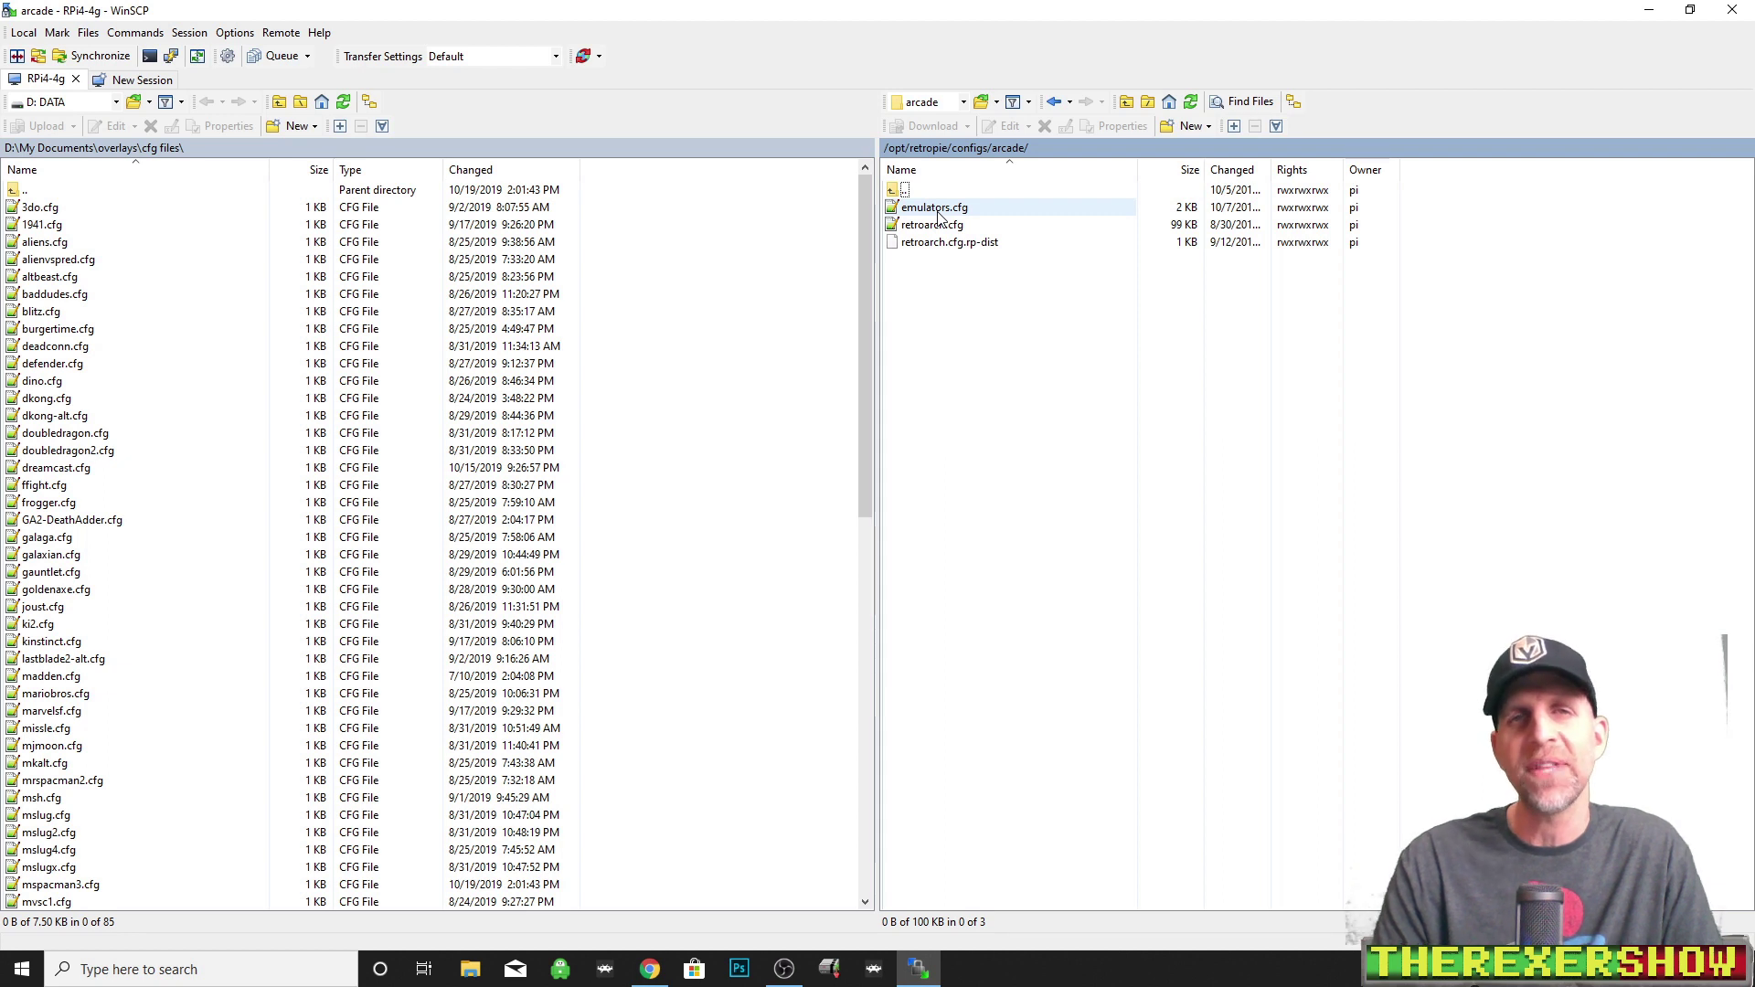
pyautogui.doubleClick(893, 192)
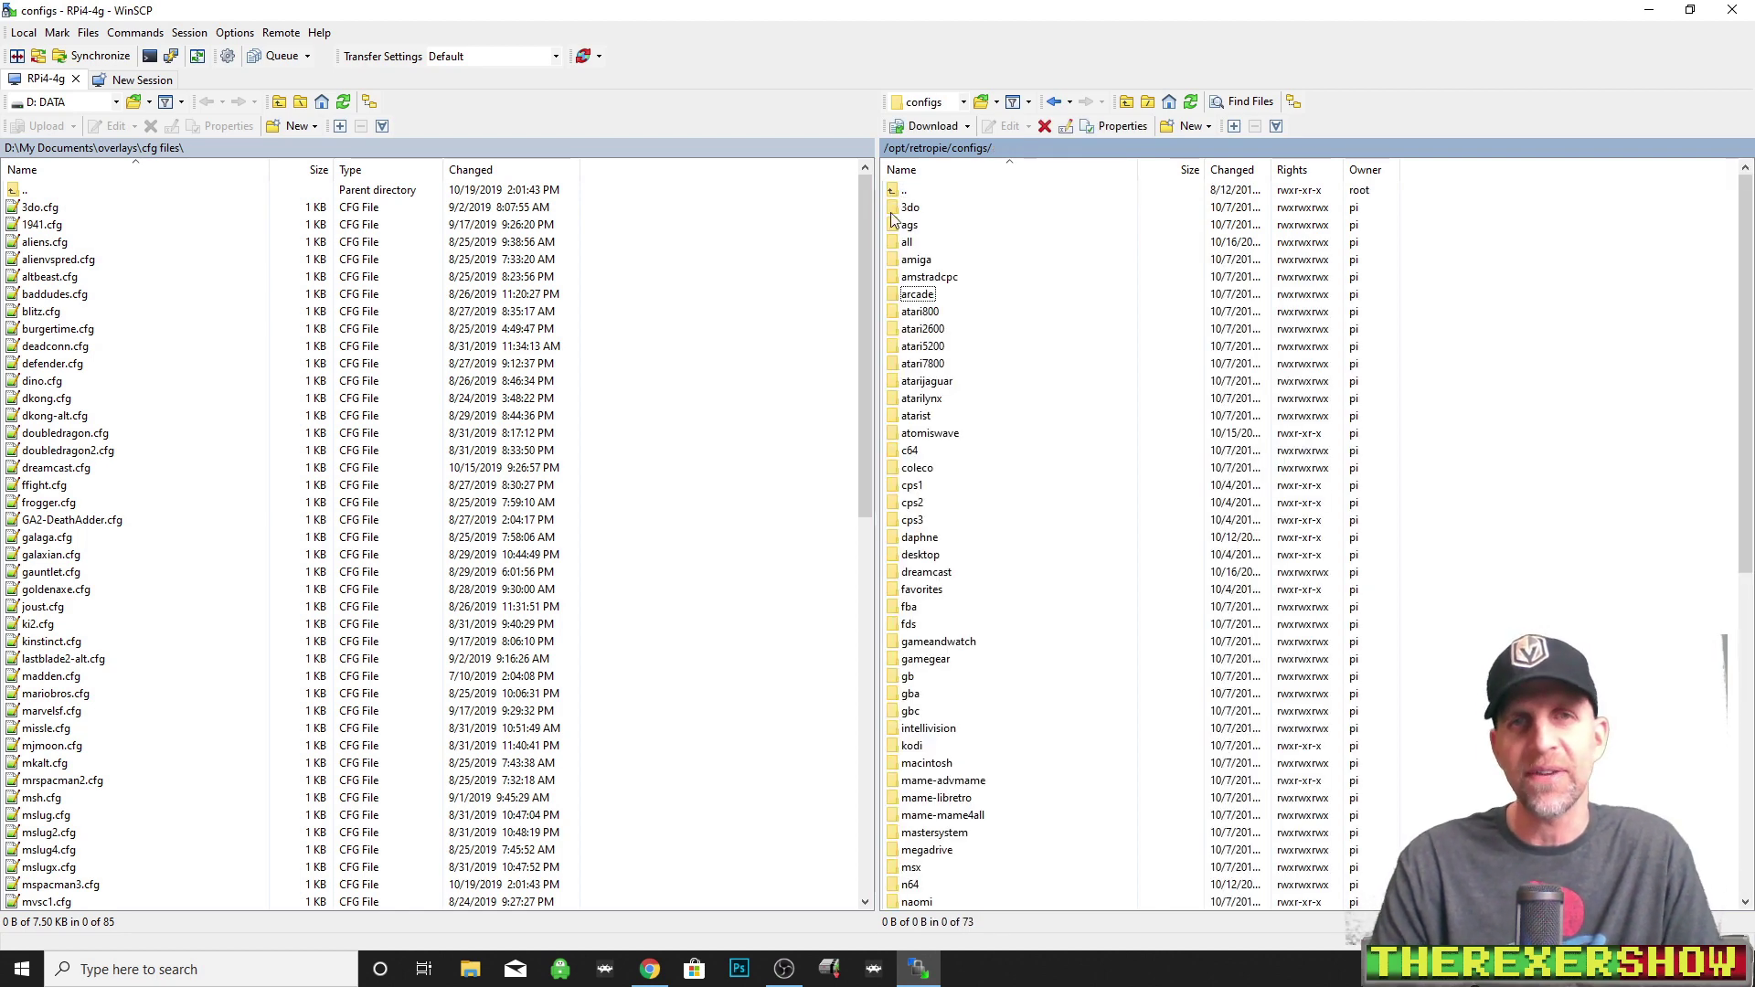
# Download emulators.cfg from the dreamcast configs folder to the desktop.
pyautogui.doubleClick(922, 572)
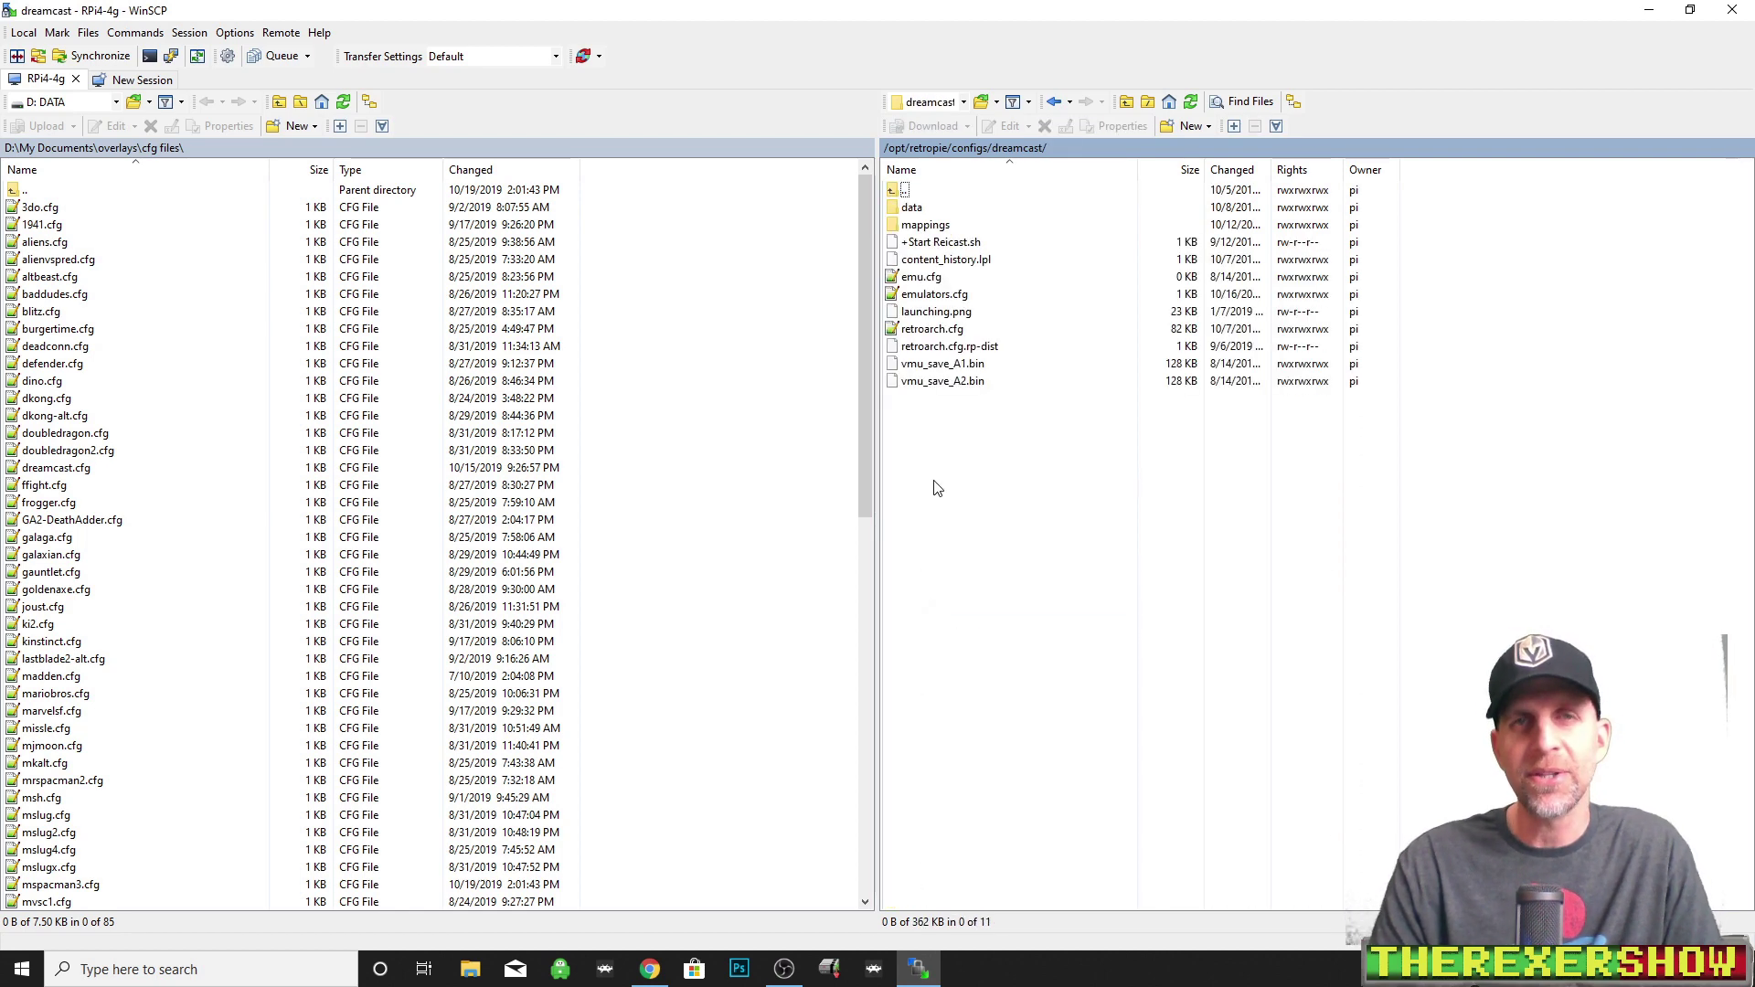
pyautogui.rightClick(924, 299)
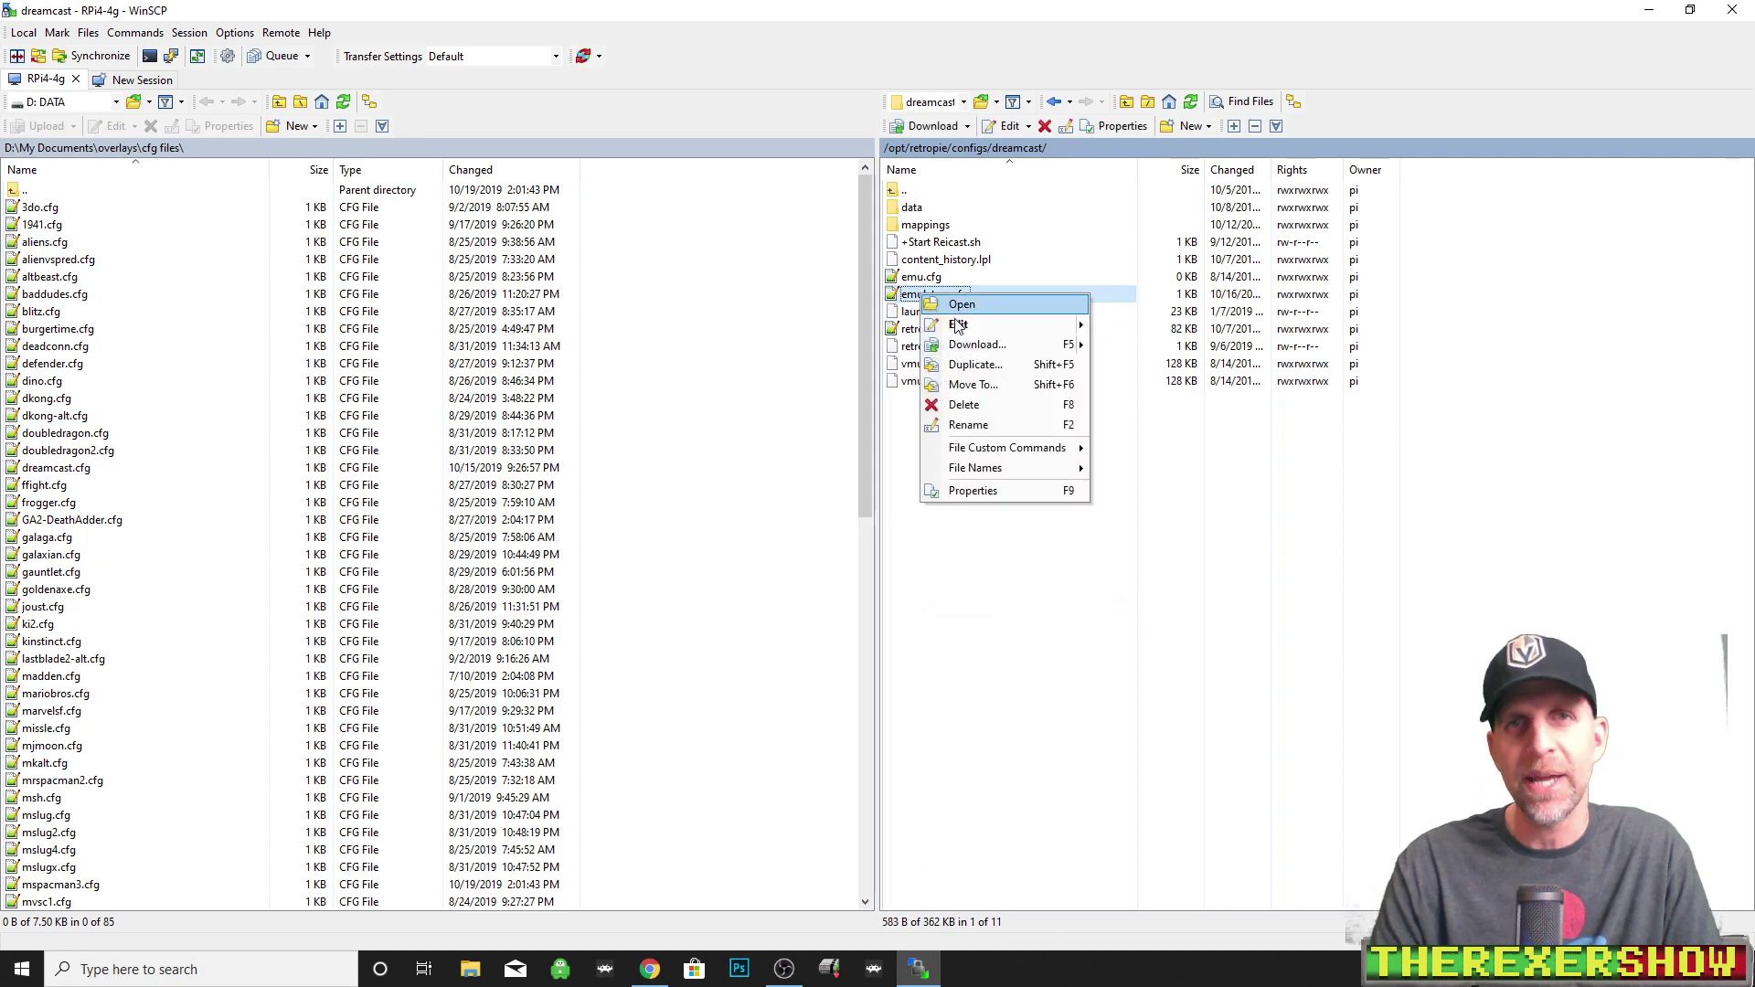
pyautogui.moveTo(963, 348)
pyautogui.click(963, 348)
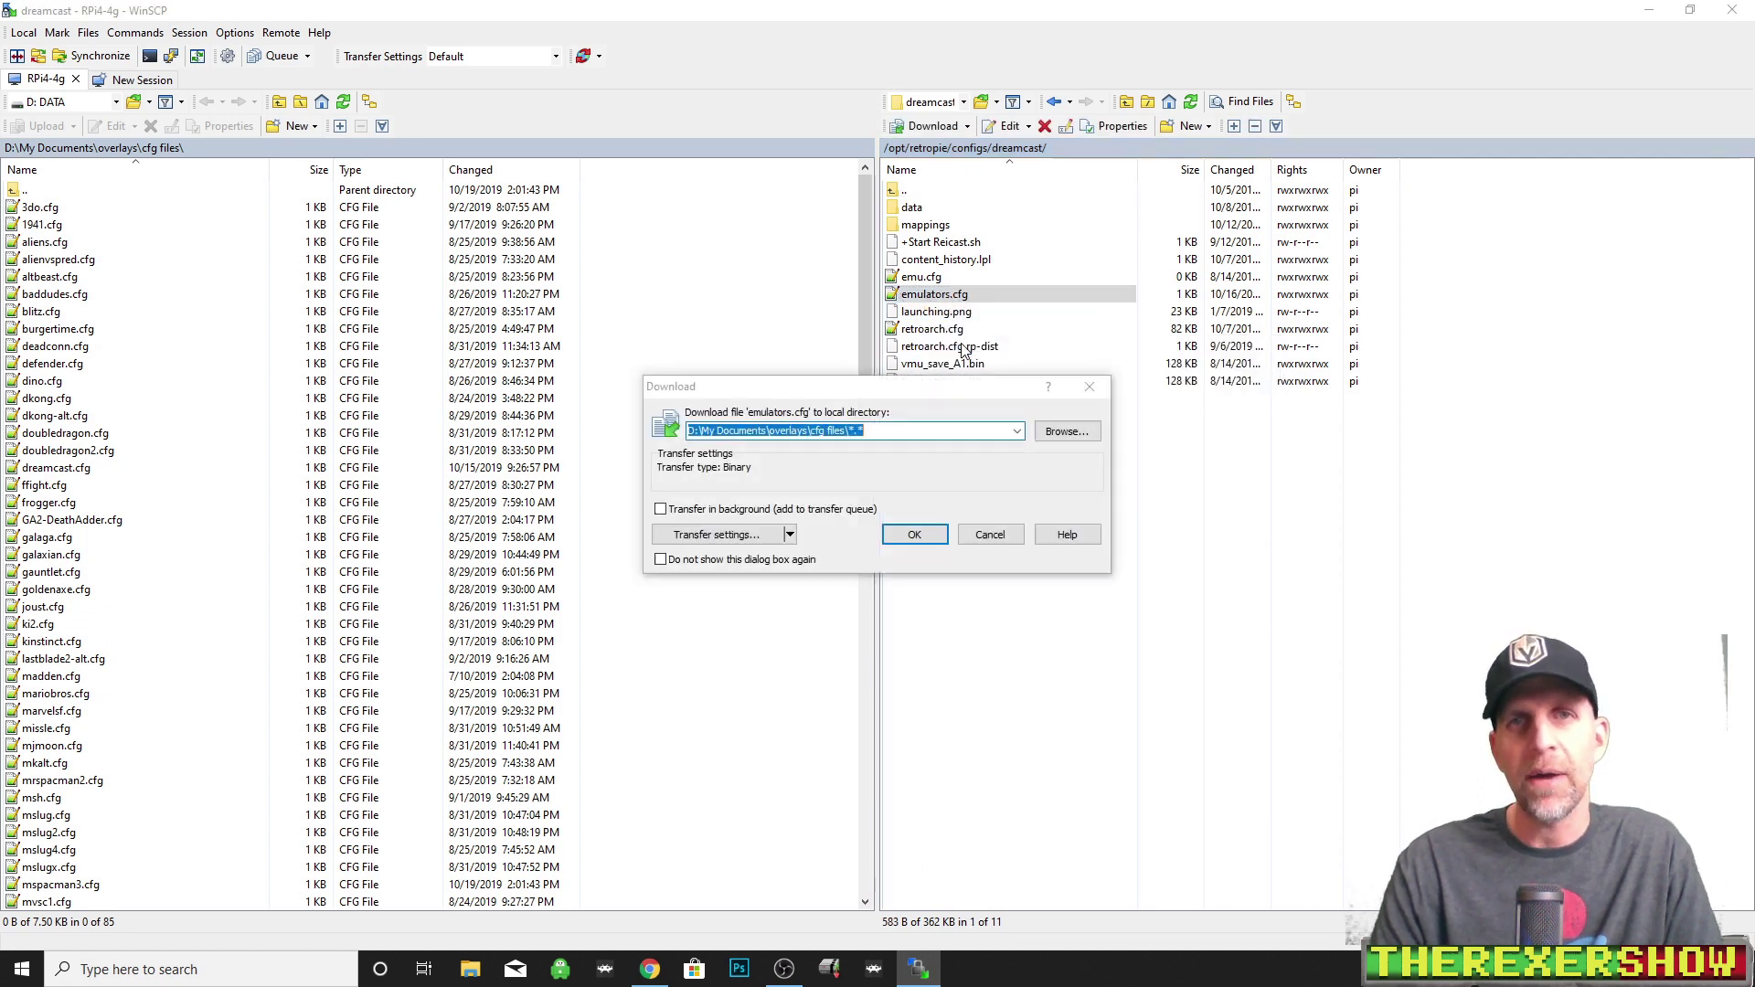
pyautogui.click(1063, 432)
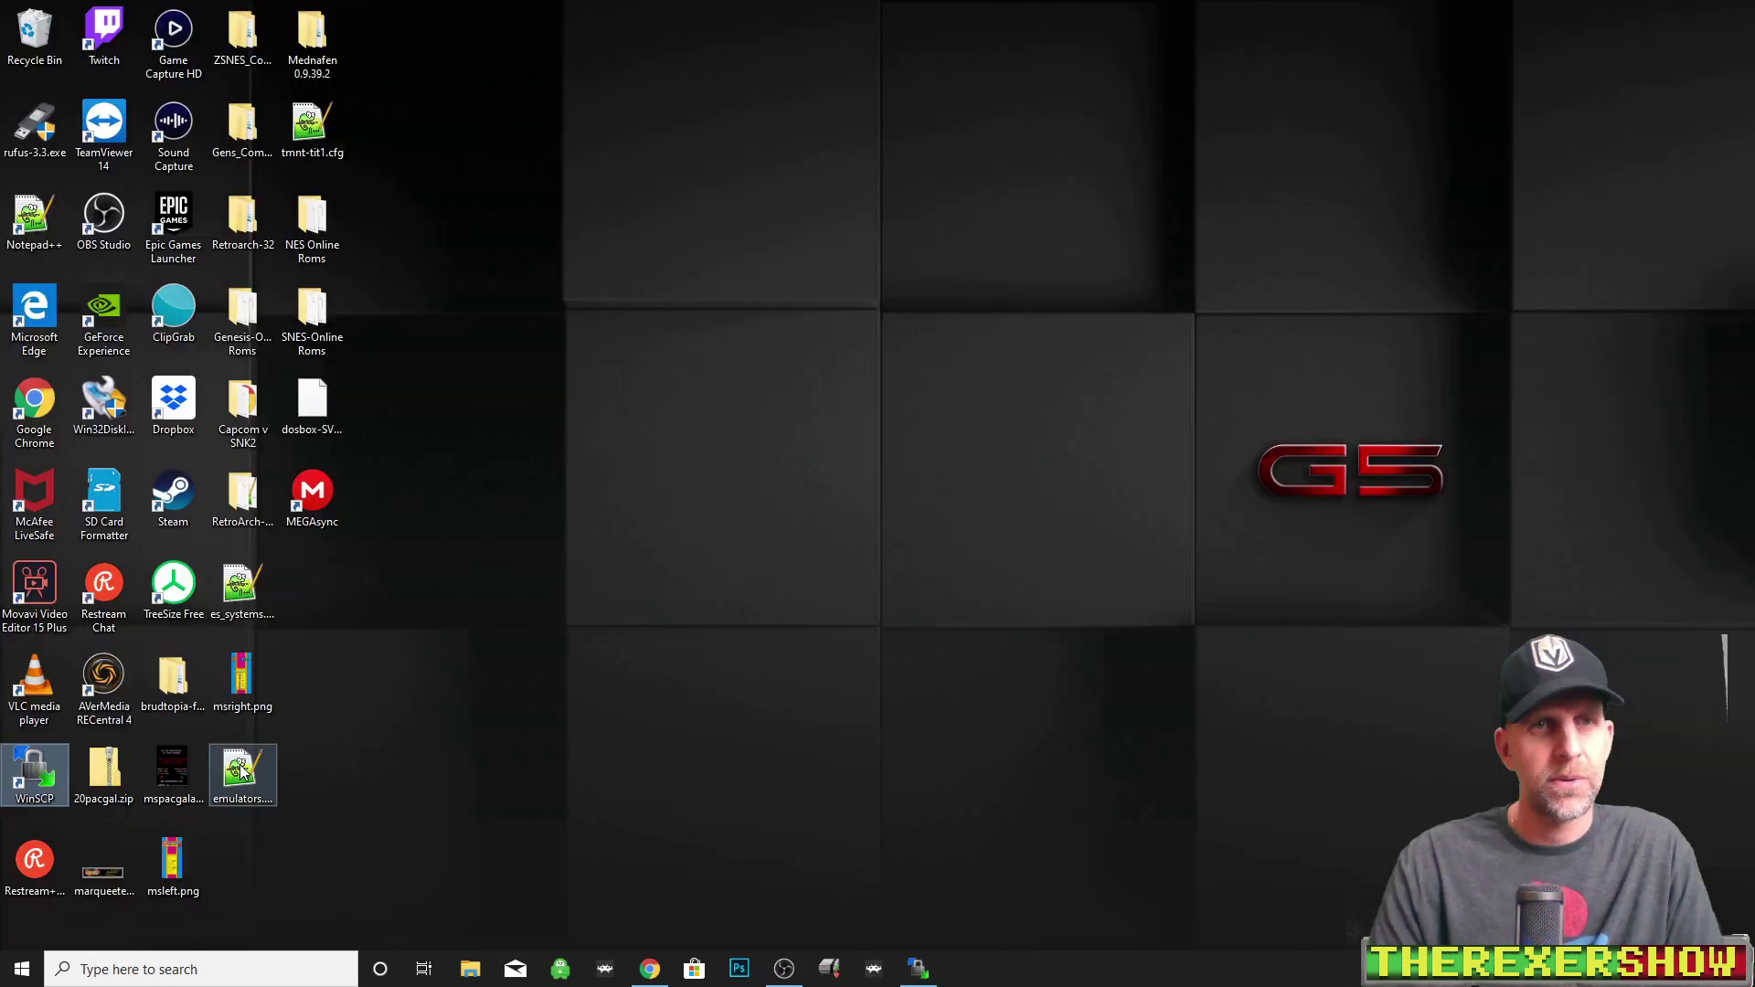
# Move the downloaded emulators.cfg to an empty area of the desktop and rename it emulators-dc.cfg.
pyautogui.moveTo(242, 777); pyautogui.dragTo(594, 416)
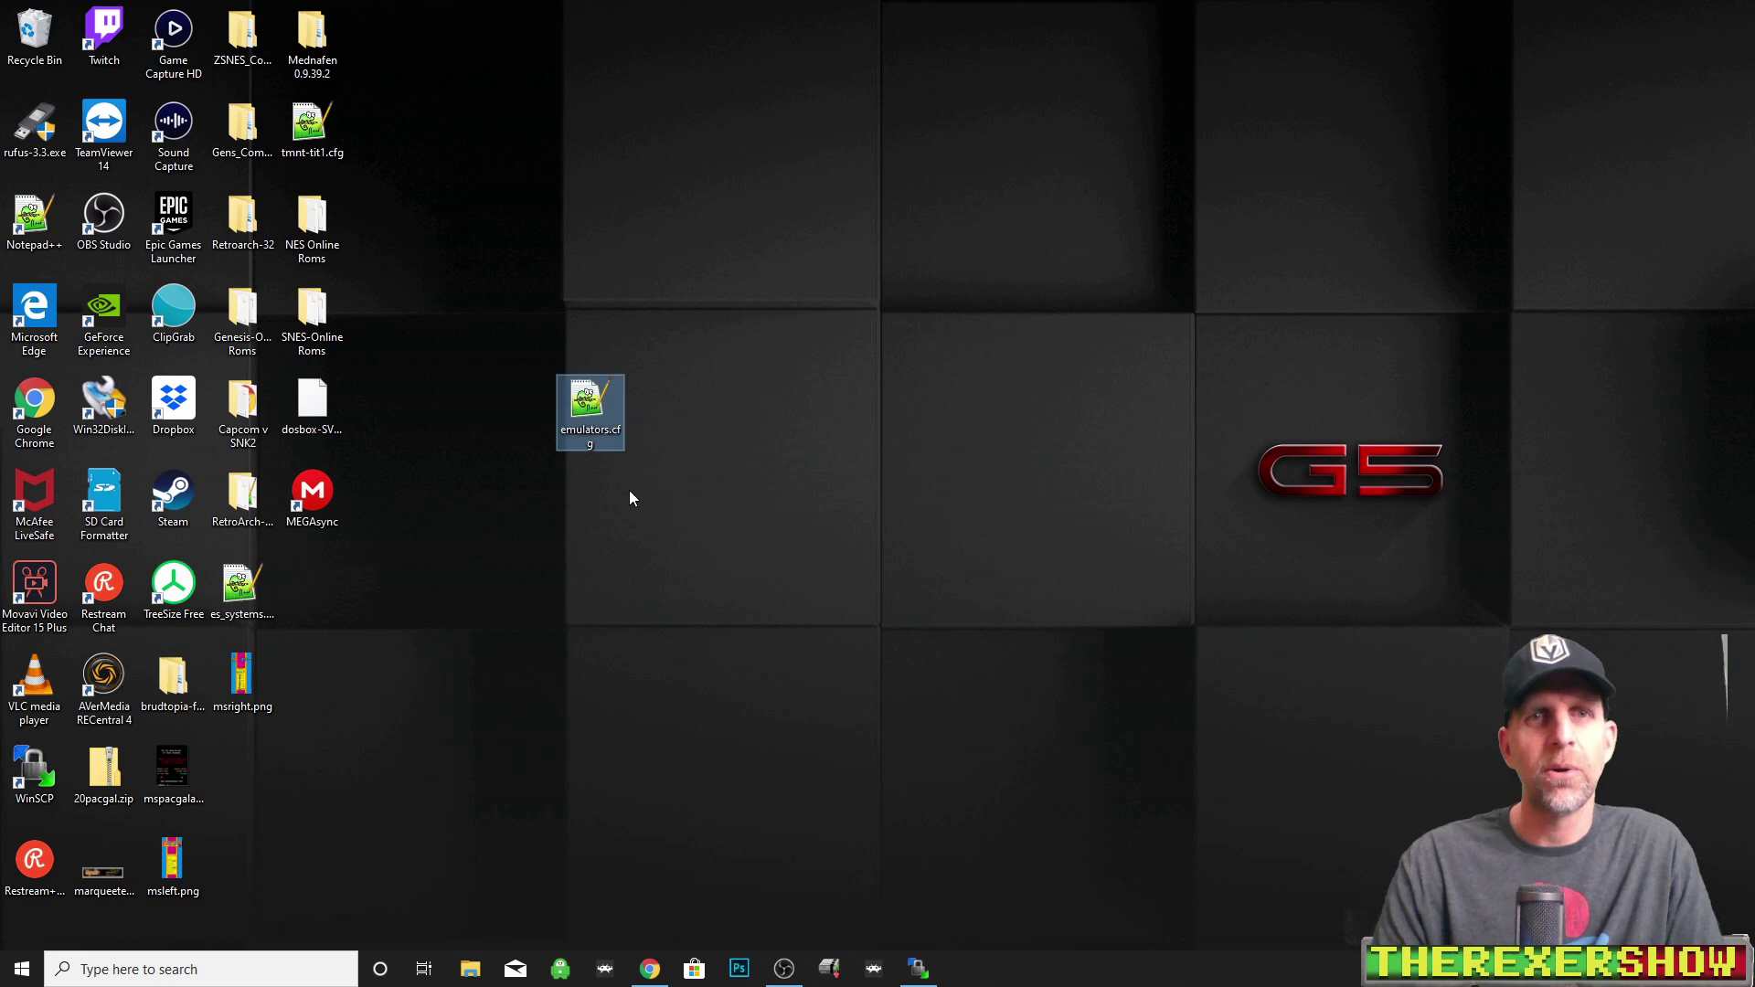
pyautogui.rightClick(593, 419)
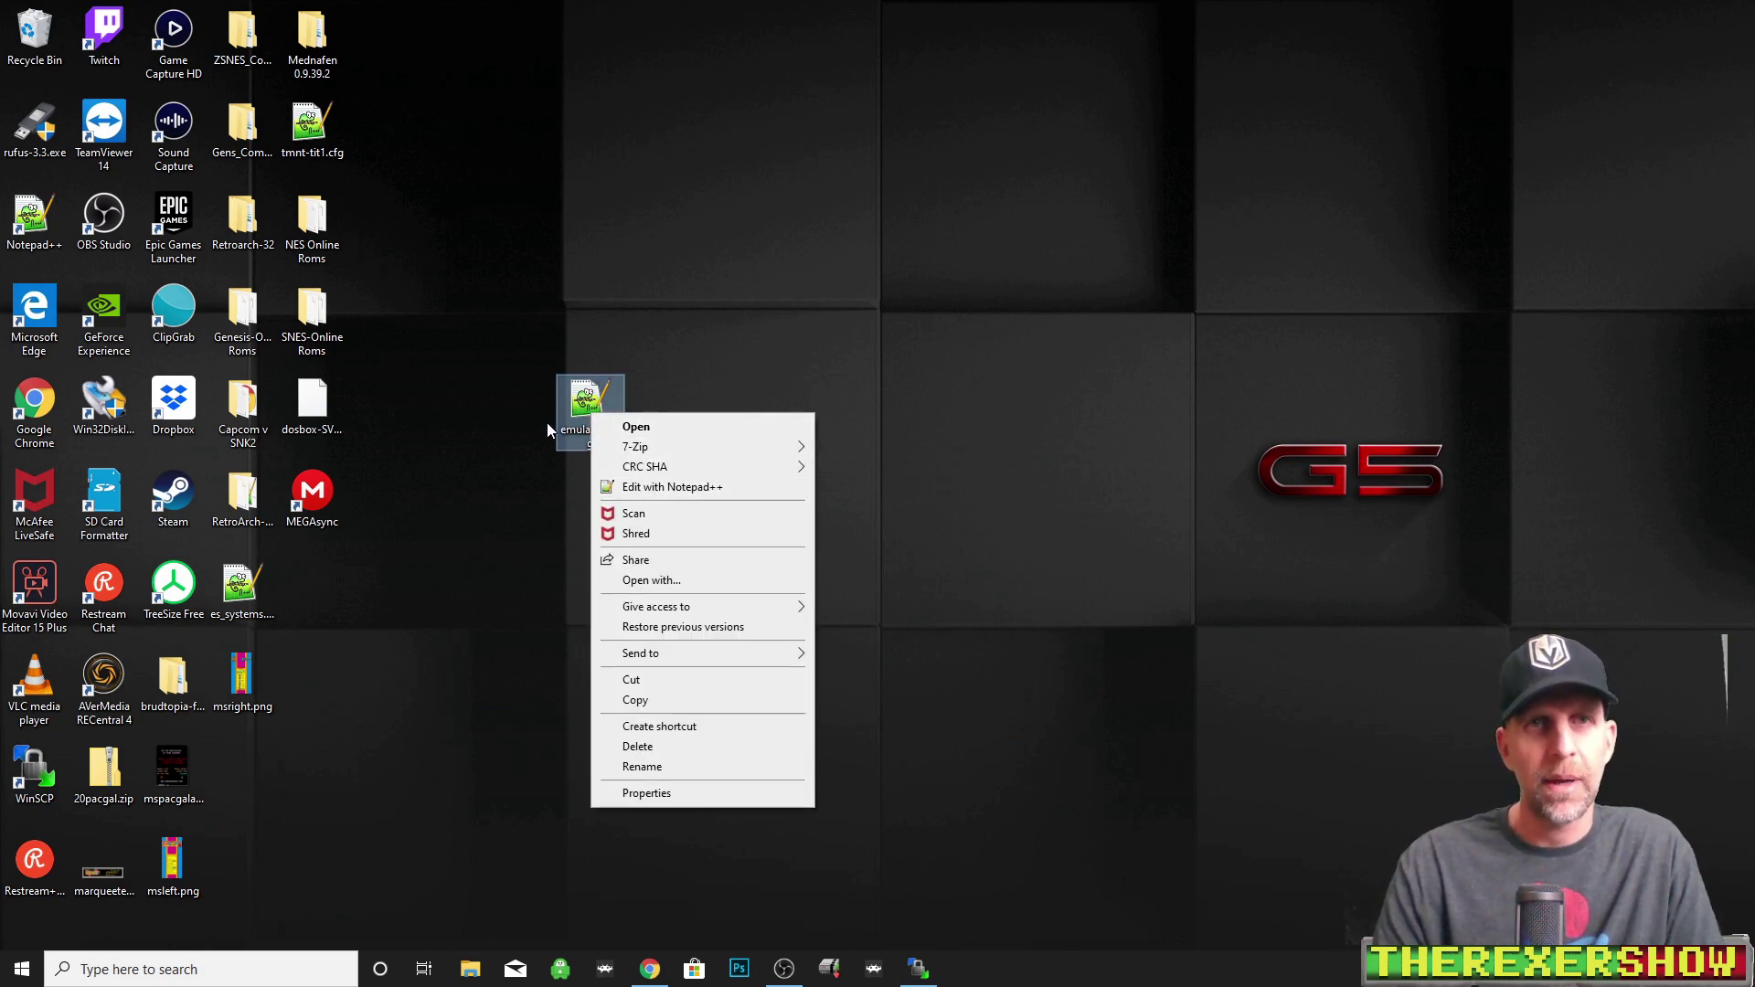
pyautogui.click(642, 767)
pyautogui.write('-dc.cfg')
pyautogui.press('Return')
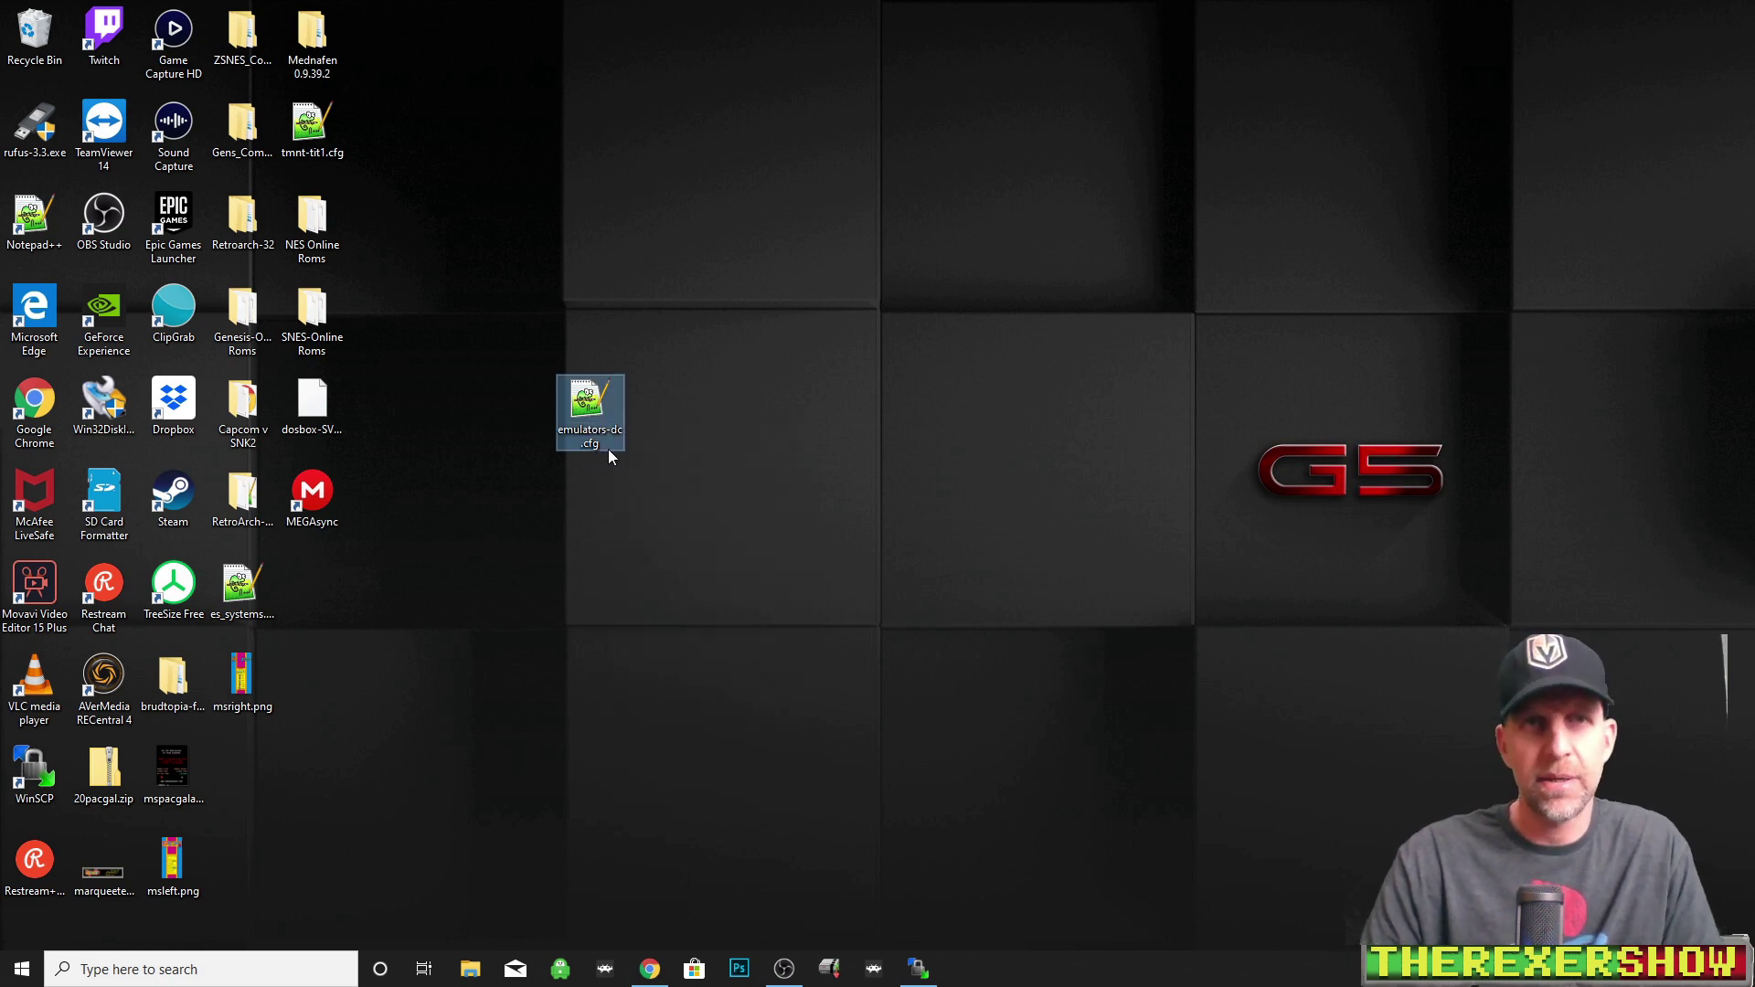
# Switch to WinSCP and download emulators.cfg from the /opt/retropie/configs/arcade folder to the desktop.
pyautogui.click(935, 975)
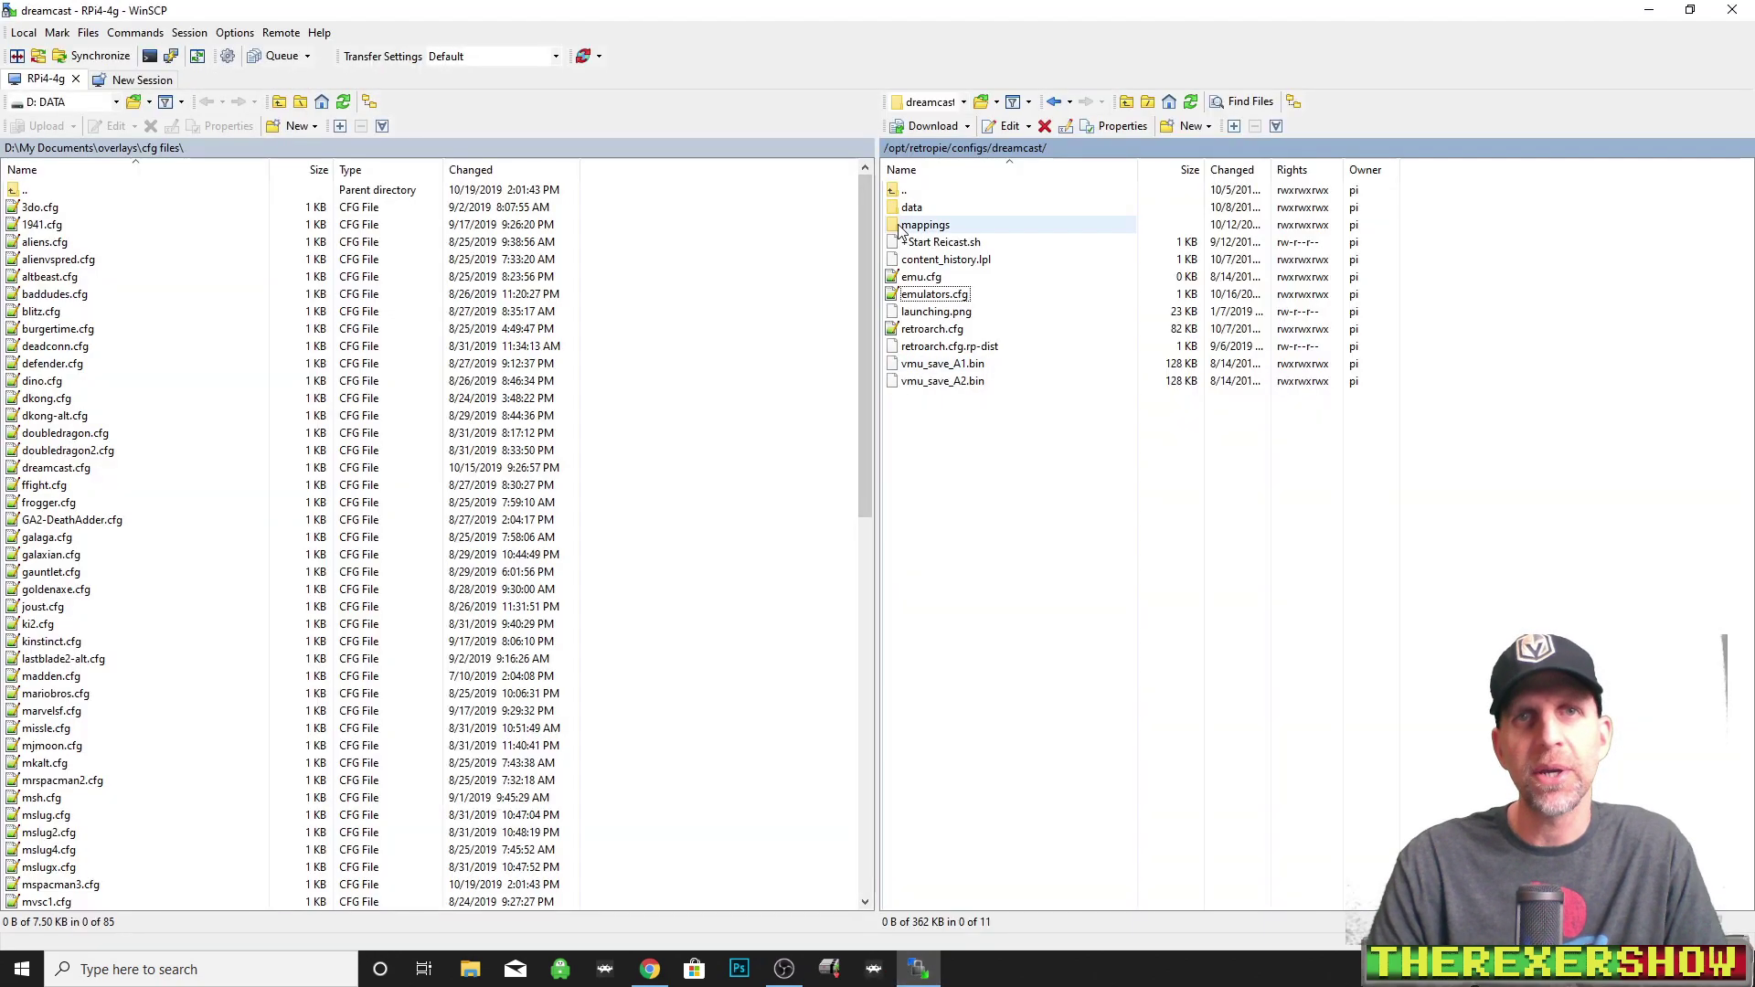
pyautogui.doubleClick(893, 196)
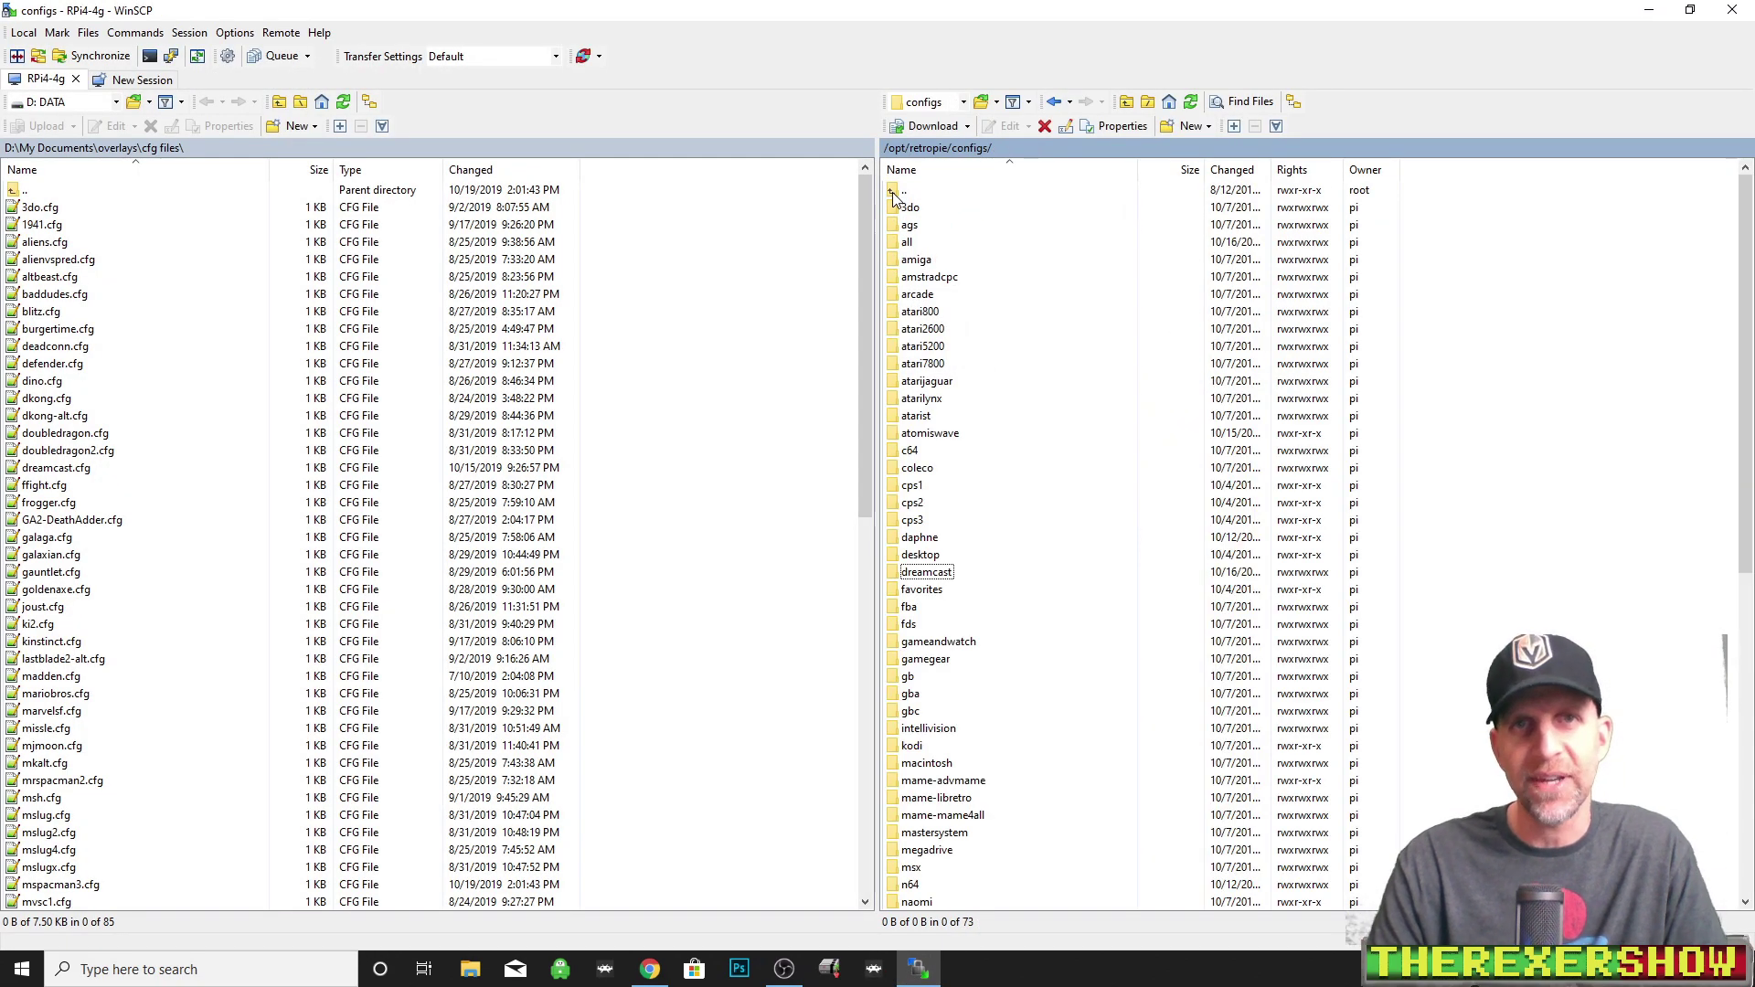
pyautogui.doubleClick(926, 296)
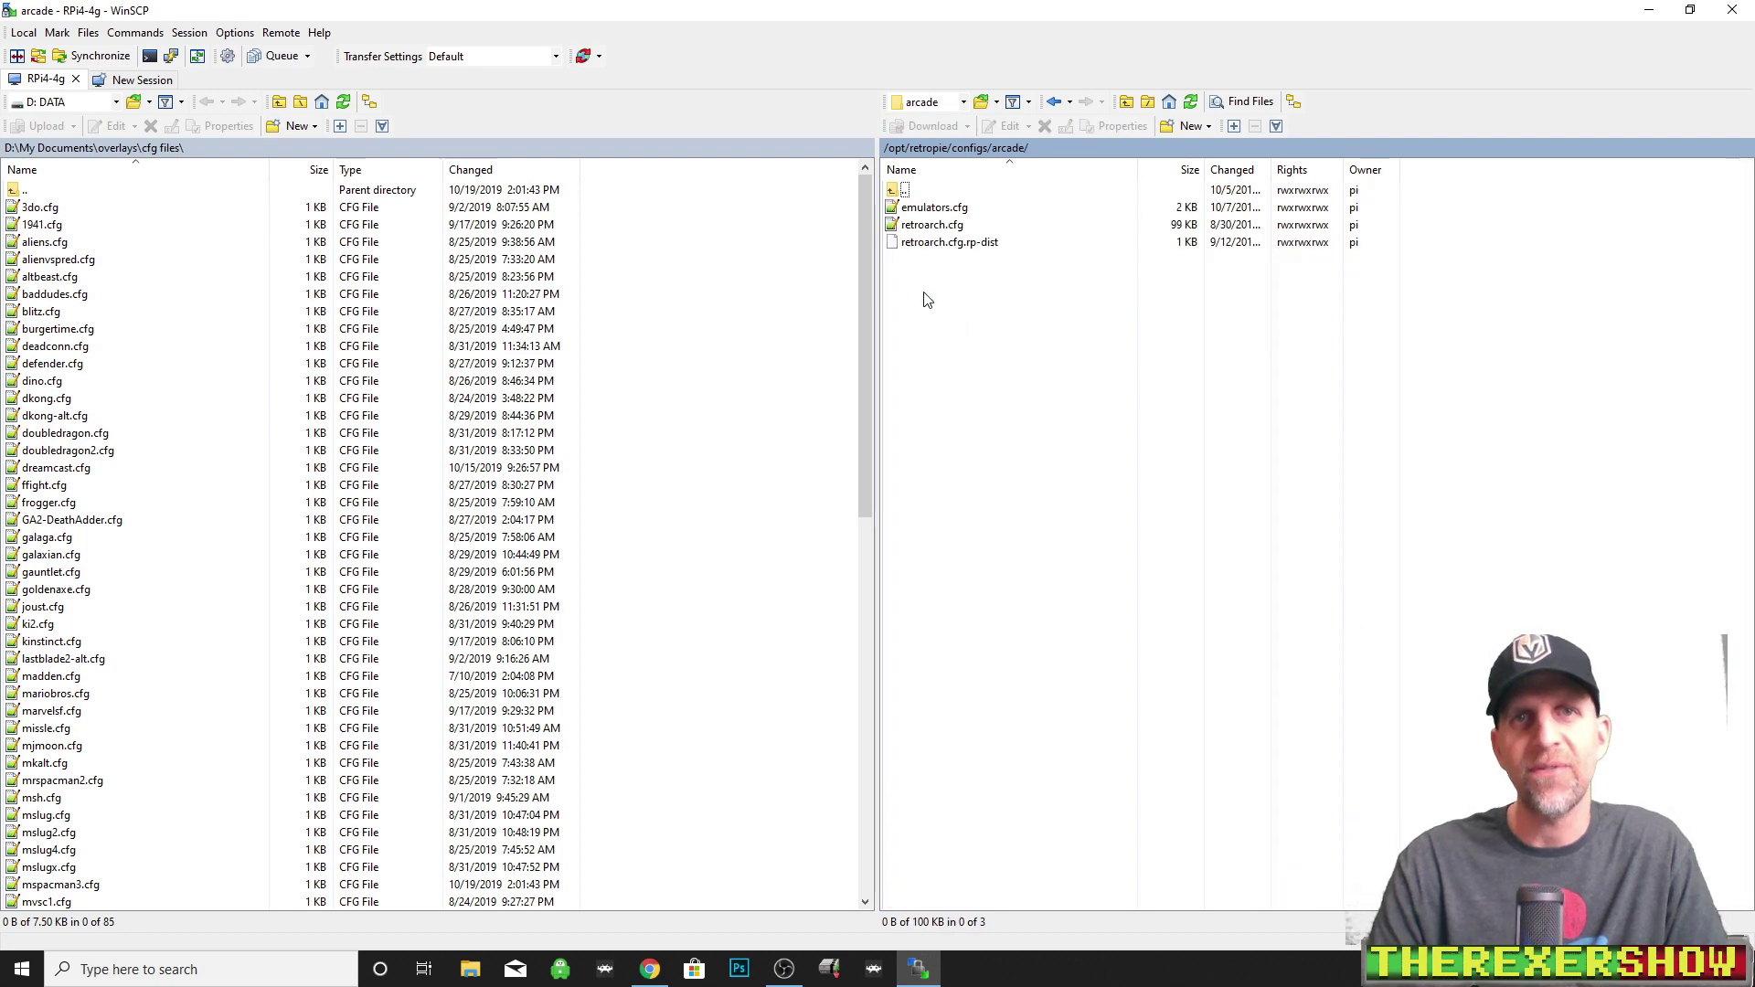
pyautogui.rightClick(933, 207)
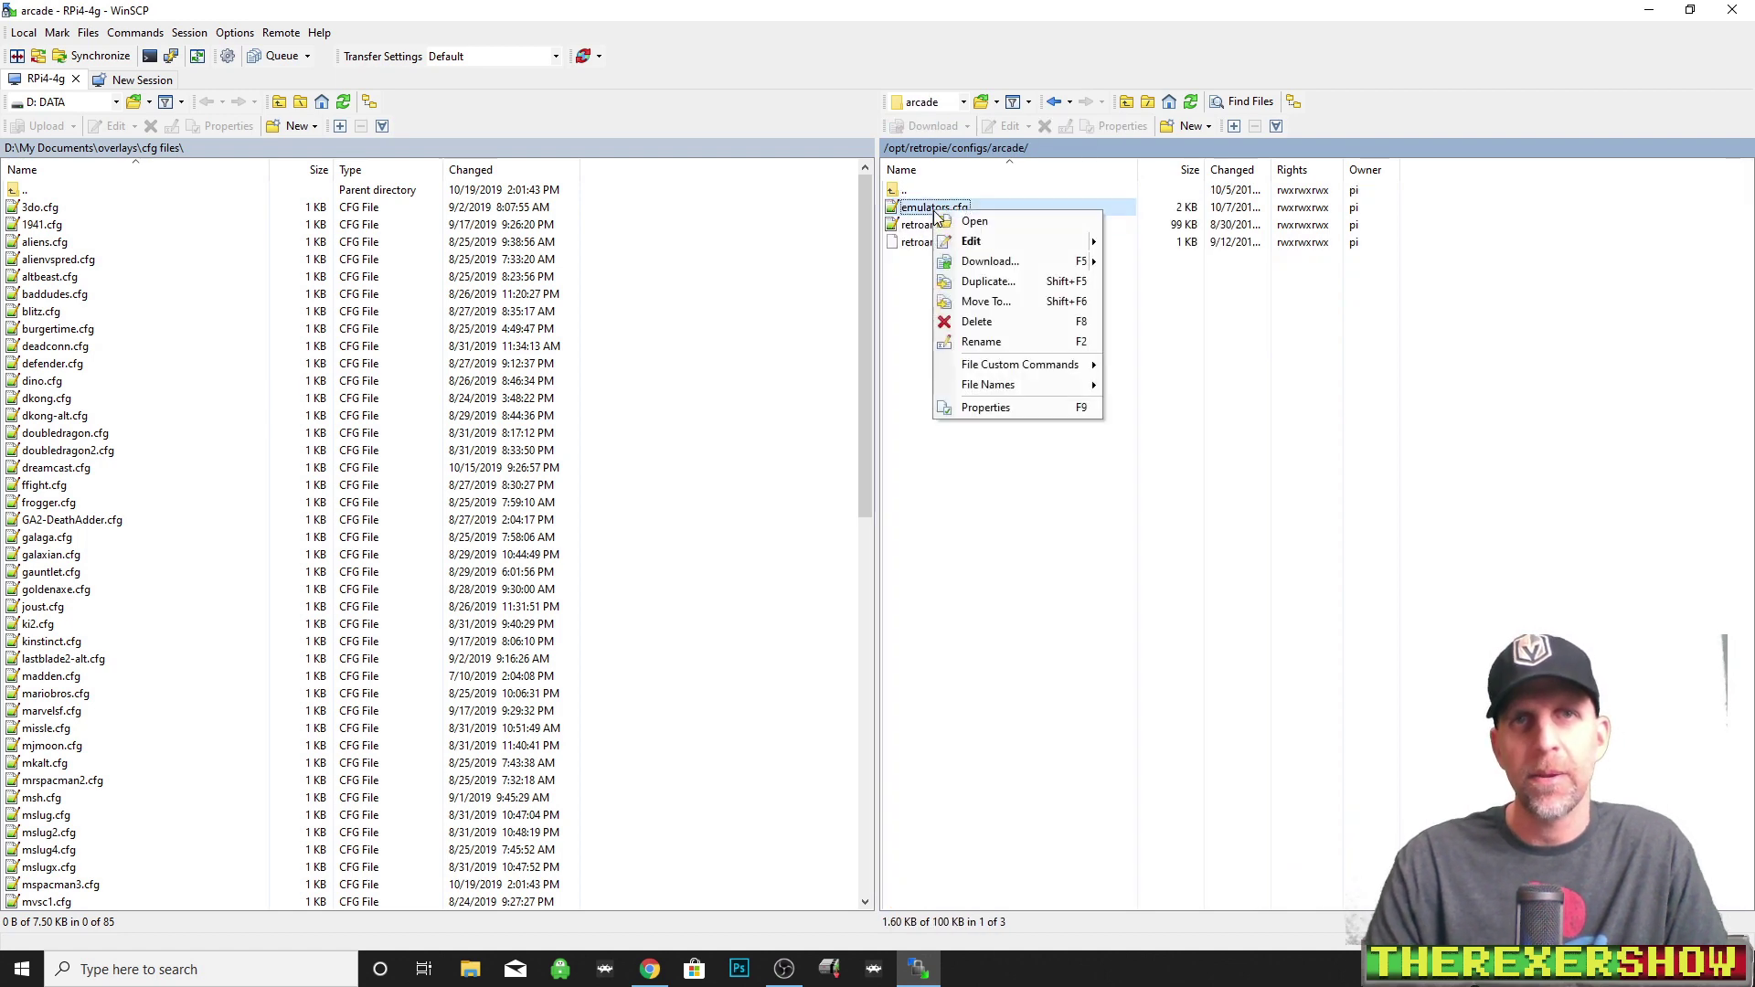
pyautogui.click(990, 262)
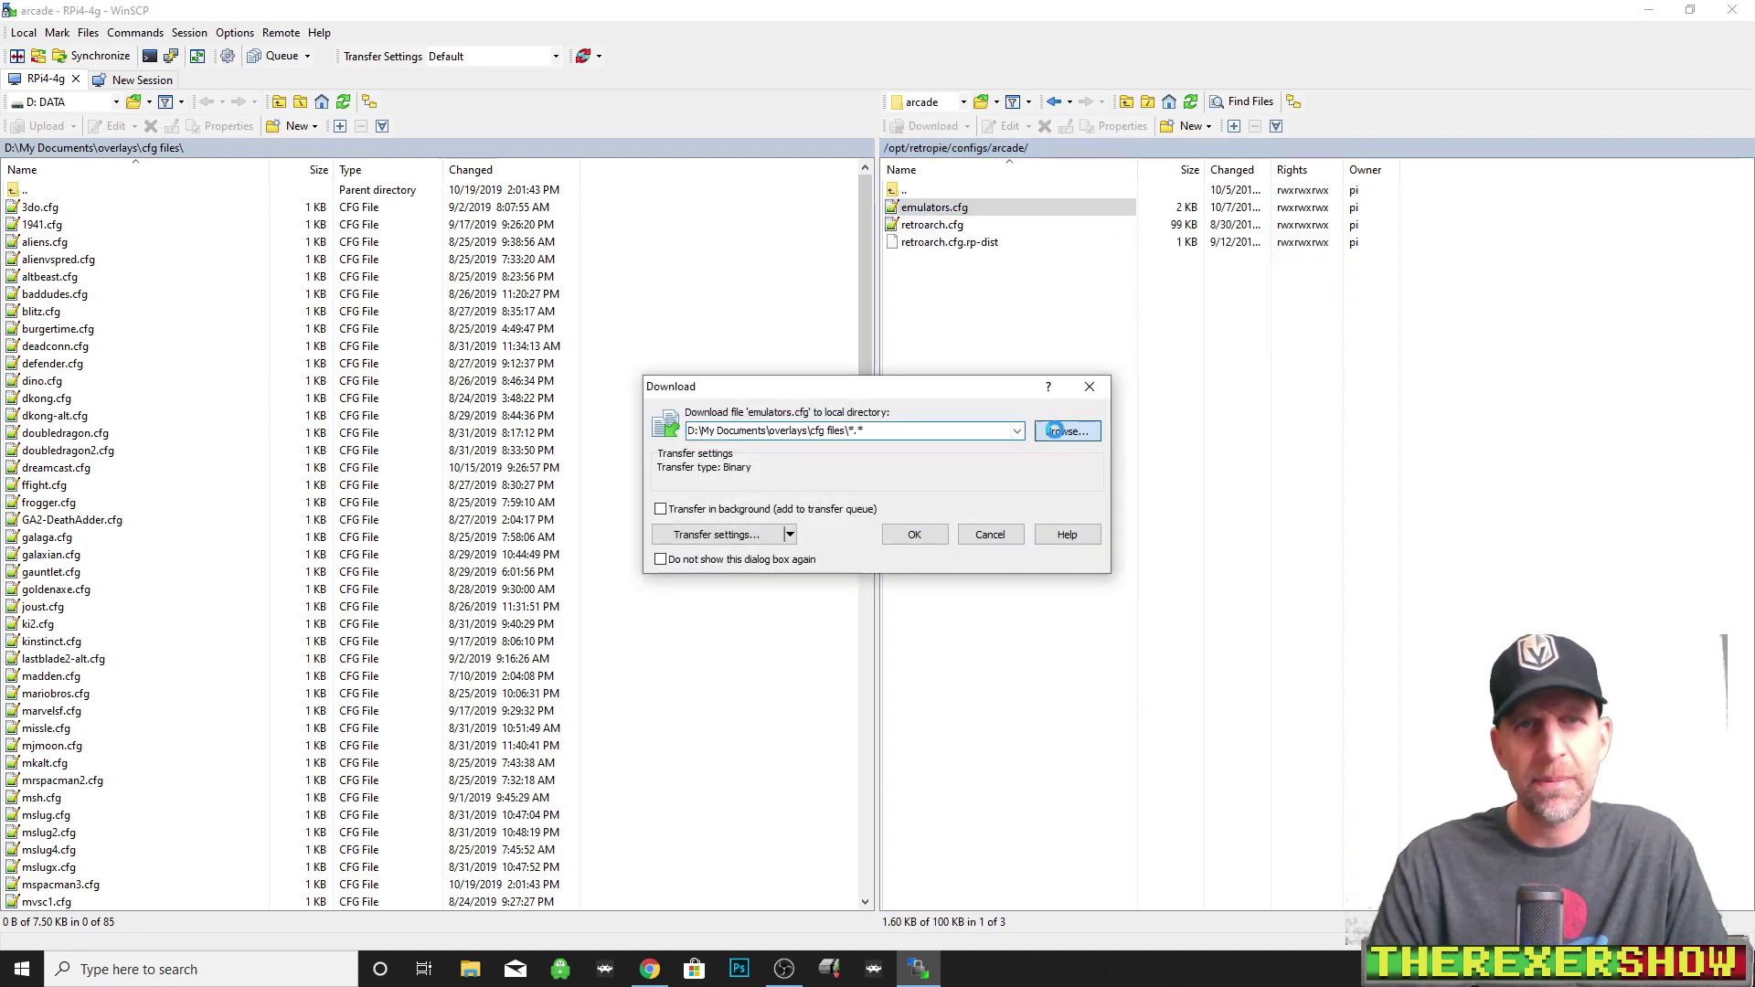
pyautogui.click(1056, 437)
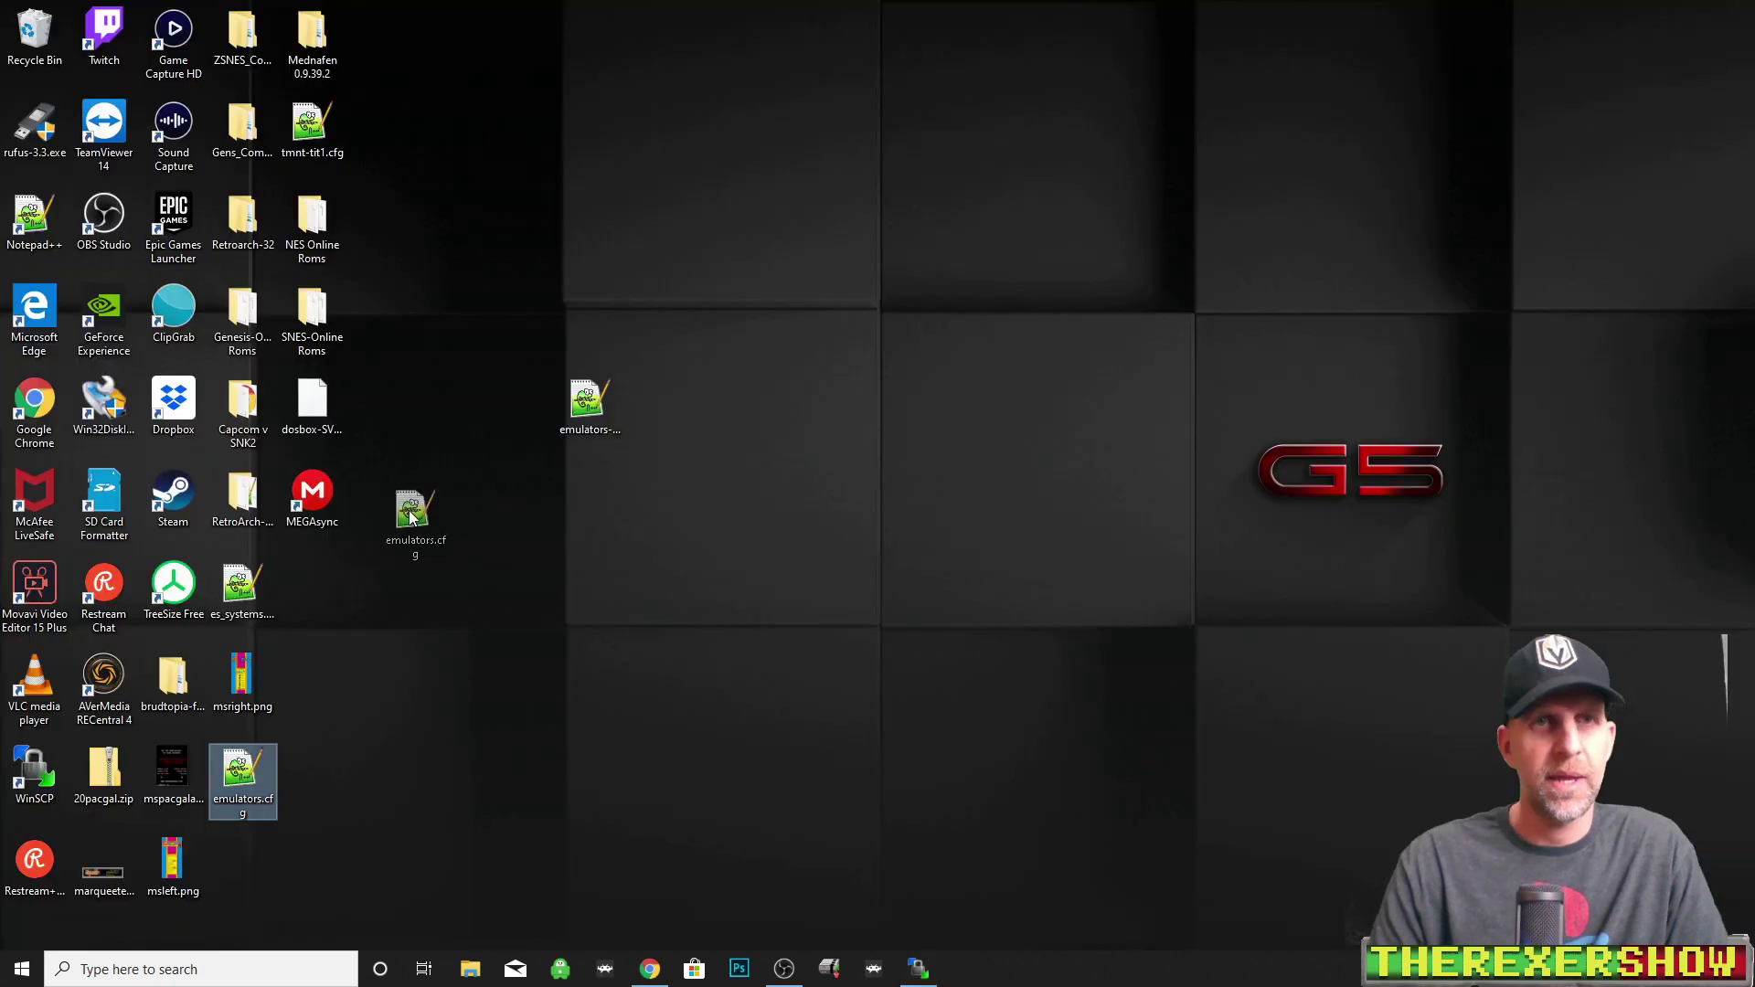
# Place the downloaded emulators.cfg beside emulators-dc.cfg on the desktop and open it in Notepad++ to check its emulator entries.
pyautogui.moveTo(416, 522); pyautogui.dragTo(445, 399)
pyautogui.rightClick(445, 398)
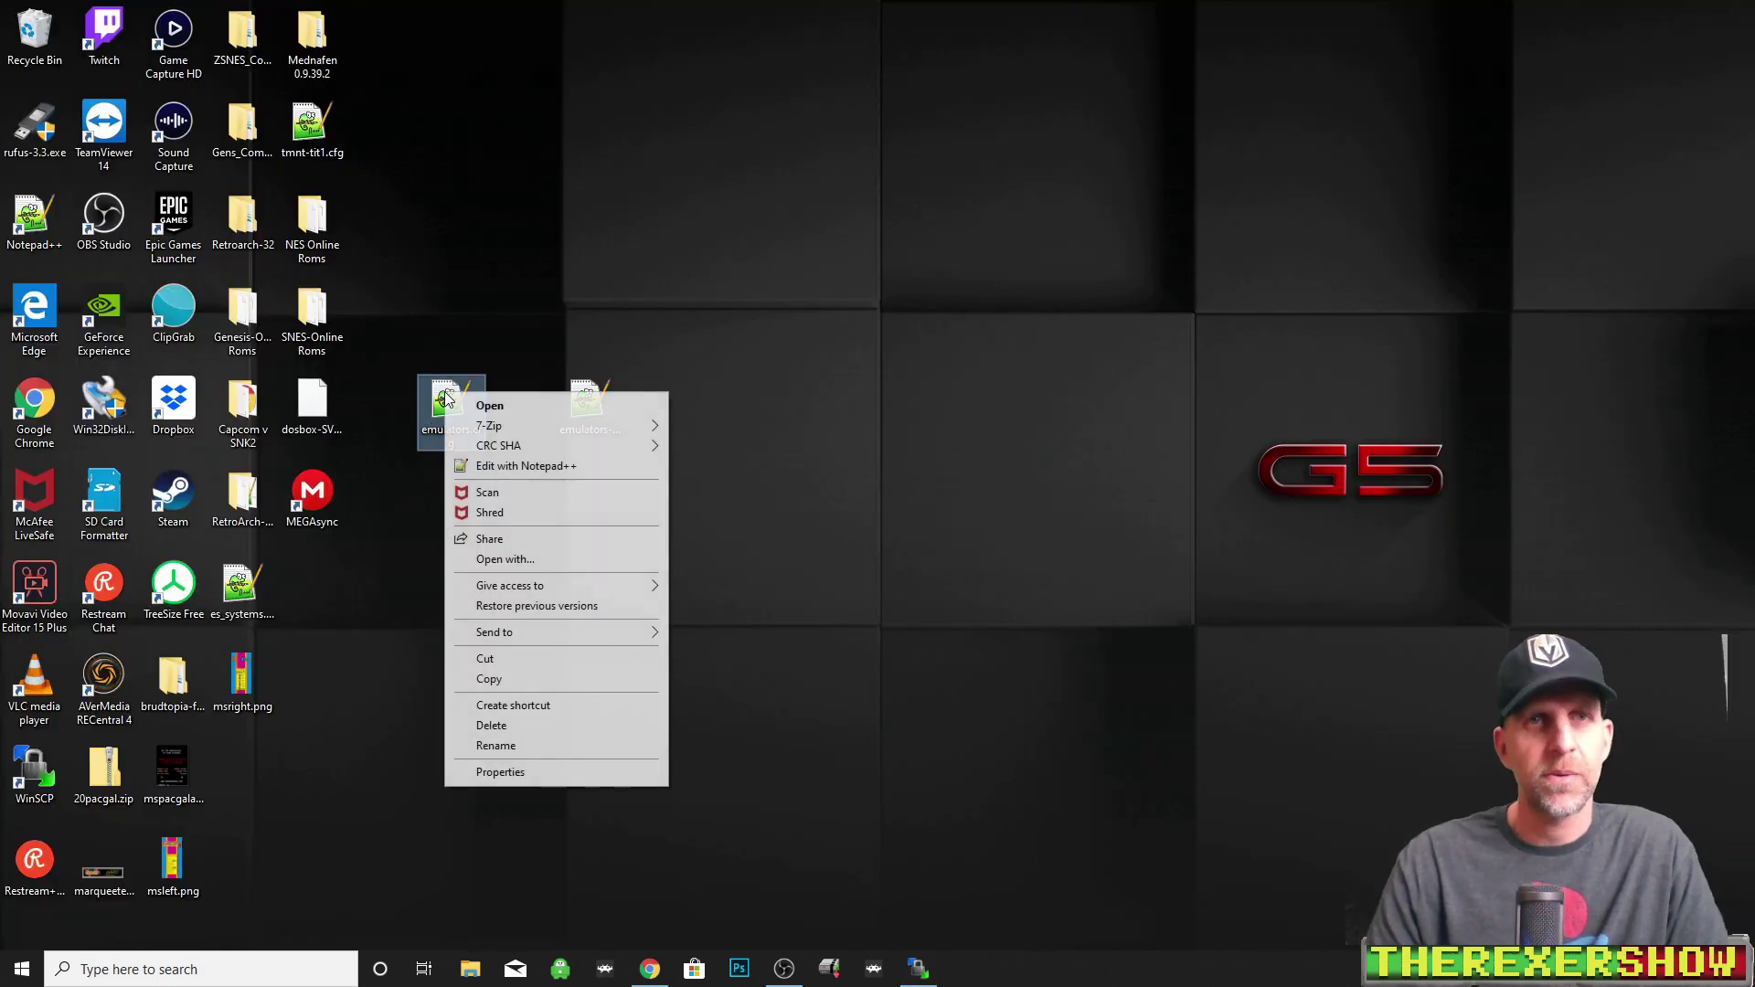
pyautogui.click(512, 466)
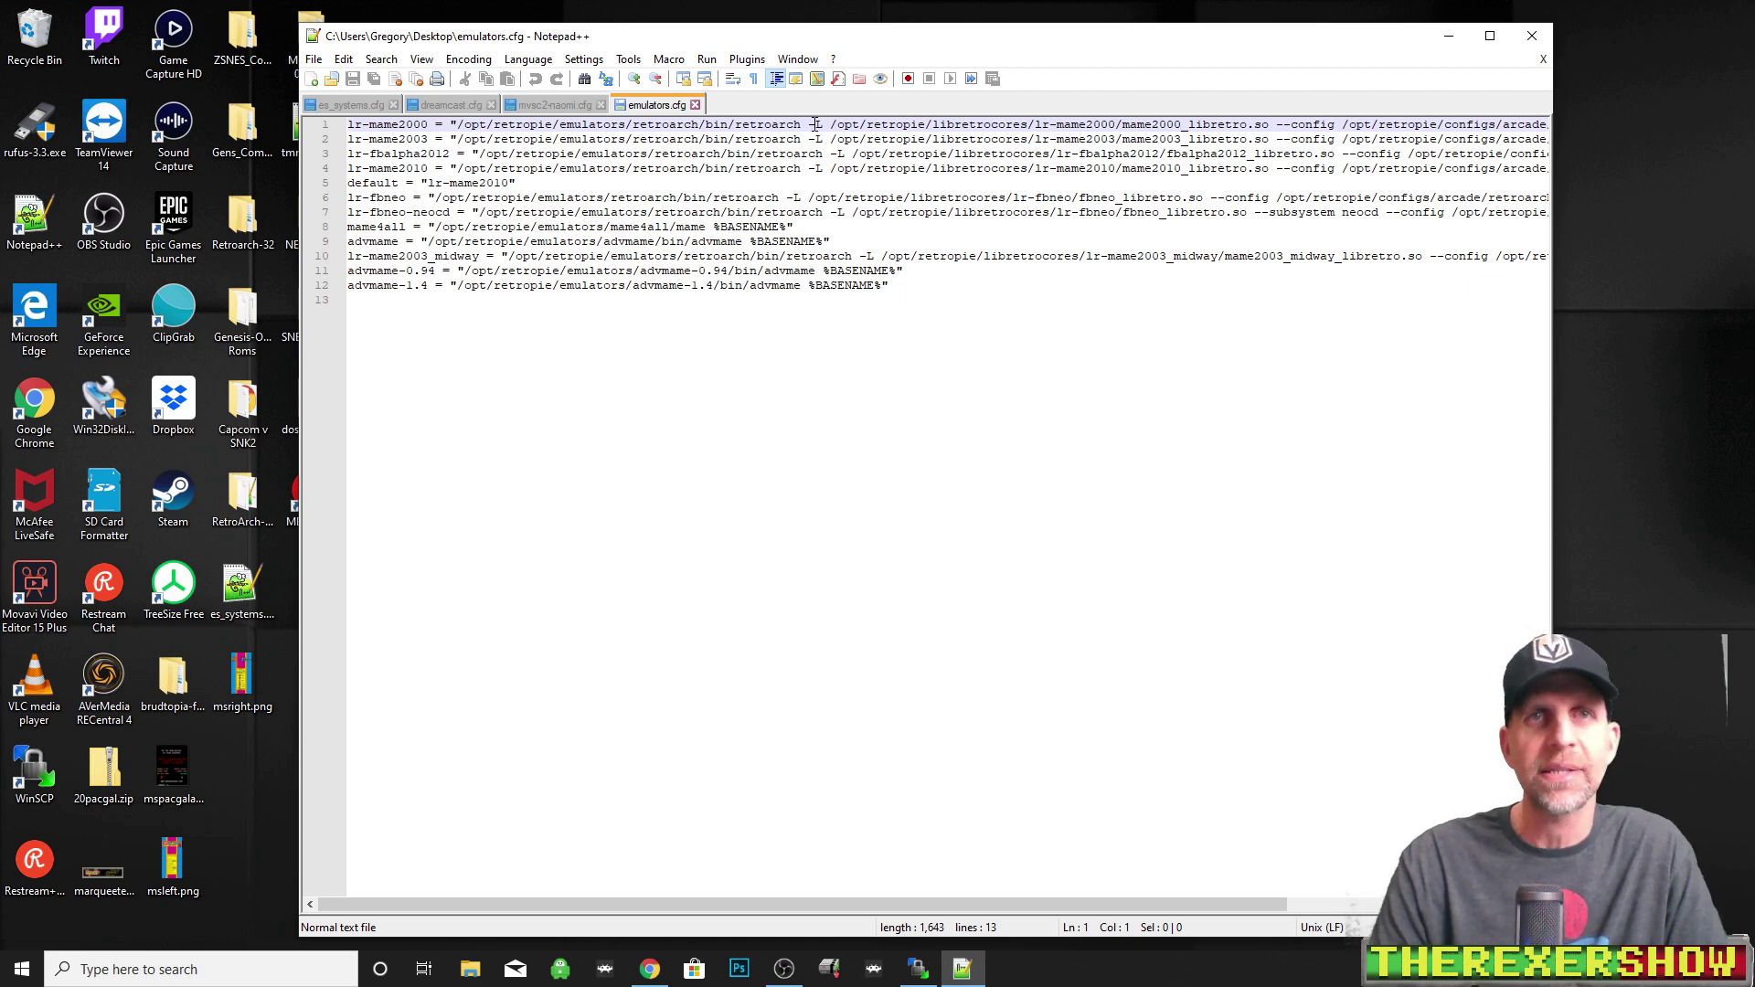
pyautogui.moveTo(864, 38); pyautogui.dragTo(887, 32)
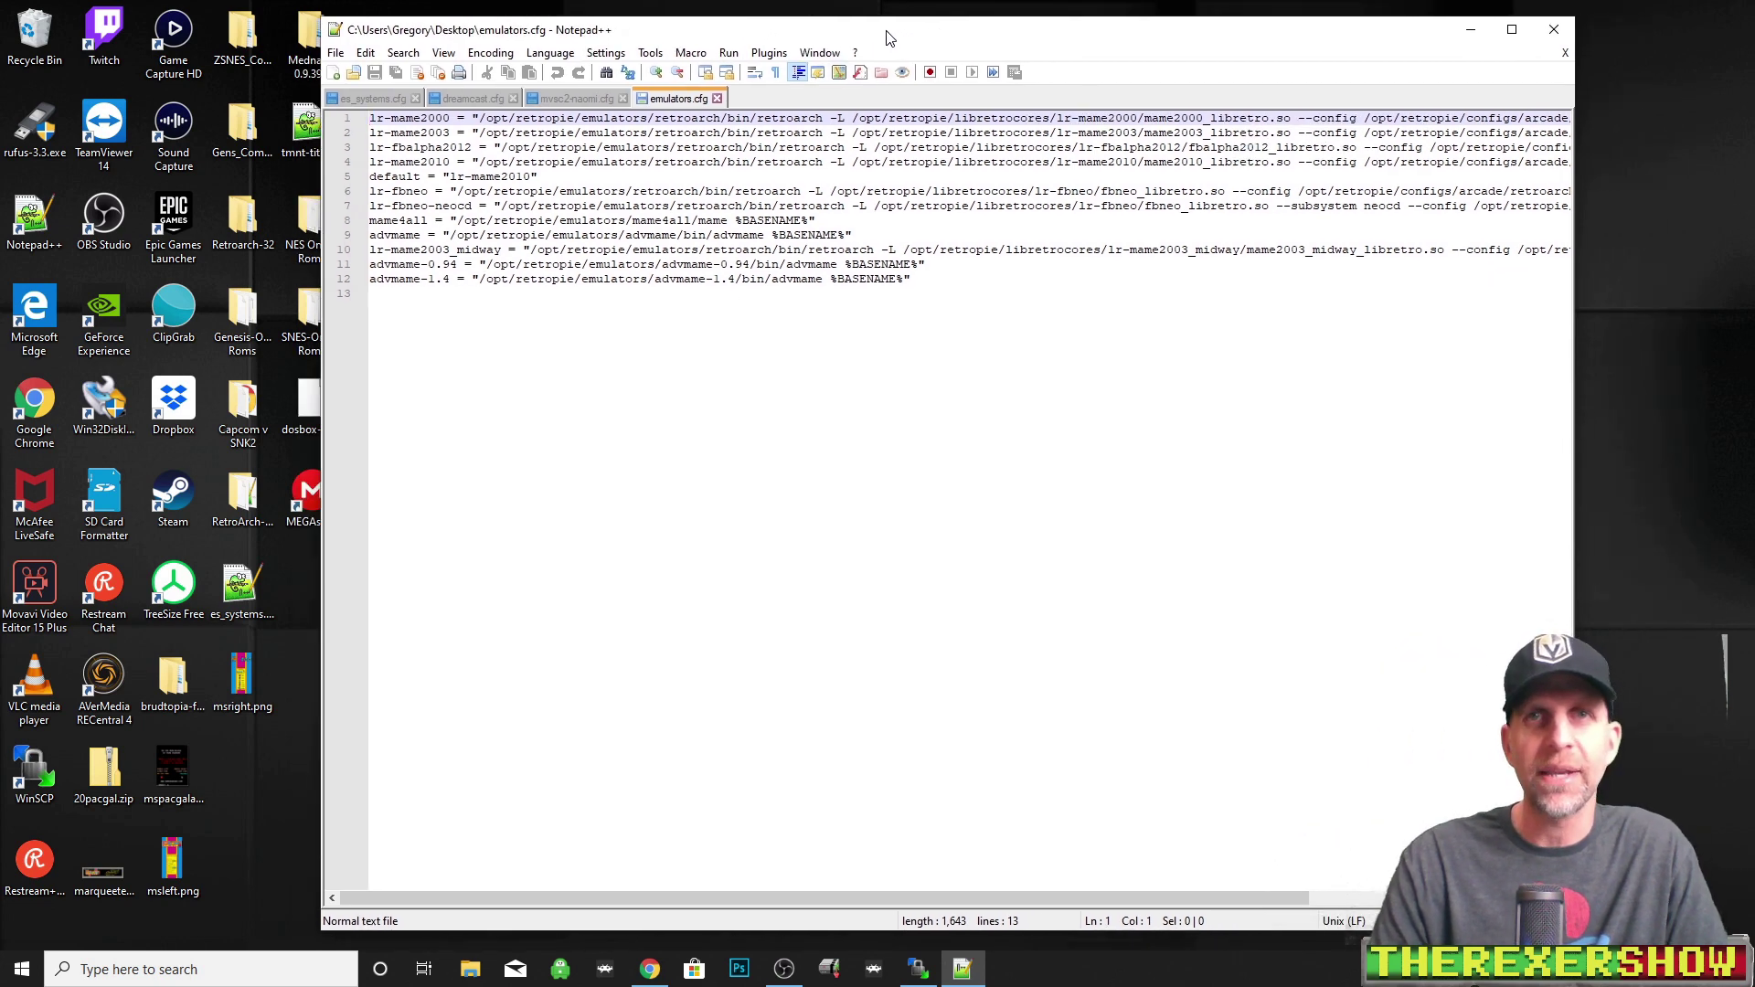
pyautogui.click(1471, 30)
# Open emulators-dc.cfg from the desktop and copy its lr-flycast and lr-reicast lines.
pyautogui.doubleClick(587, 399)
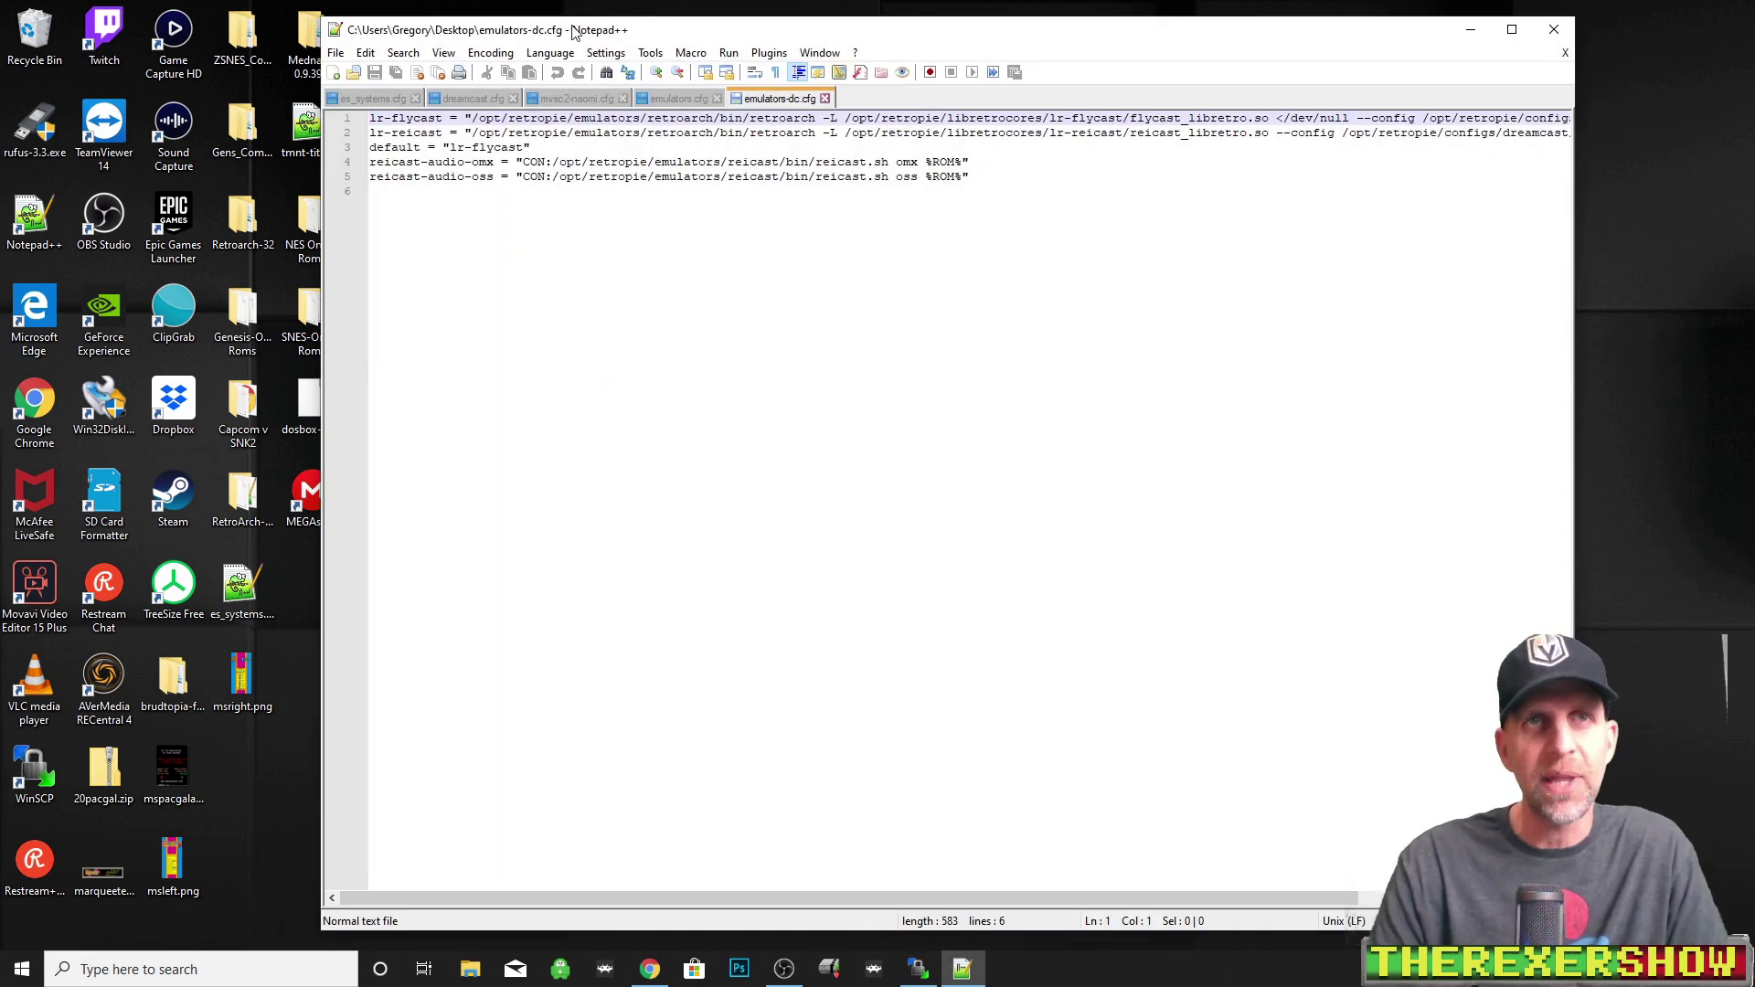
pyautogui.moveTo(371, 118); pyautogui.dragTo(1555, 133)
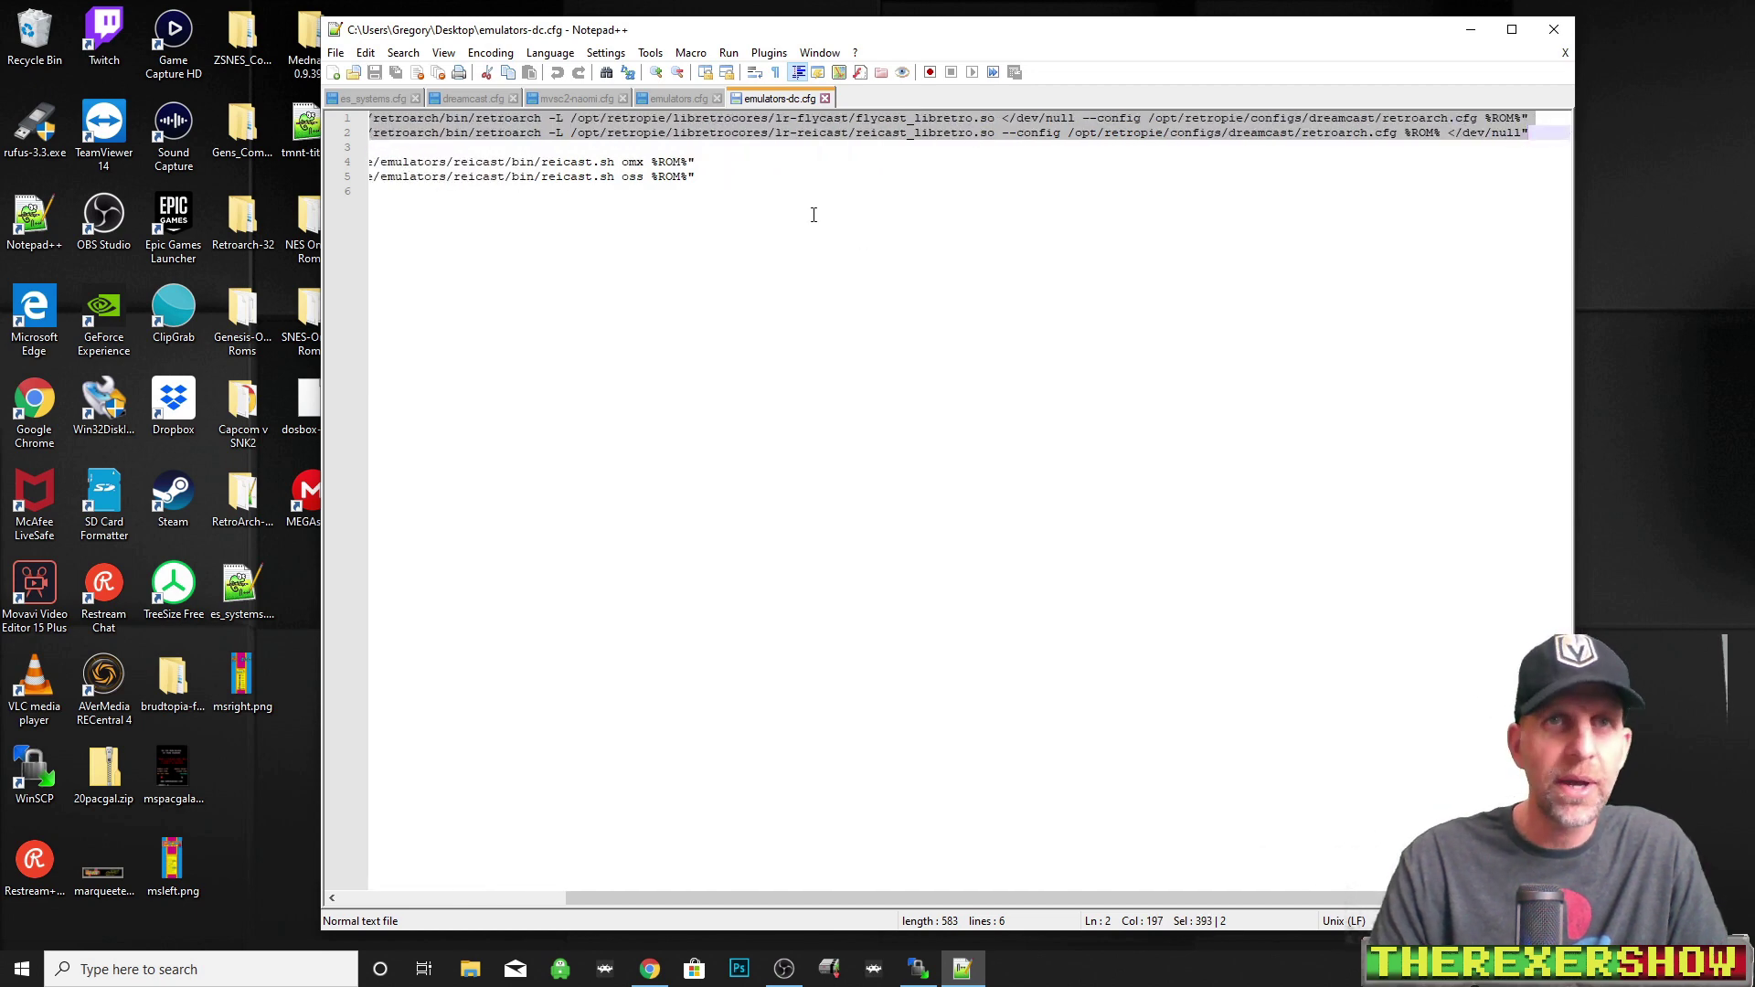
pyautogui.rightClick(703, 119)
pyautogui.click(750, 150)
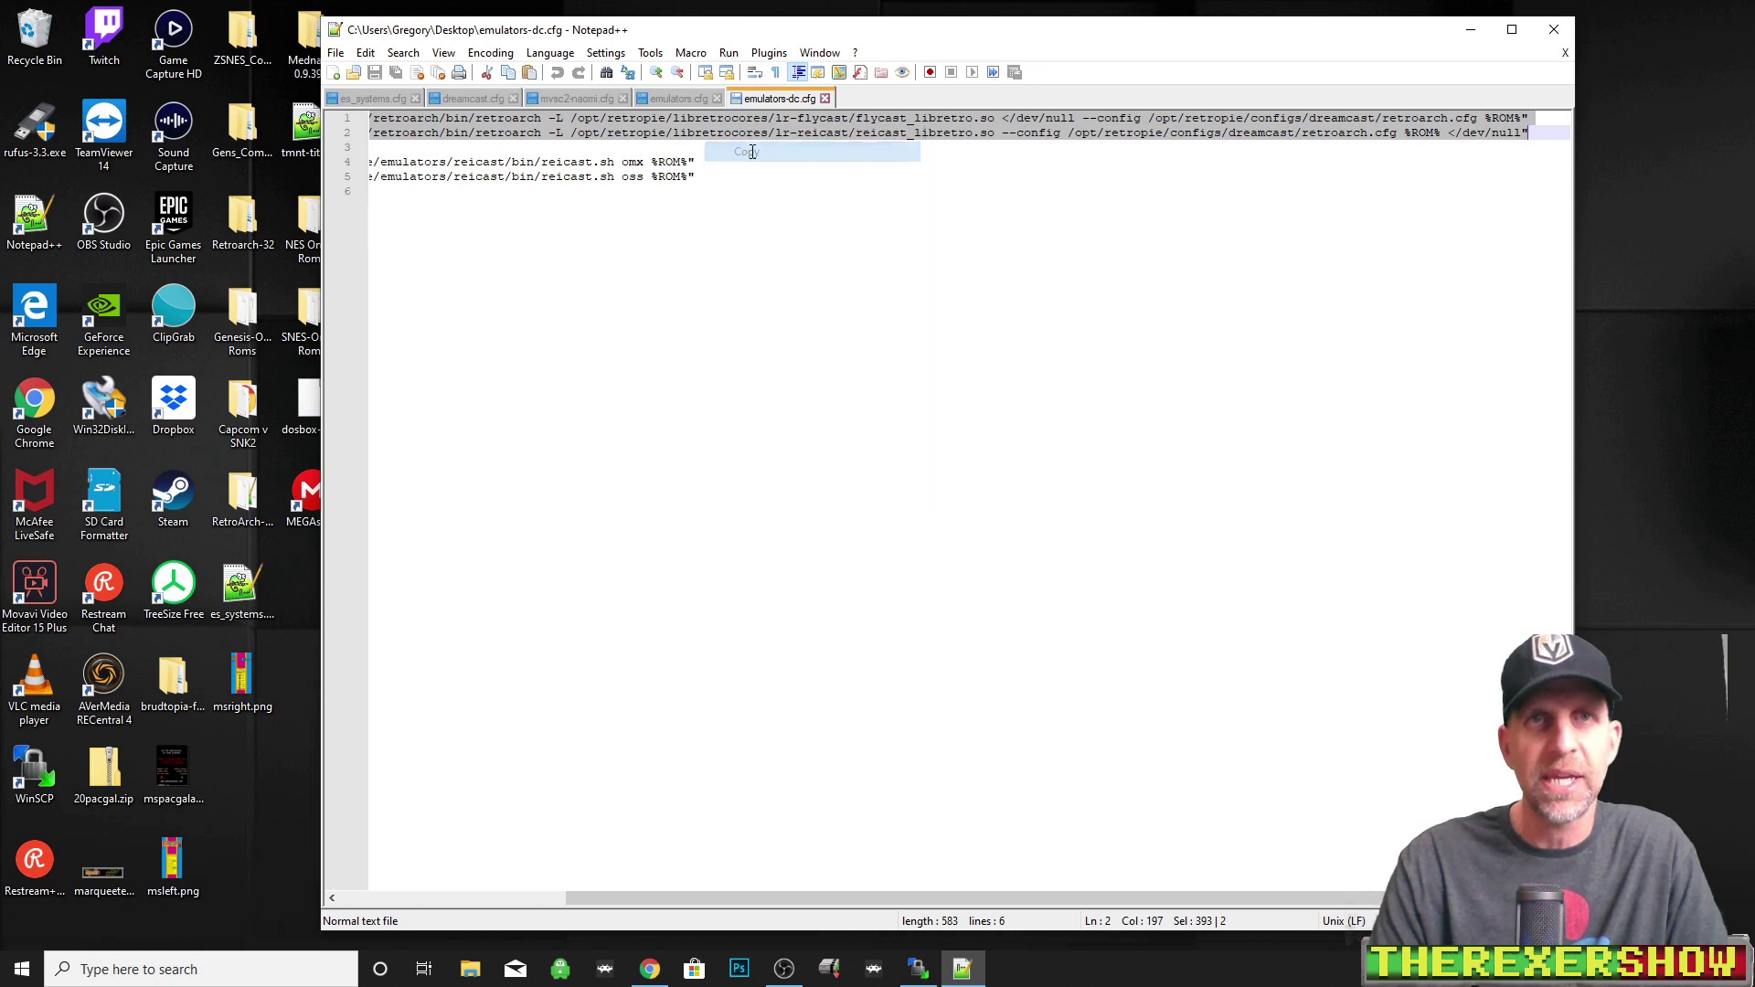
# Paste the copied lr-flycast and lr-reicast lines below the advmame-1.4 entry in emulators.cfg and save the file.
pyautogui.click(673, 98)
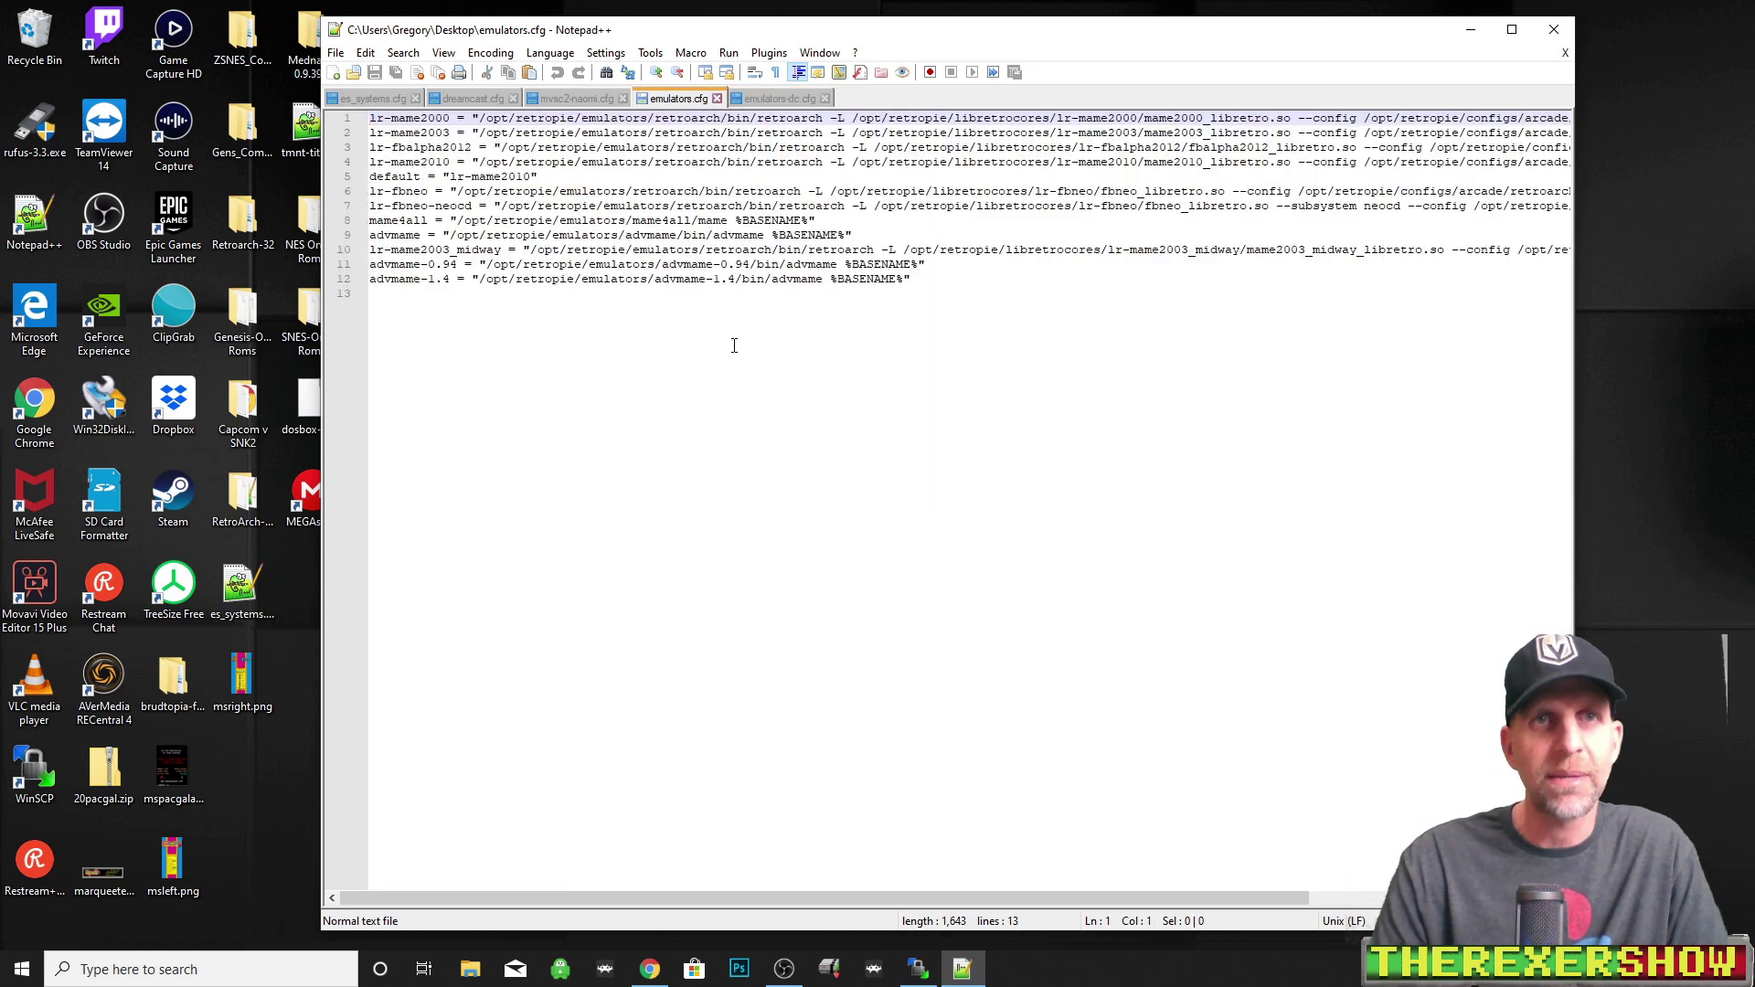
pyautogui.click(928, 277)
pyautogui.press('Return')
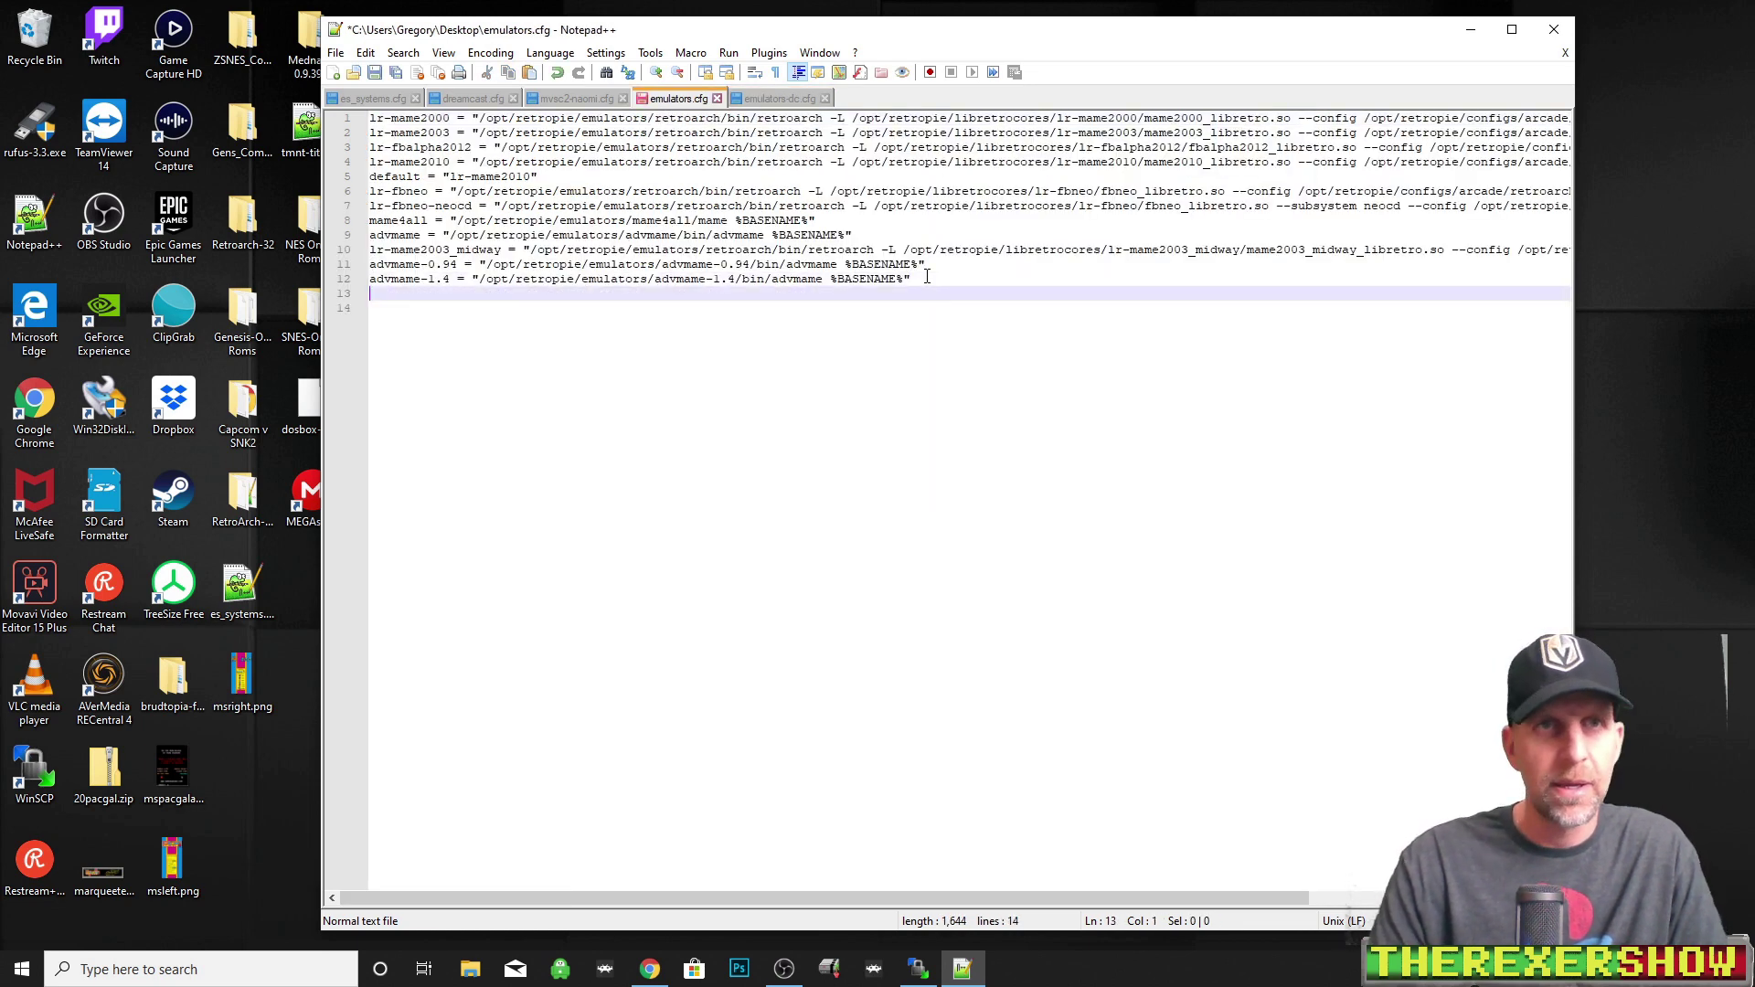
pyautogui.rightClick(379, 291)
pyautogui.click(414, 343)
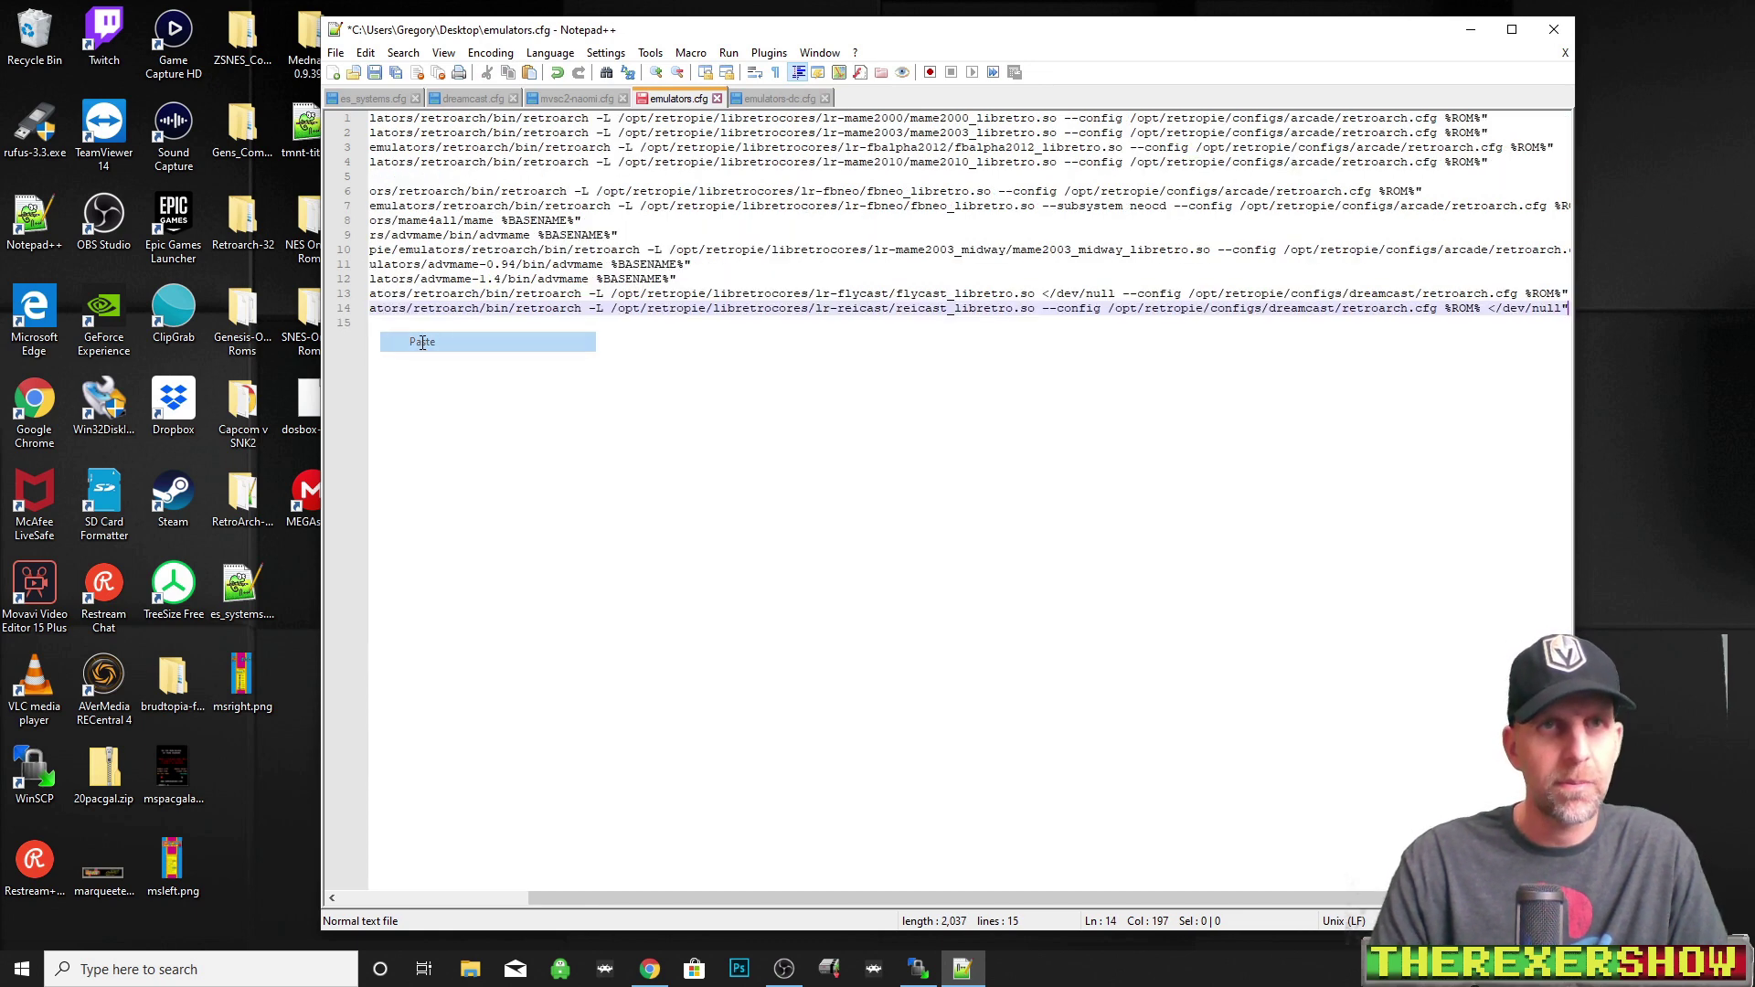
pyautogui.press('Return')
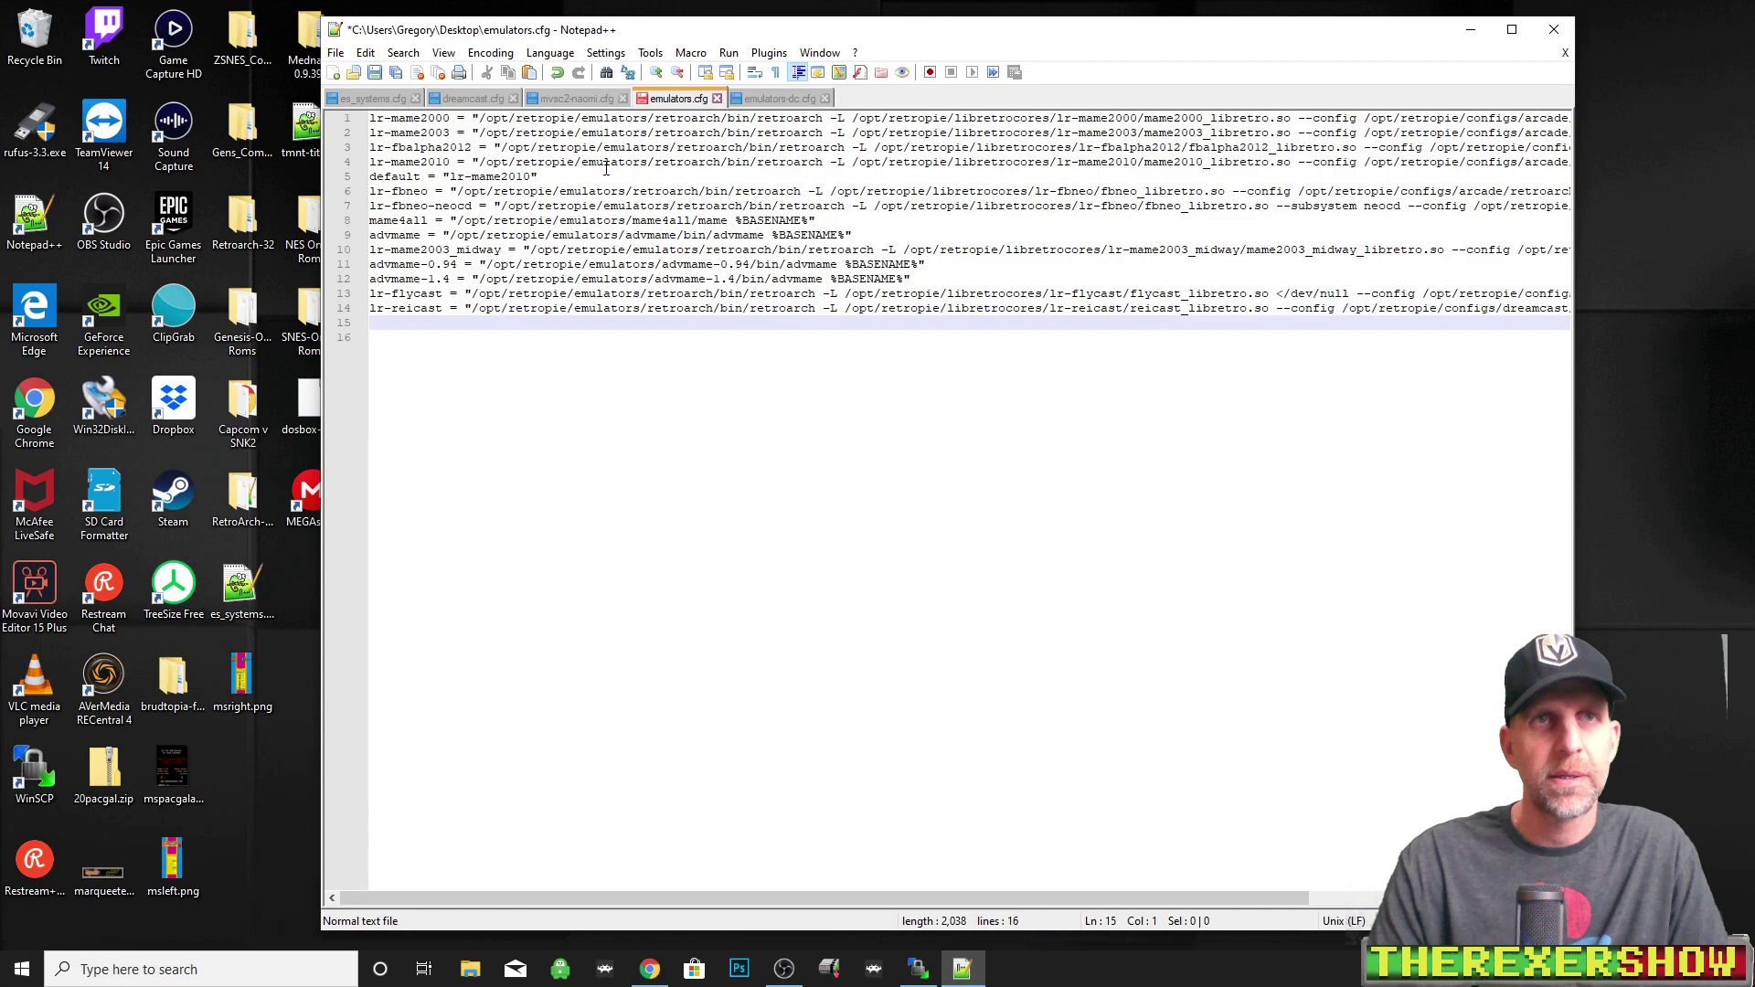
pyautogui.click(375, 78)
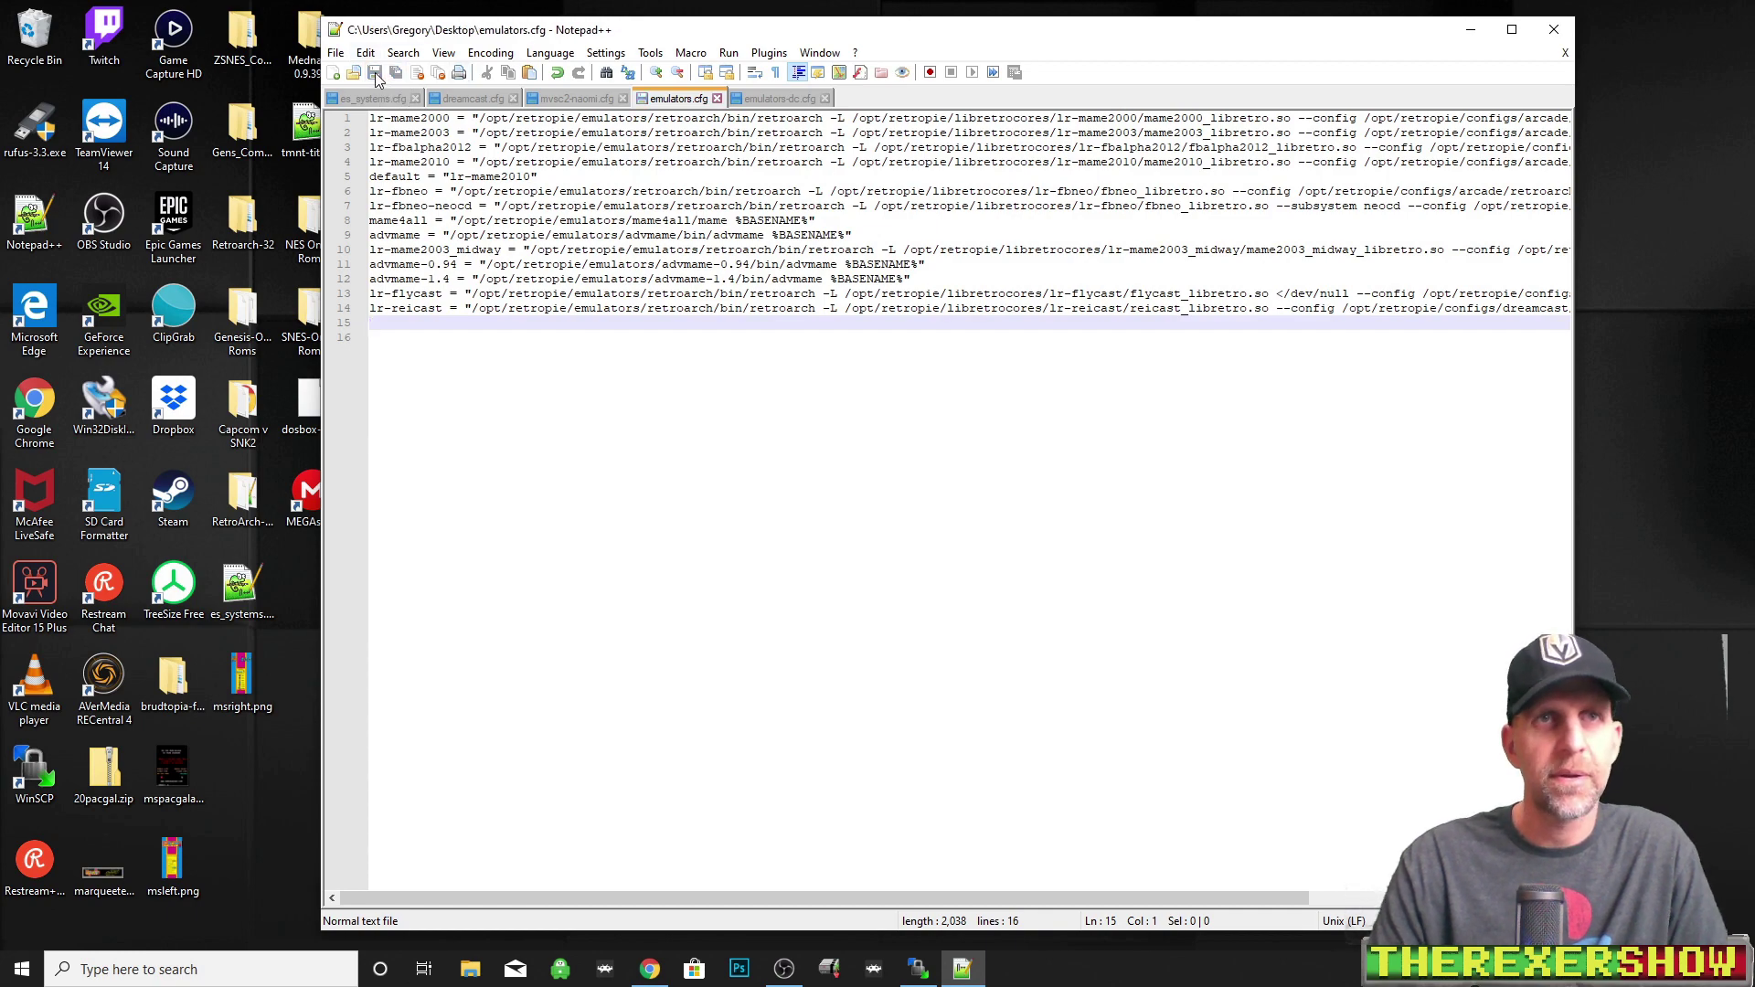
pyautogui.click(1555, 29)
# Switch to WinSCP and upload emulators.cfg from the local Desktop folder to /opt/retropie/configs/arcade, overwriting the remote file.
pyautogui.click(919, 967)
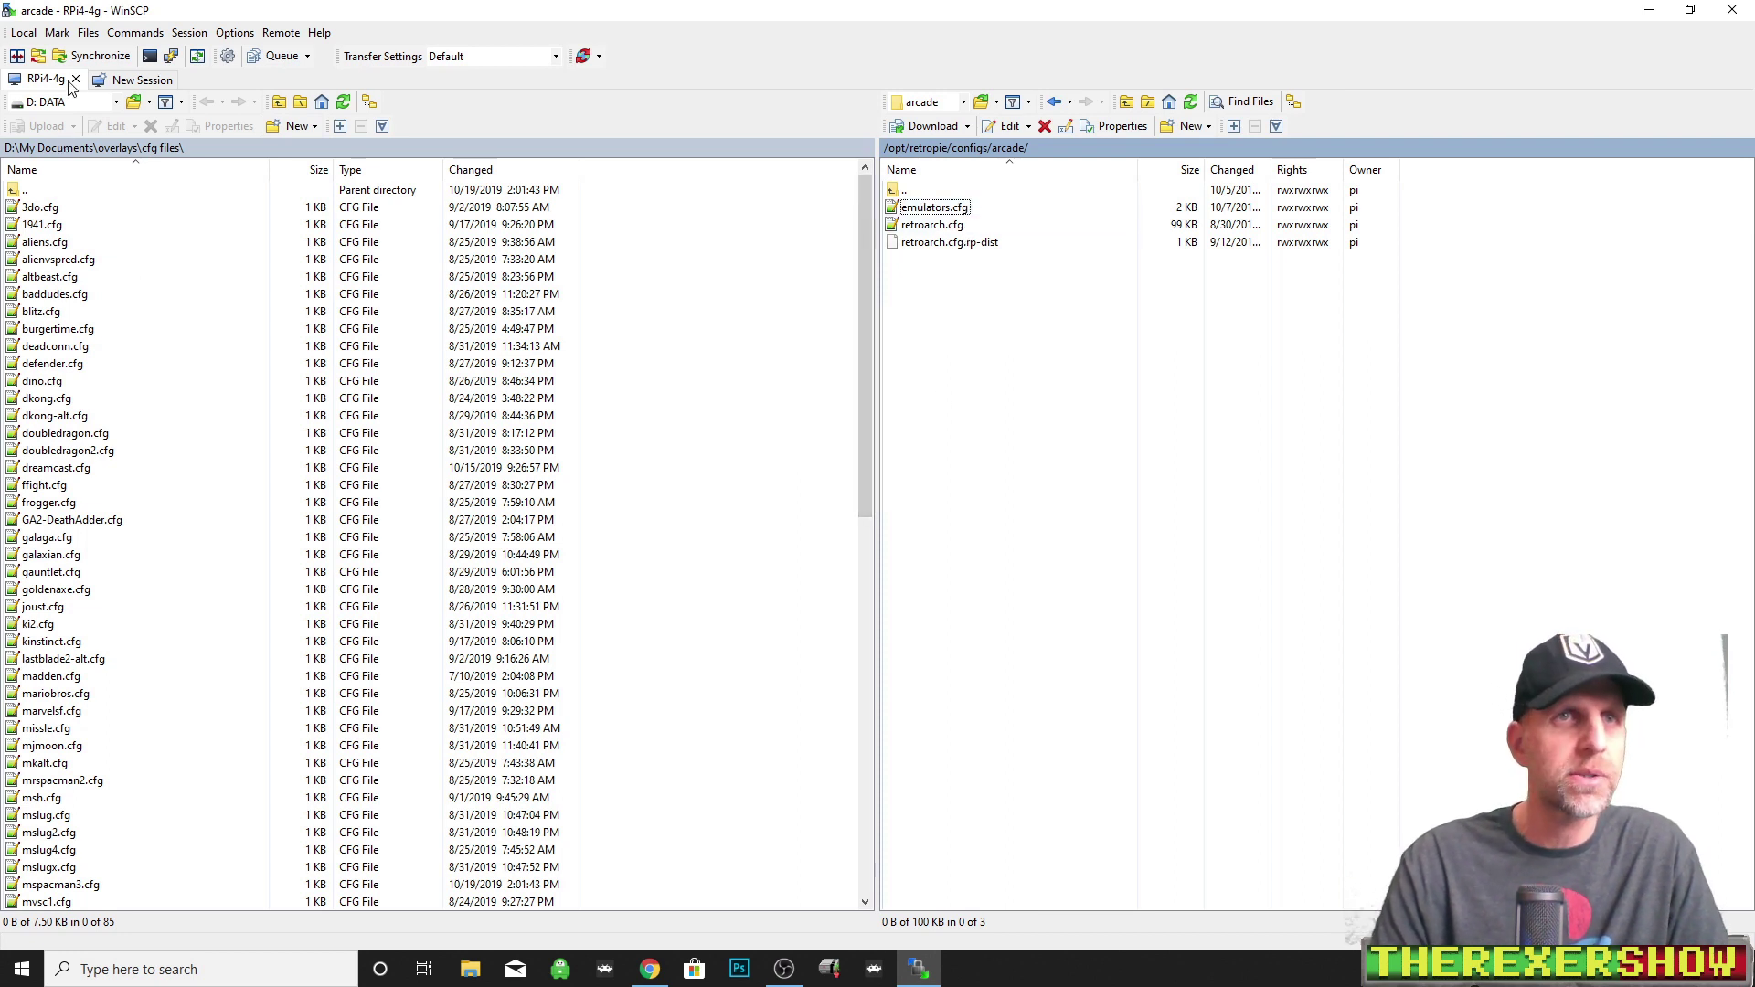
pyautogui.click(116, 101)
pyautogui.click(64, 139)
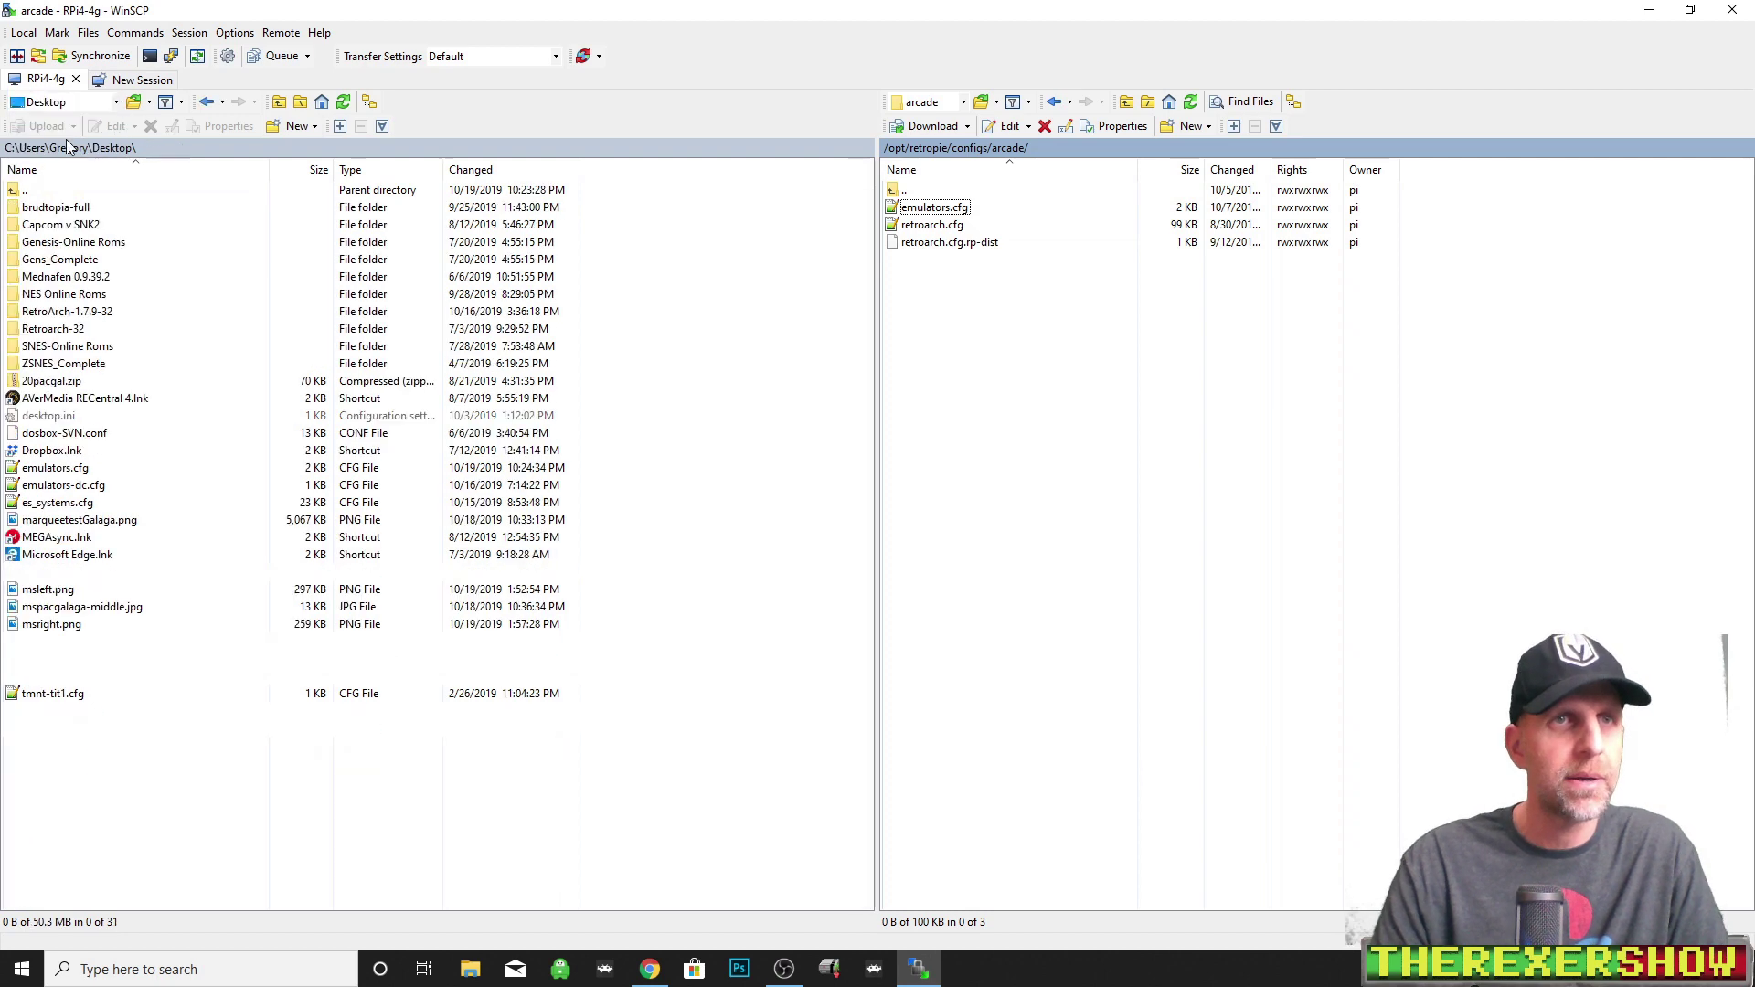
pyautogui.moveTo(39, 473); pyautogui.dragTo(976, 363)
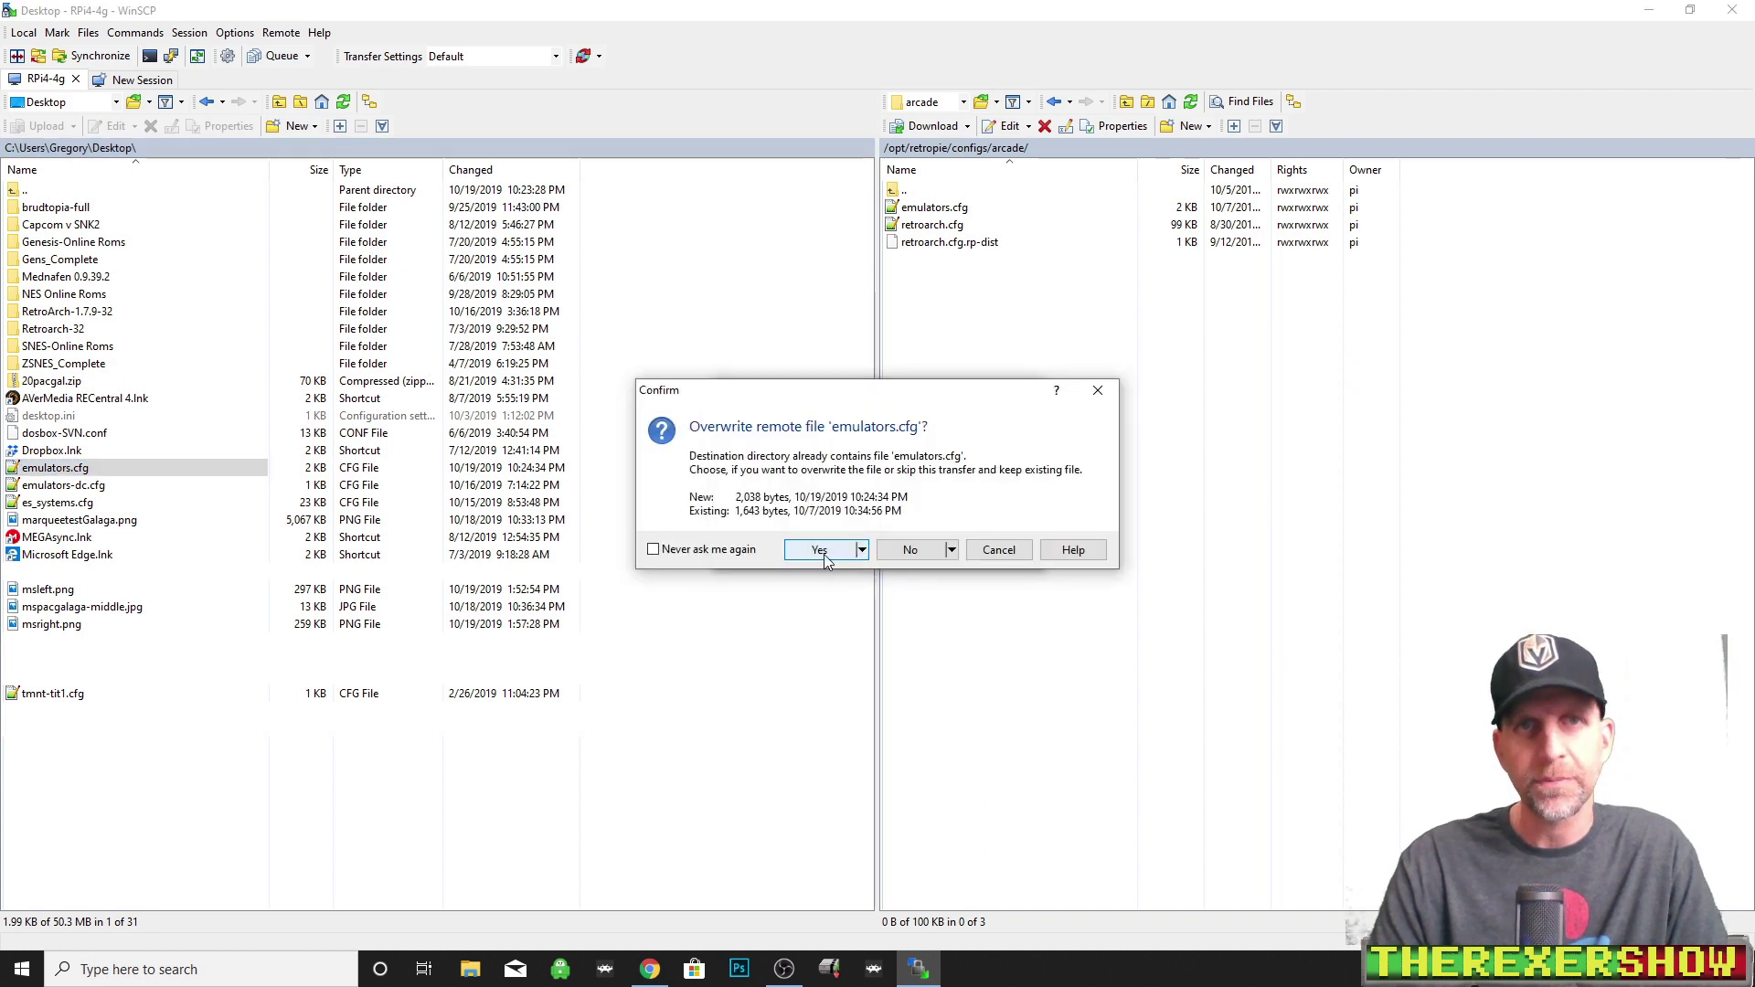
pyautogui.click(821, 551)
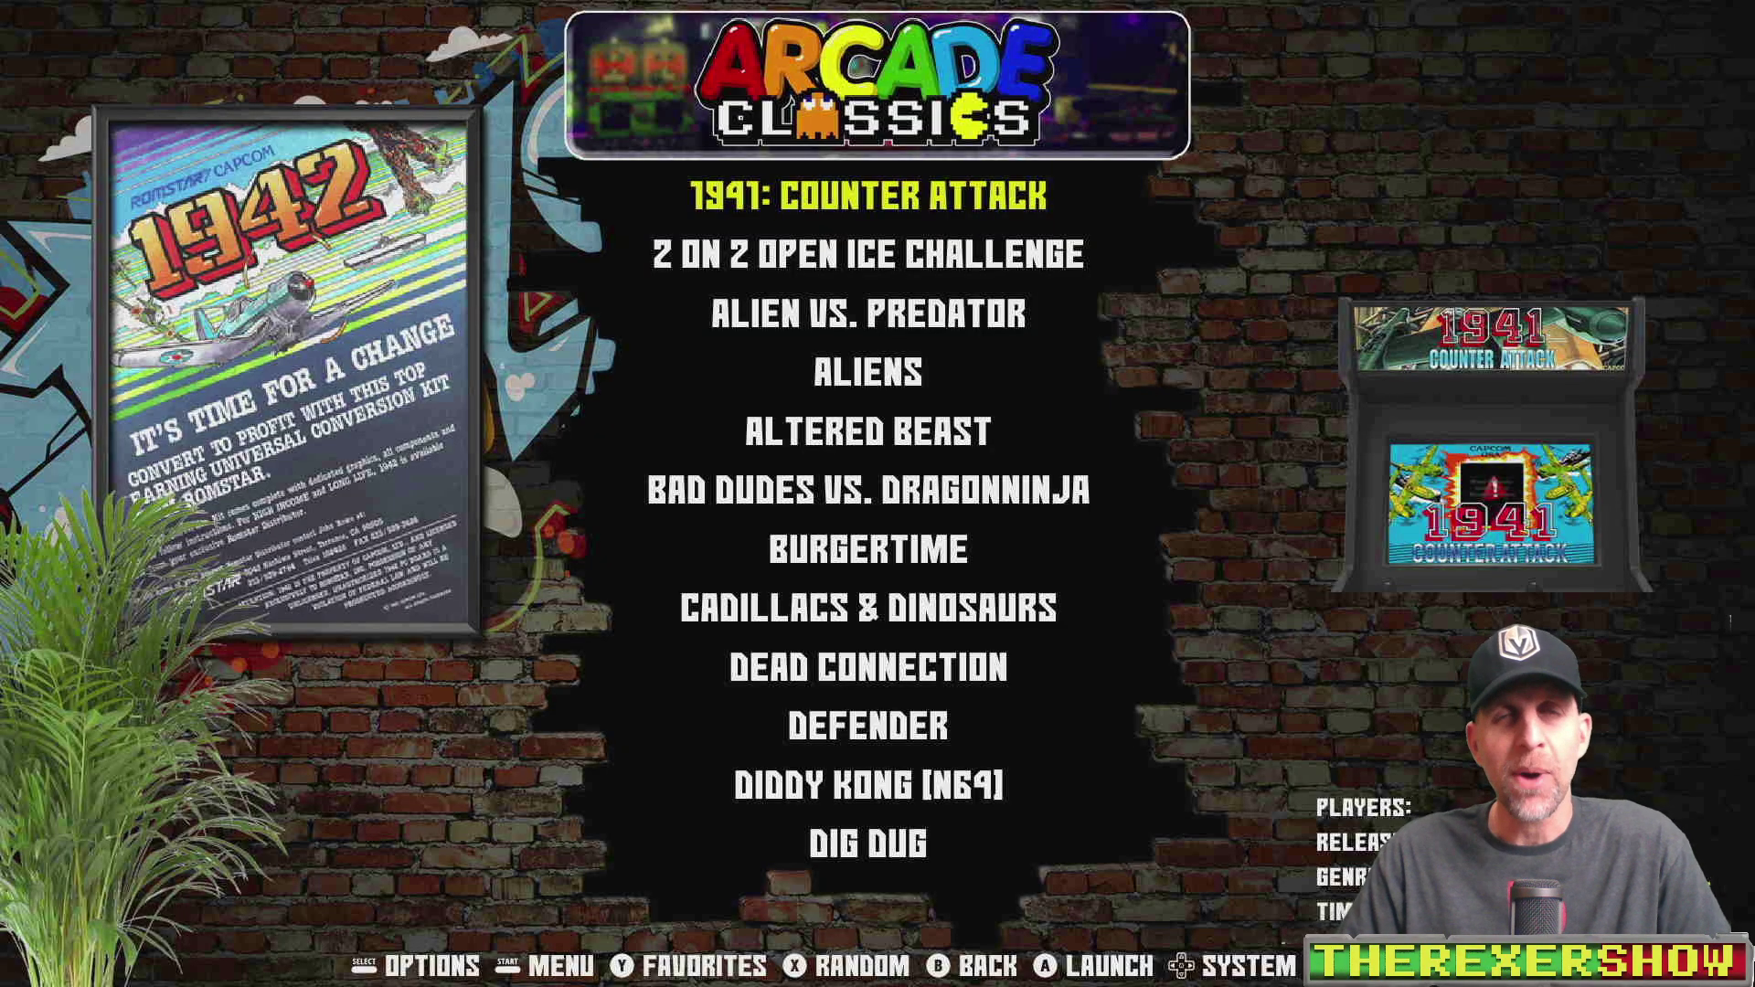
# Select Marvel vs. Capcom 2 New Age of Heroes in EmulationStation's Arcade Classics game list.
pyautogui.press('Down')
pyautogui.press('Down')
pyautogui.press('Down')
pyautogui.press('Down')
pyautogui.press('Down')
pyautogui.press('Down')
pyautogui.press('Down')
pyautogui.press('Down')
pyautogui.press('Down')
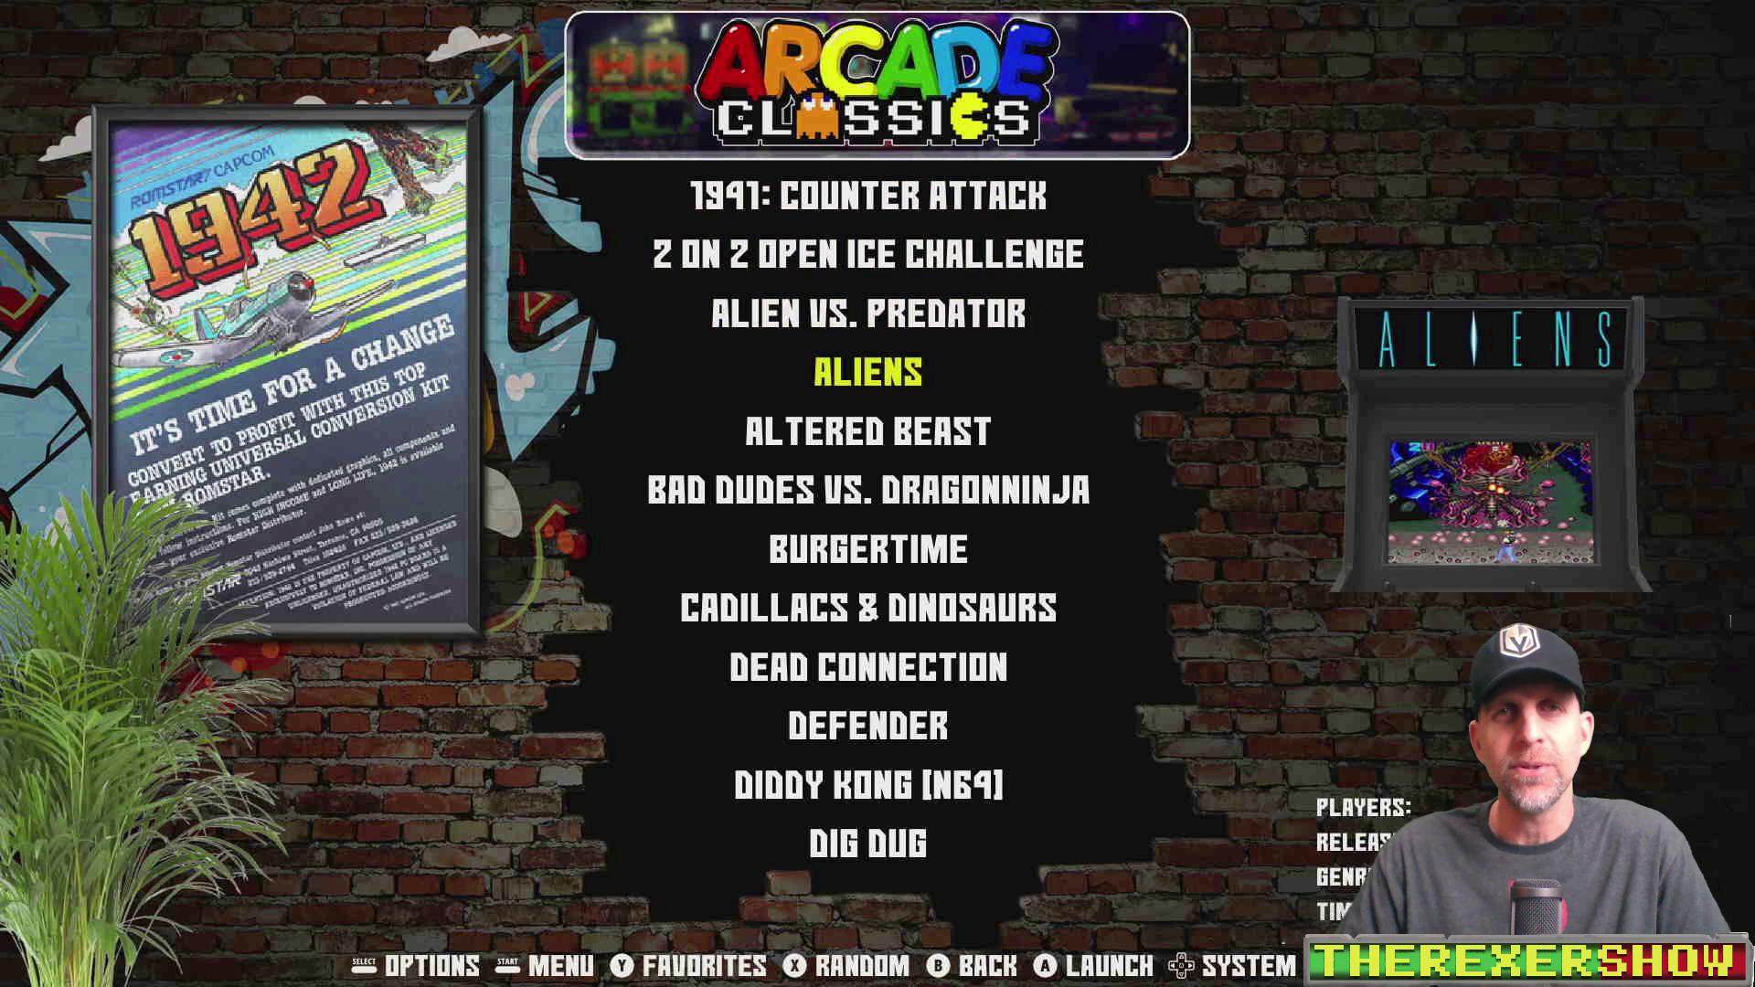
pyautogui.press('Down')
pyautogui.press('Down')
pyautogui.press('Down')
pyautogui.press('Down')
pyautogui.press('Down')
pyautogui.press('Down')
pyautogui.press('Down')
pyautogui.press('Down')
pyautogui.press('Down')
pyautogui.press('Down')
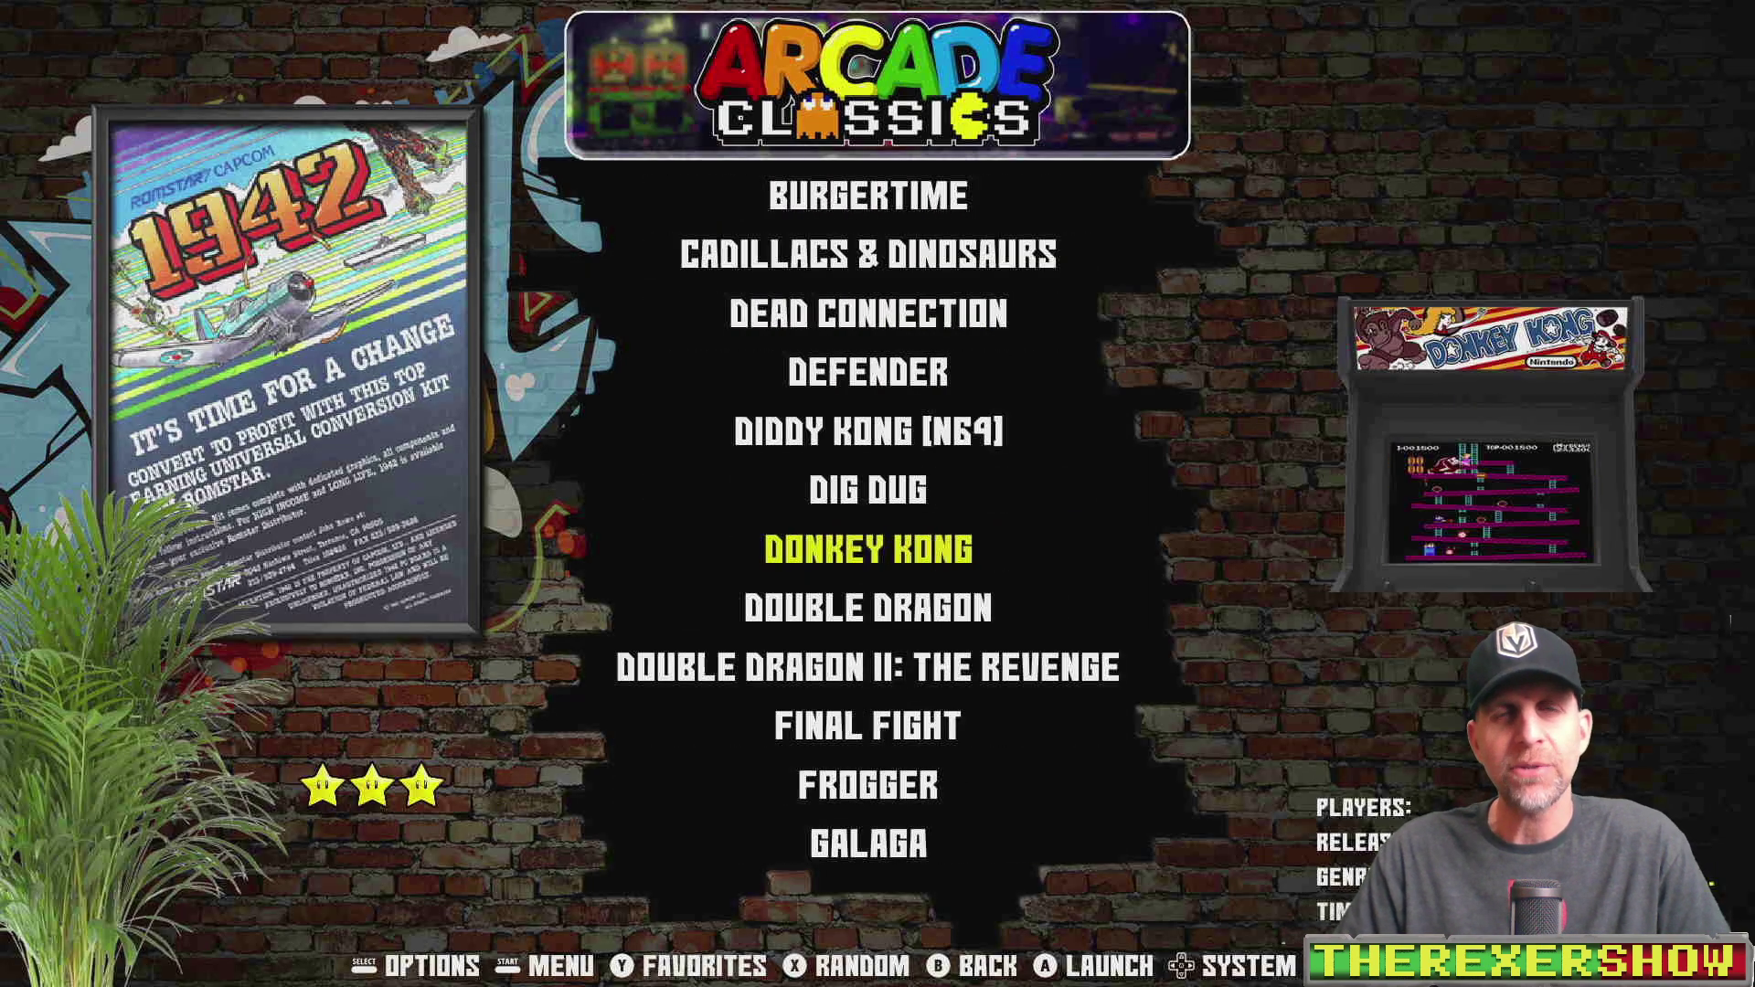
pyautogui.press('Down')
pyautogui.press('Down')
pyautogui.press('Down')
pyautogui.press('Down')
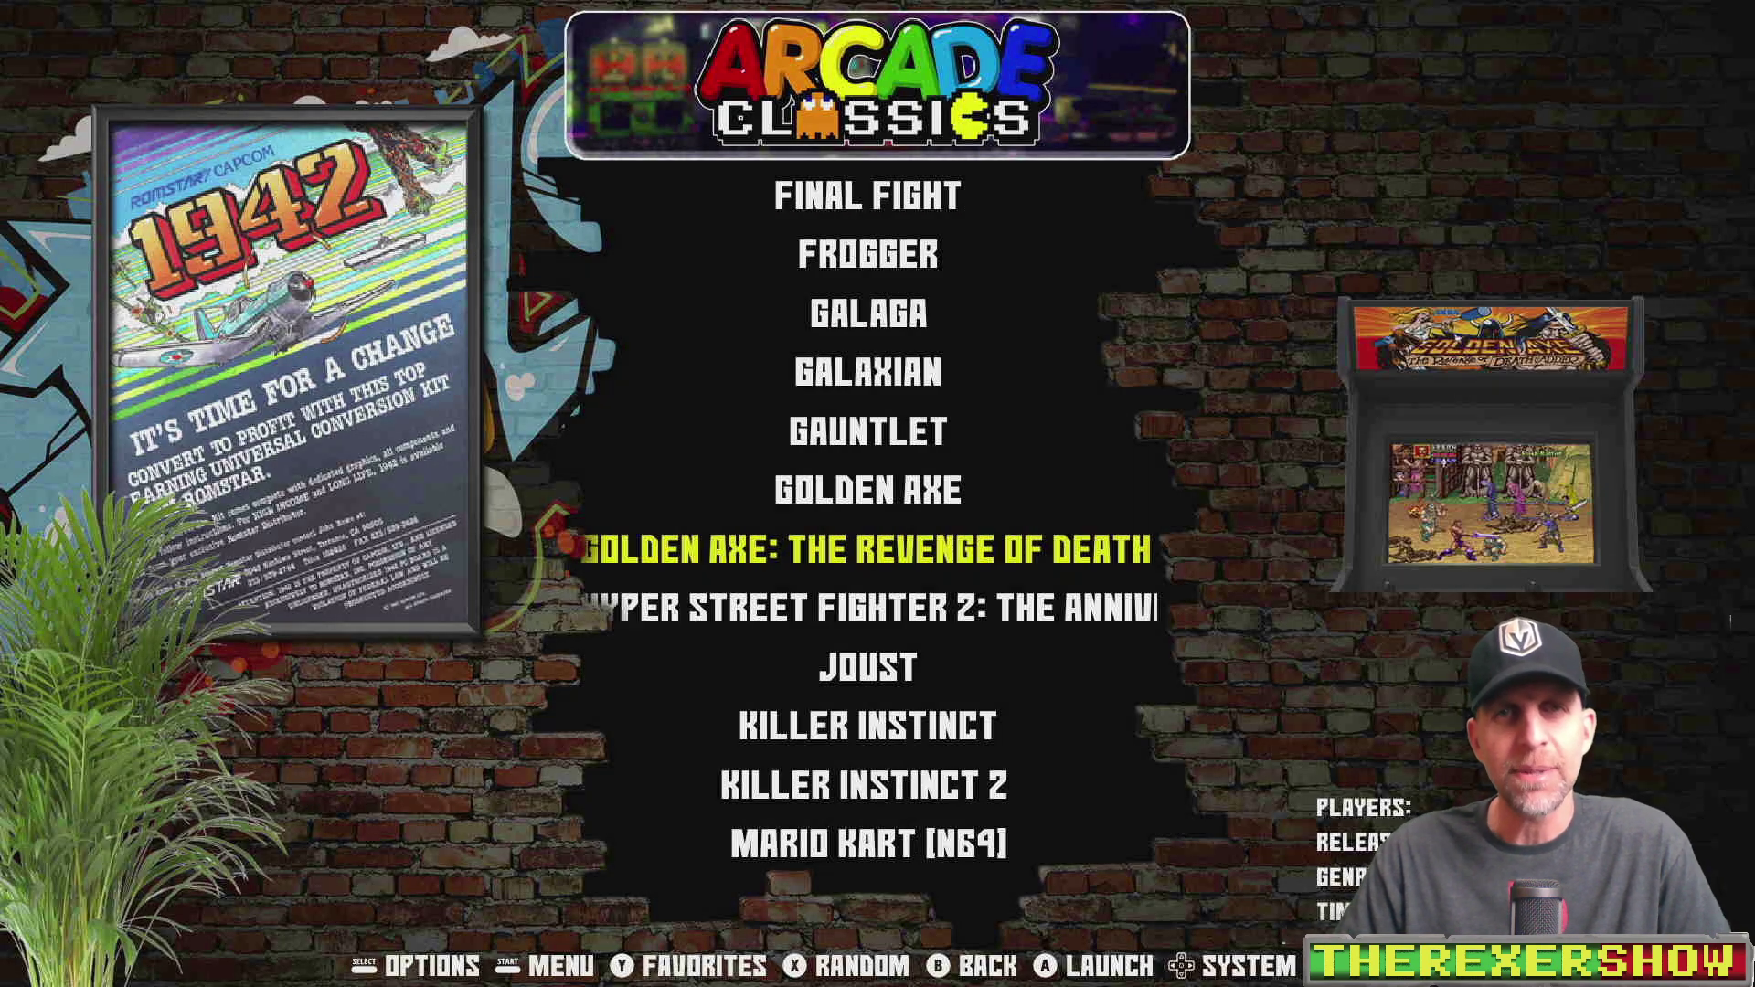
pyautogui.press('Down')
pyautogui.press('Down')
pyautogui.press('Down')
pyautogui.press('Down')
pyautogui.press('Down')
pyautogui.press('Down')
pyautogui.press('Down')
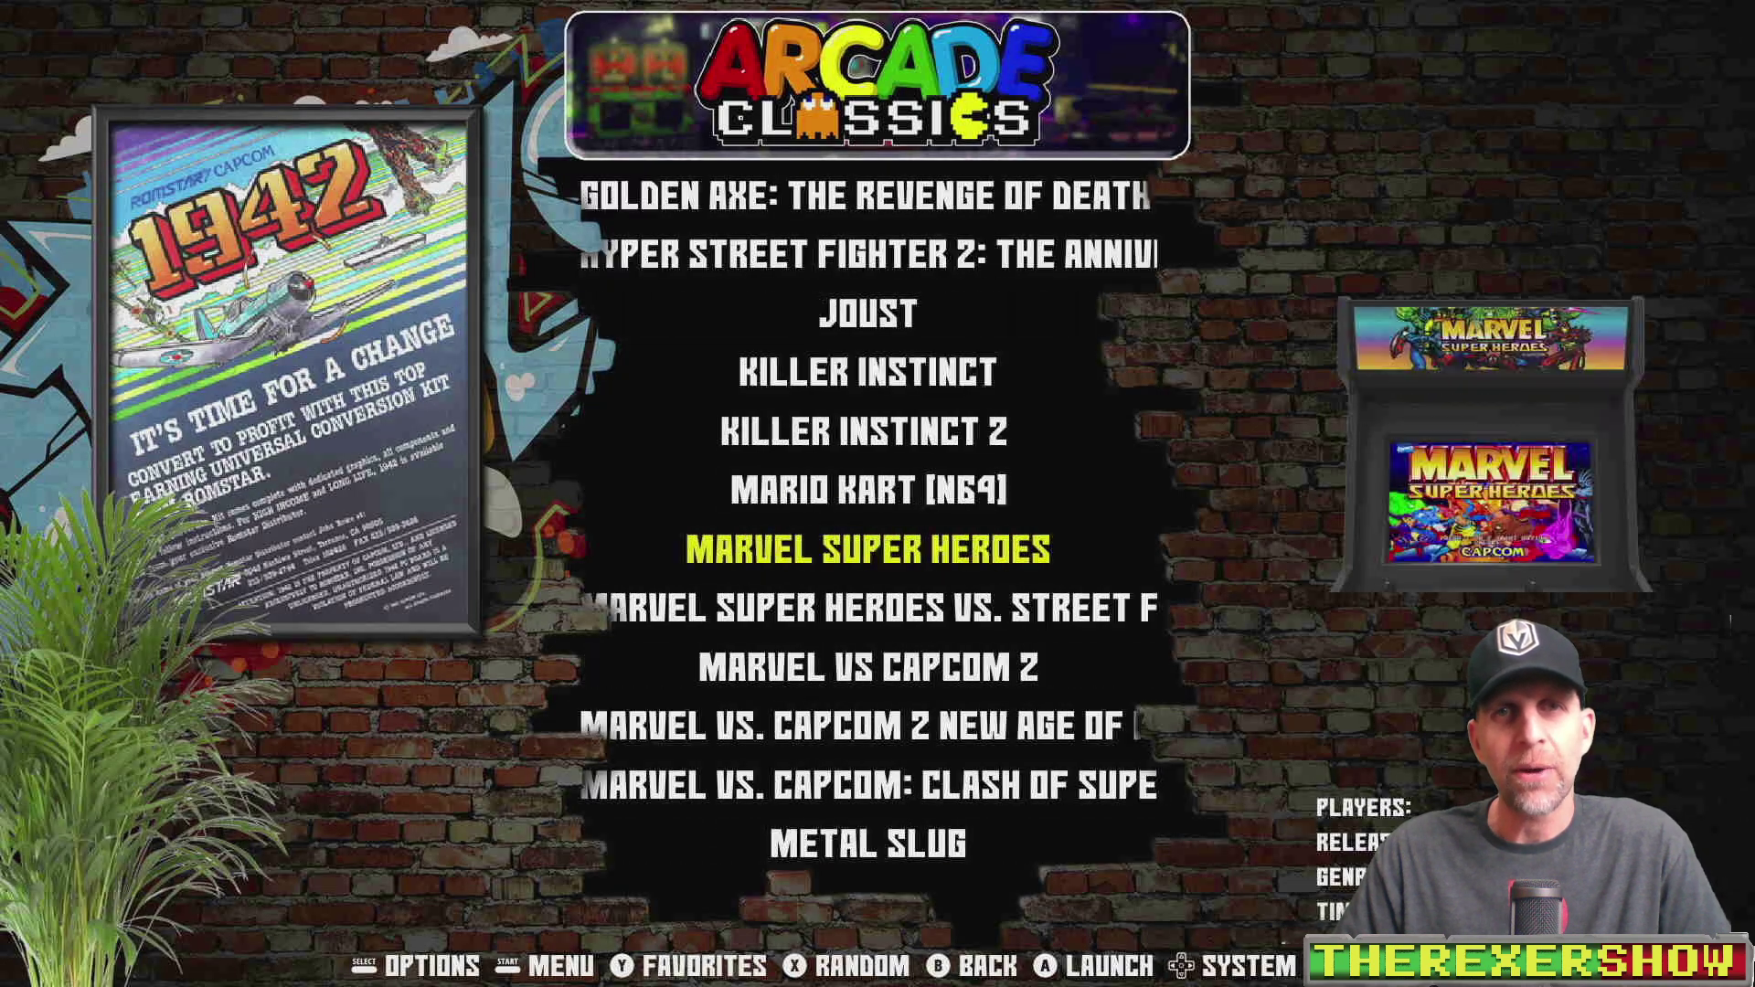
pyautogui.press('Up')
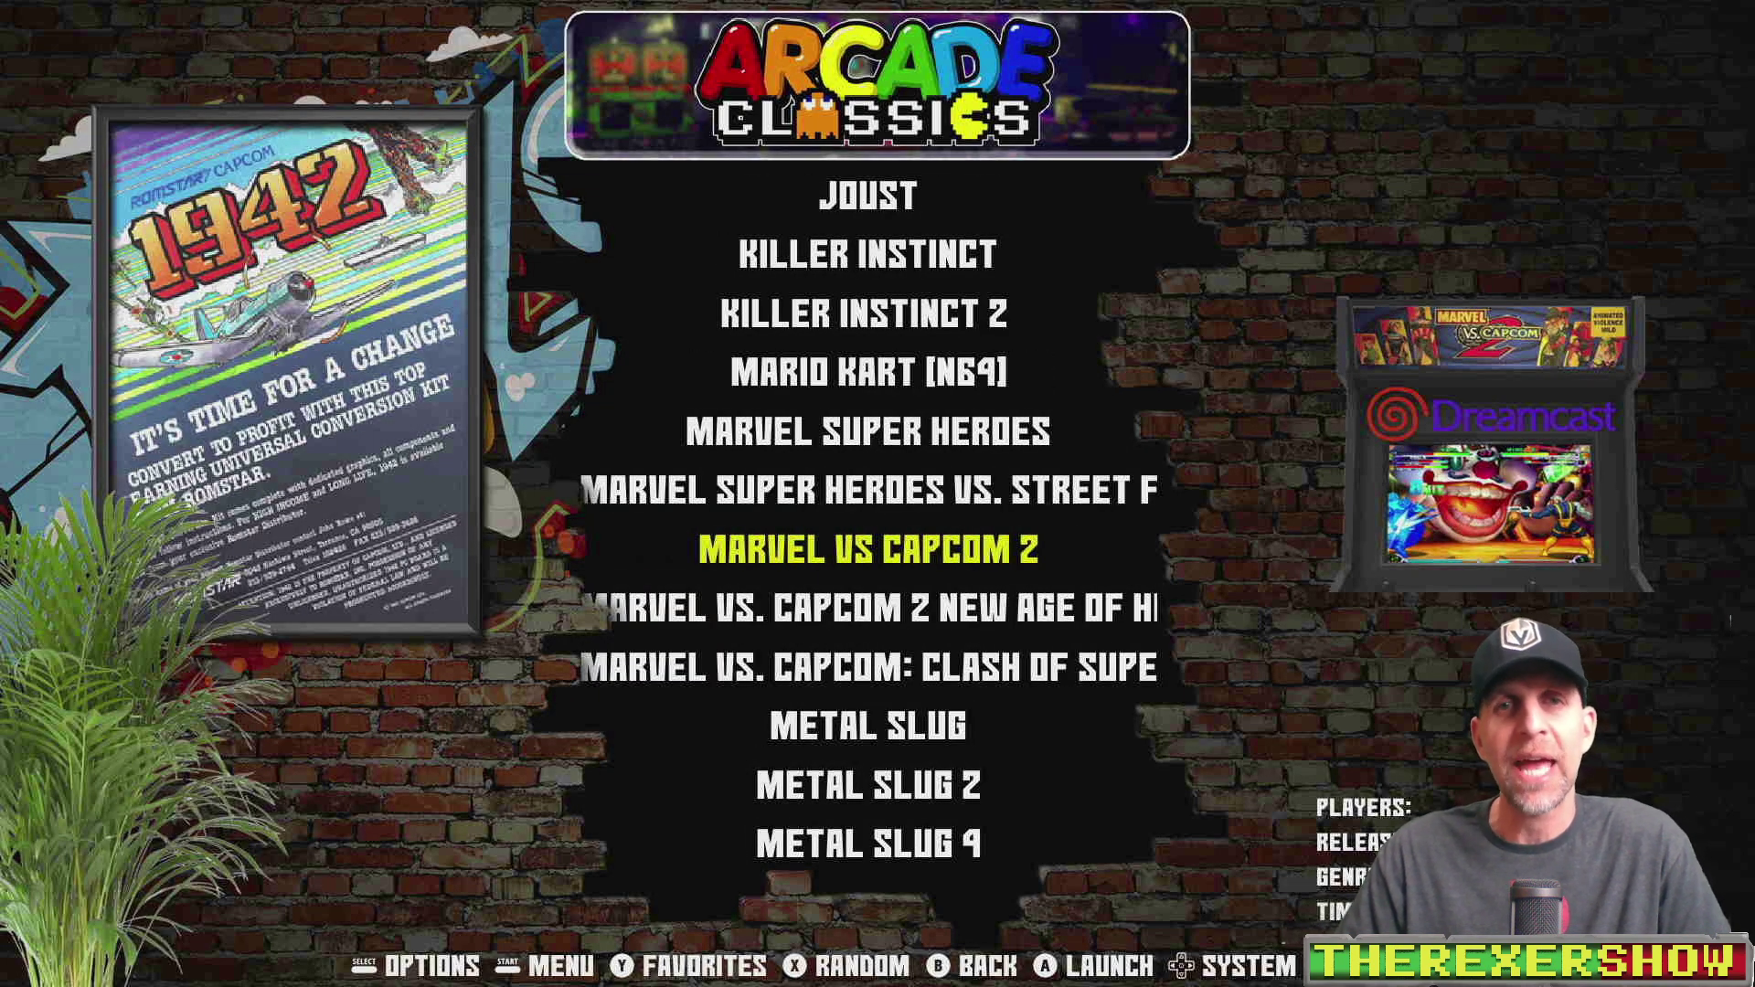
pyautogui.press('Down')
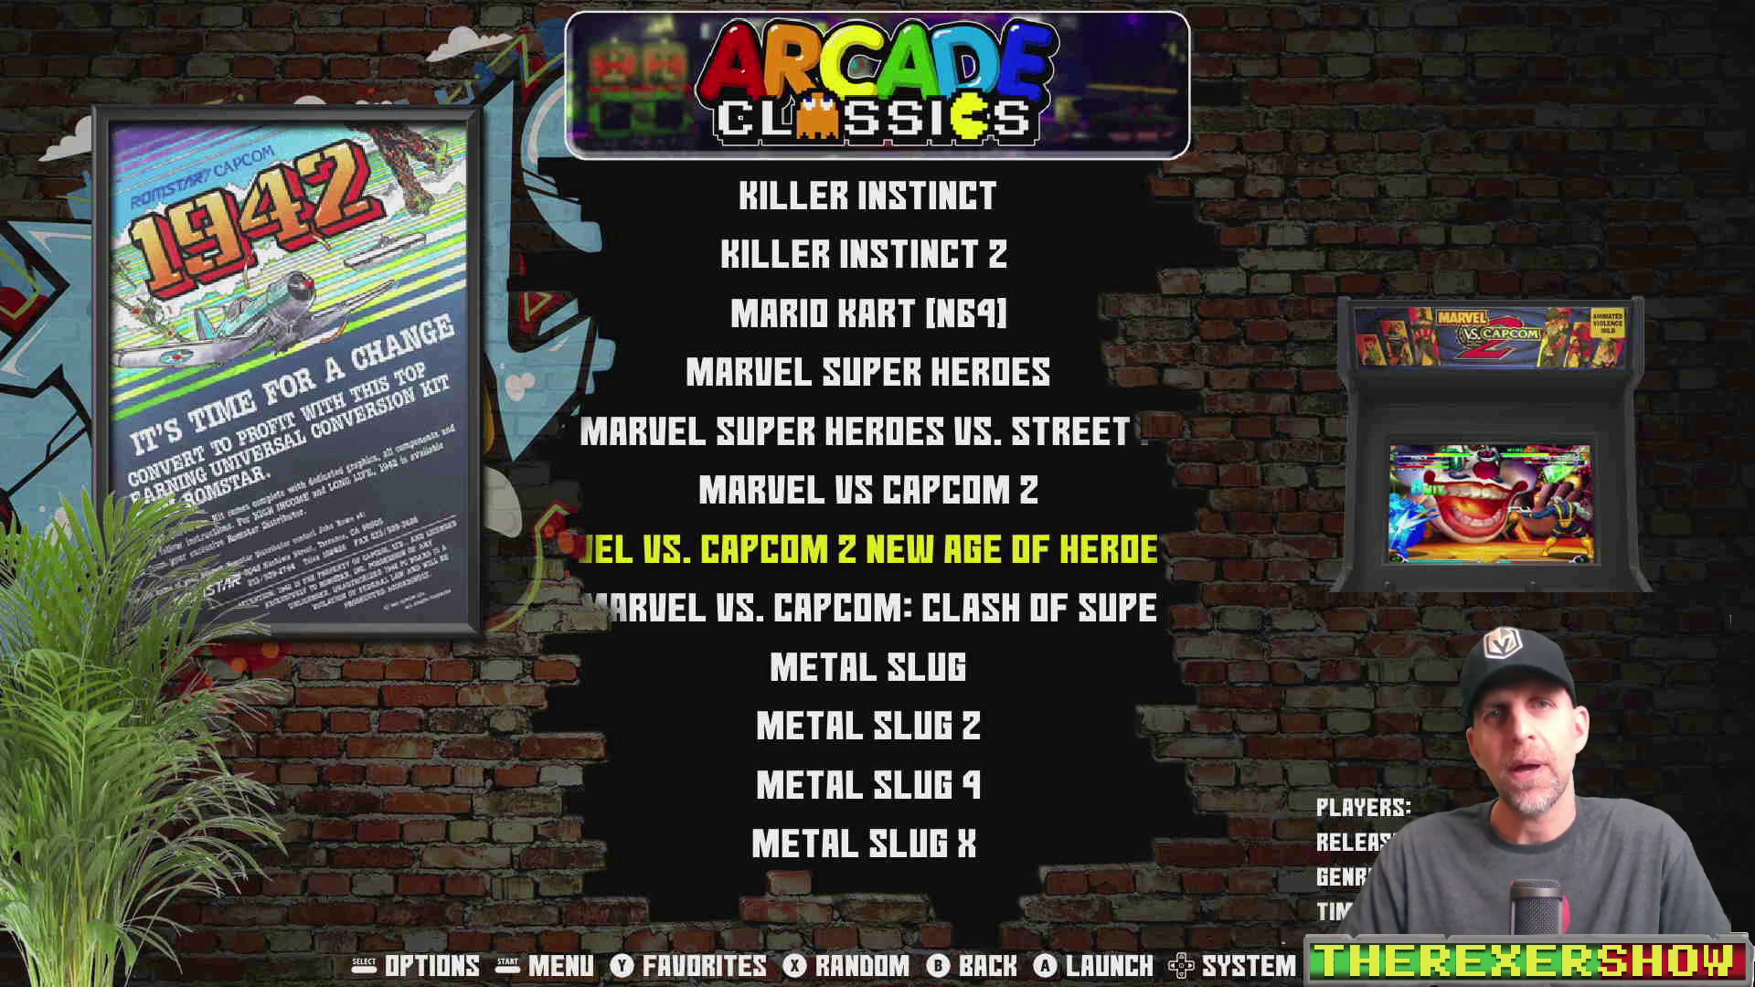
pyautogui.press('Up')
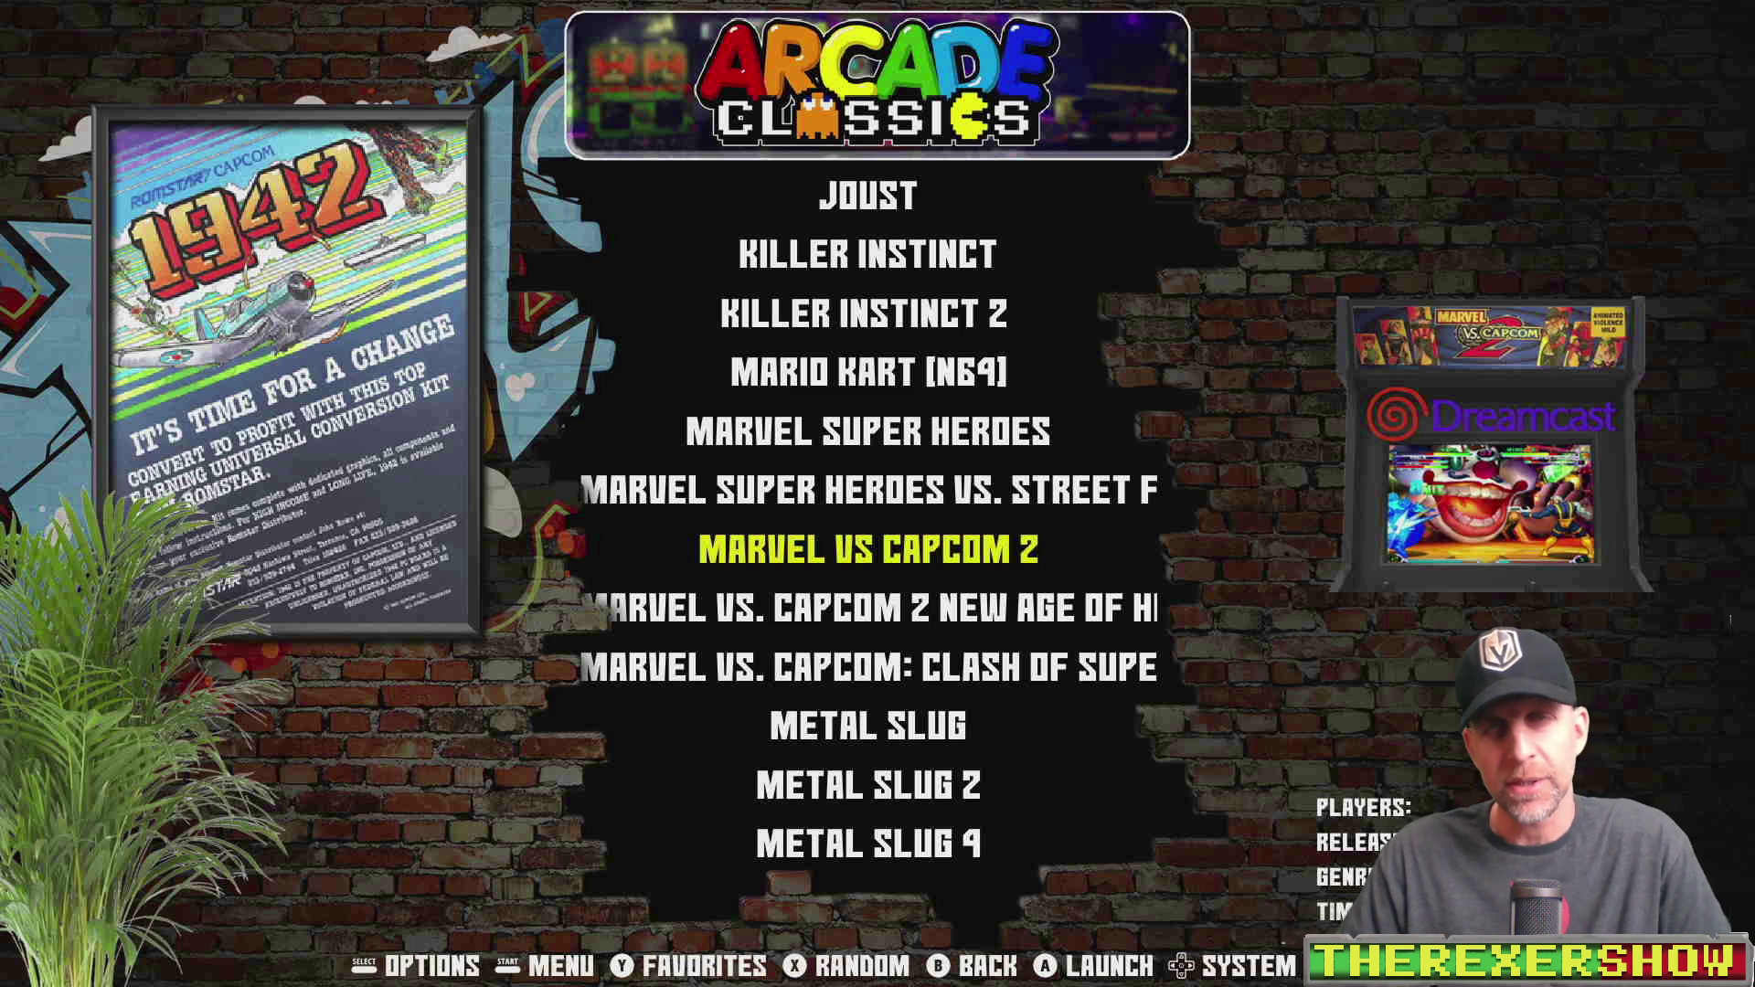
pyautogui.press('Down')
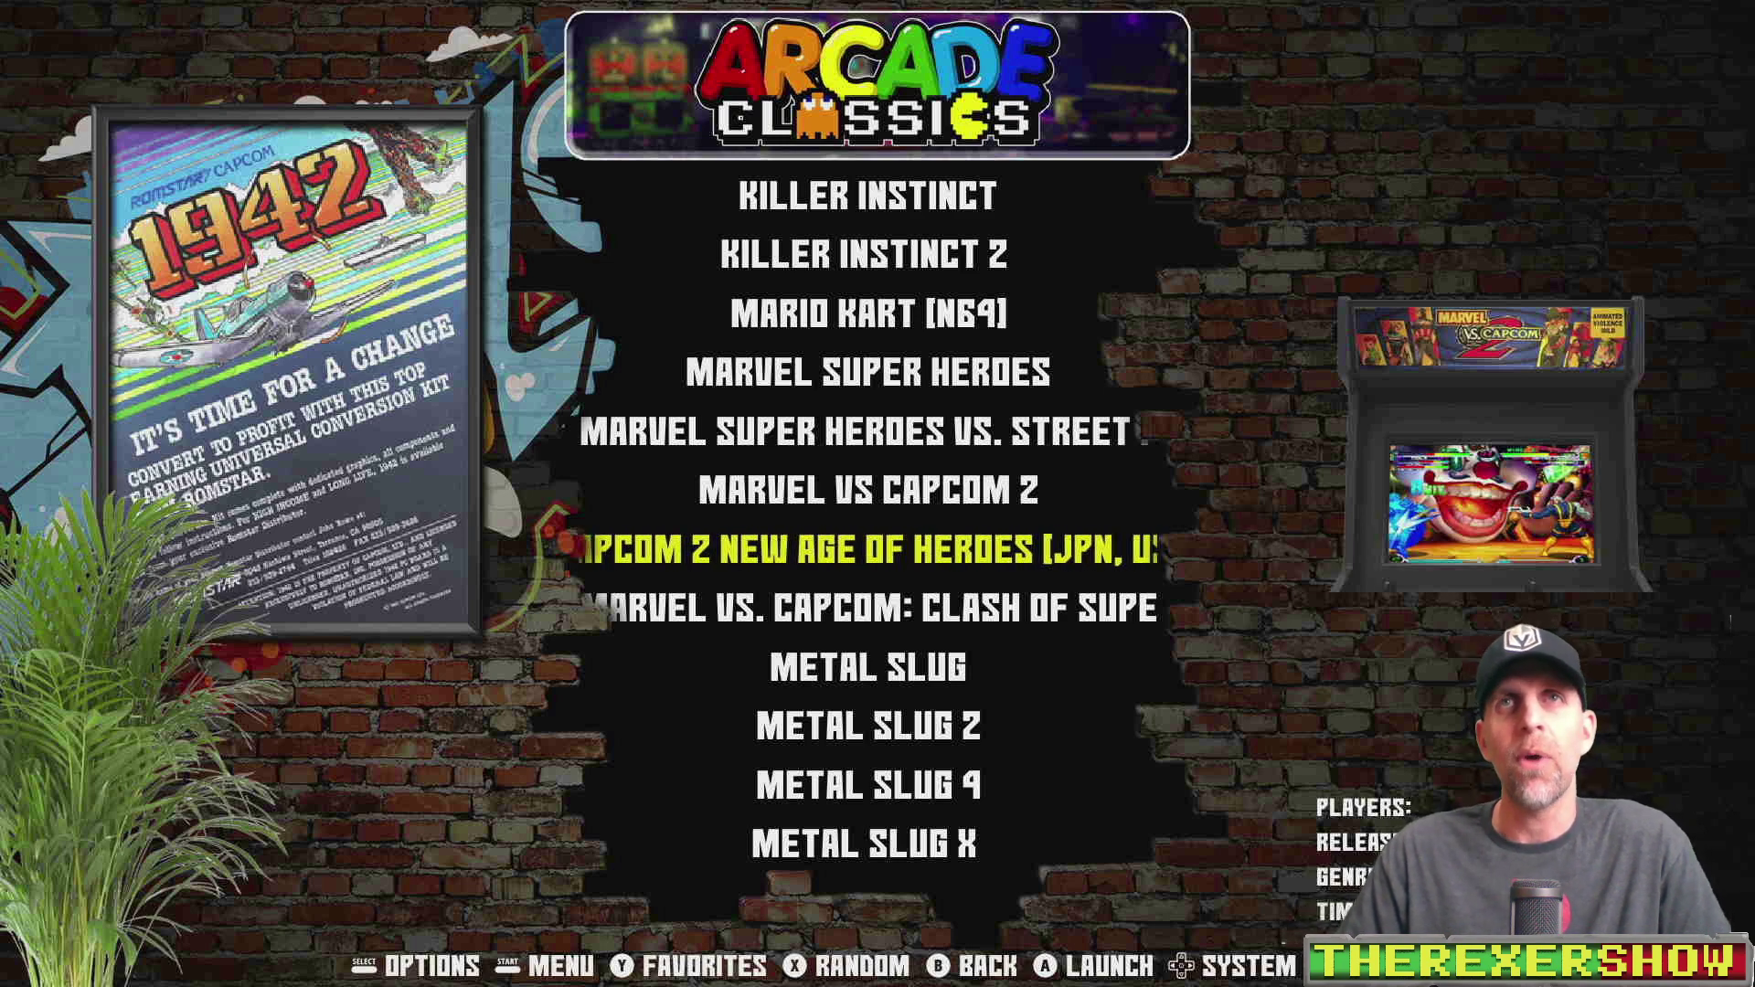
# Launch the selected game into its launch configuration menu and open the emulator choice for the mvsc2 ROM.
pyautogui.press('Return')
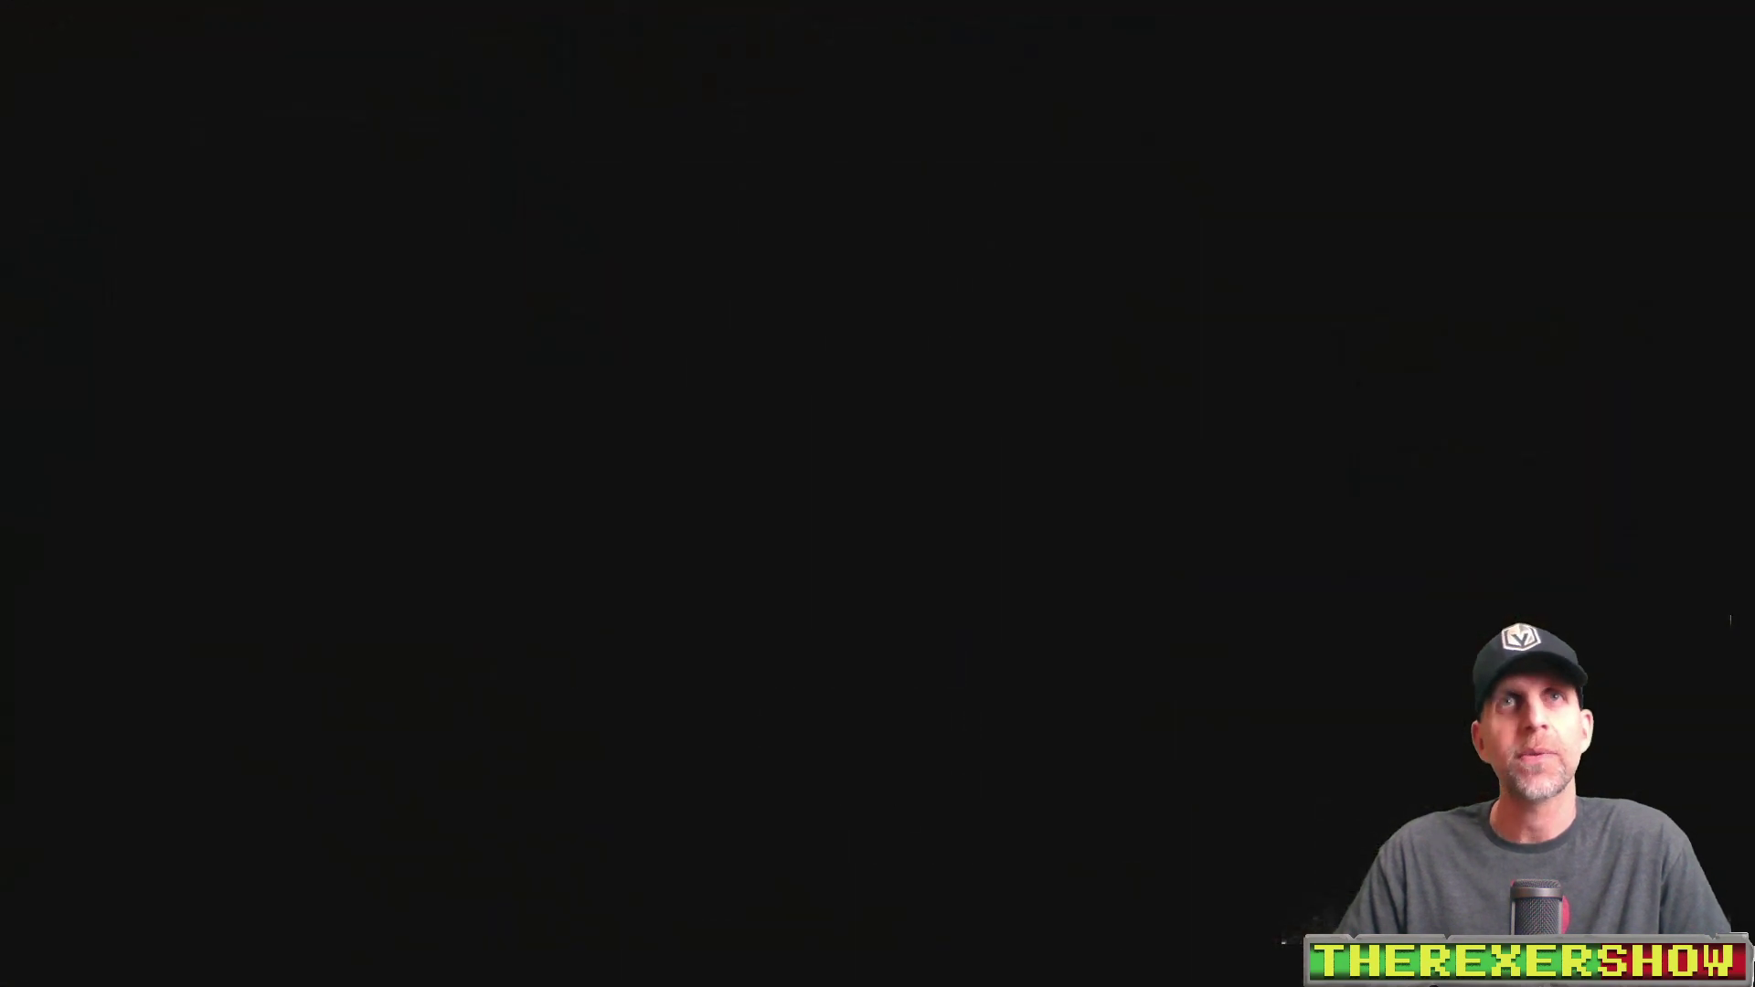
pyautogui.press('Return')
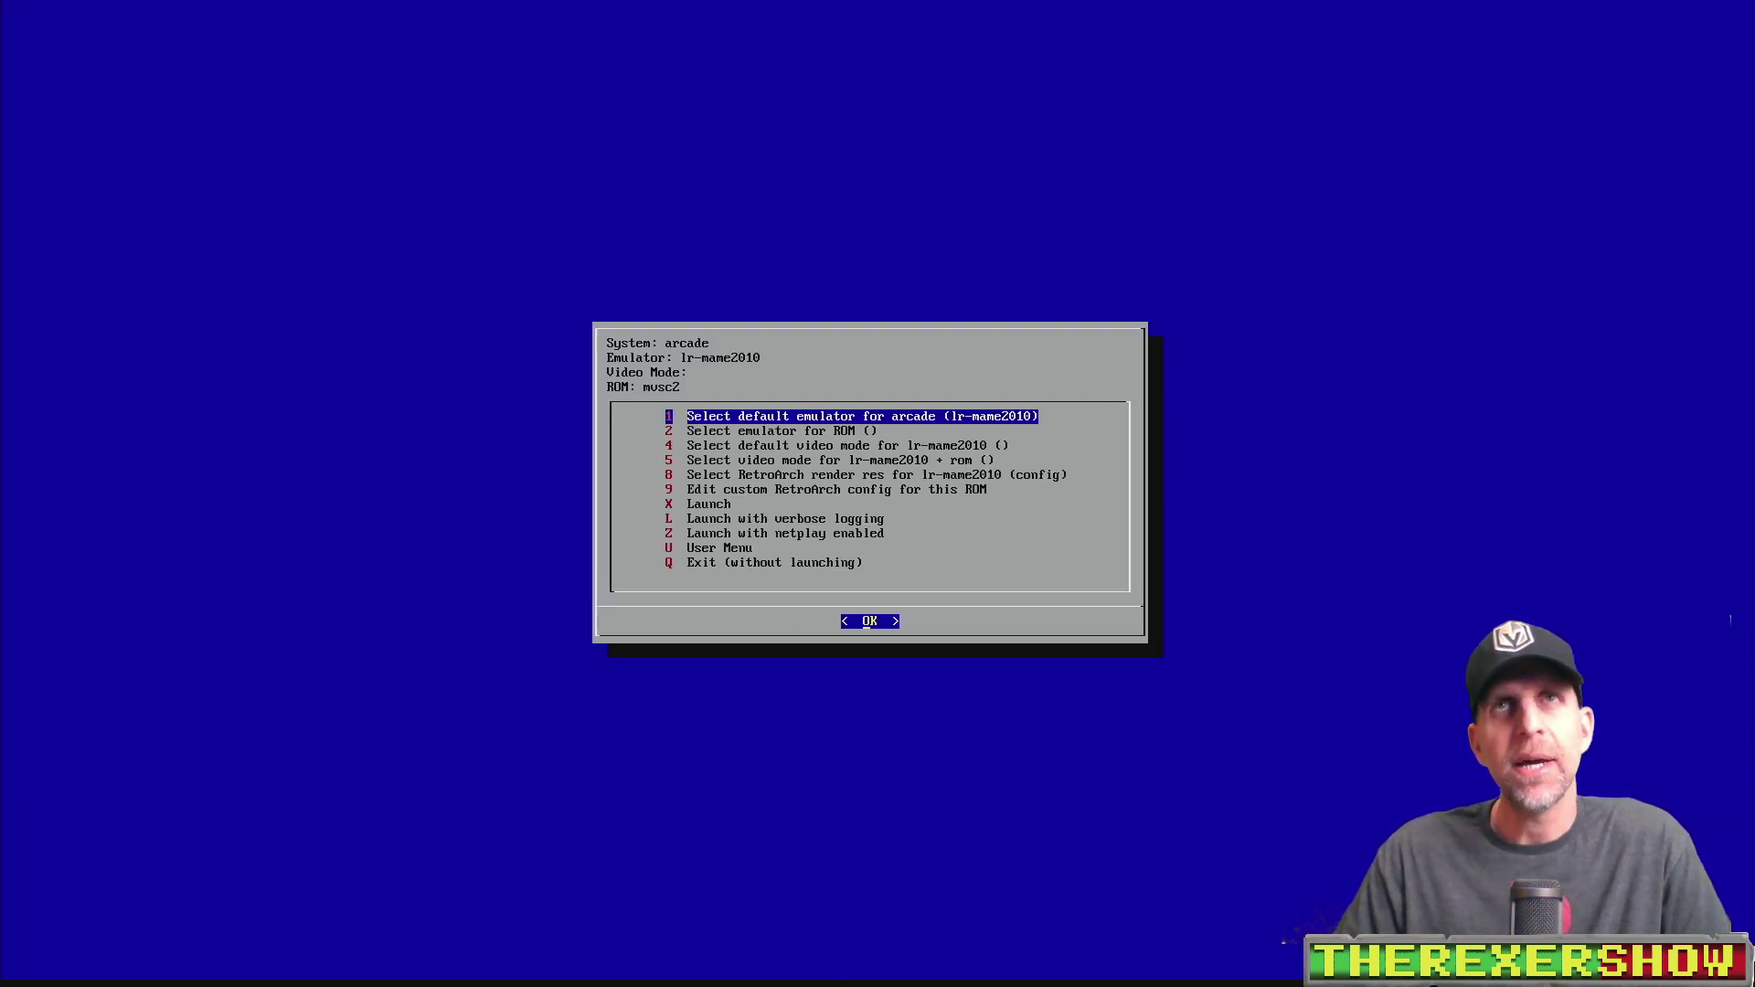
pyautogui.press('Down')
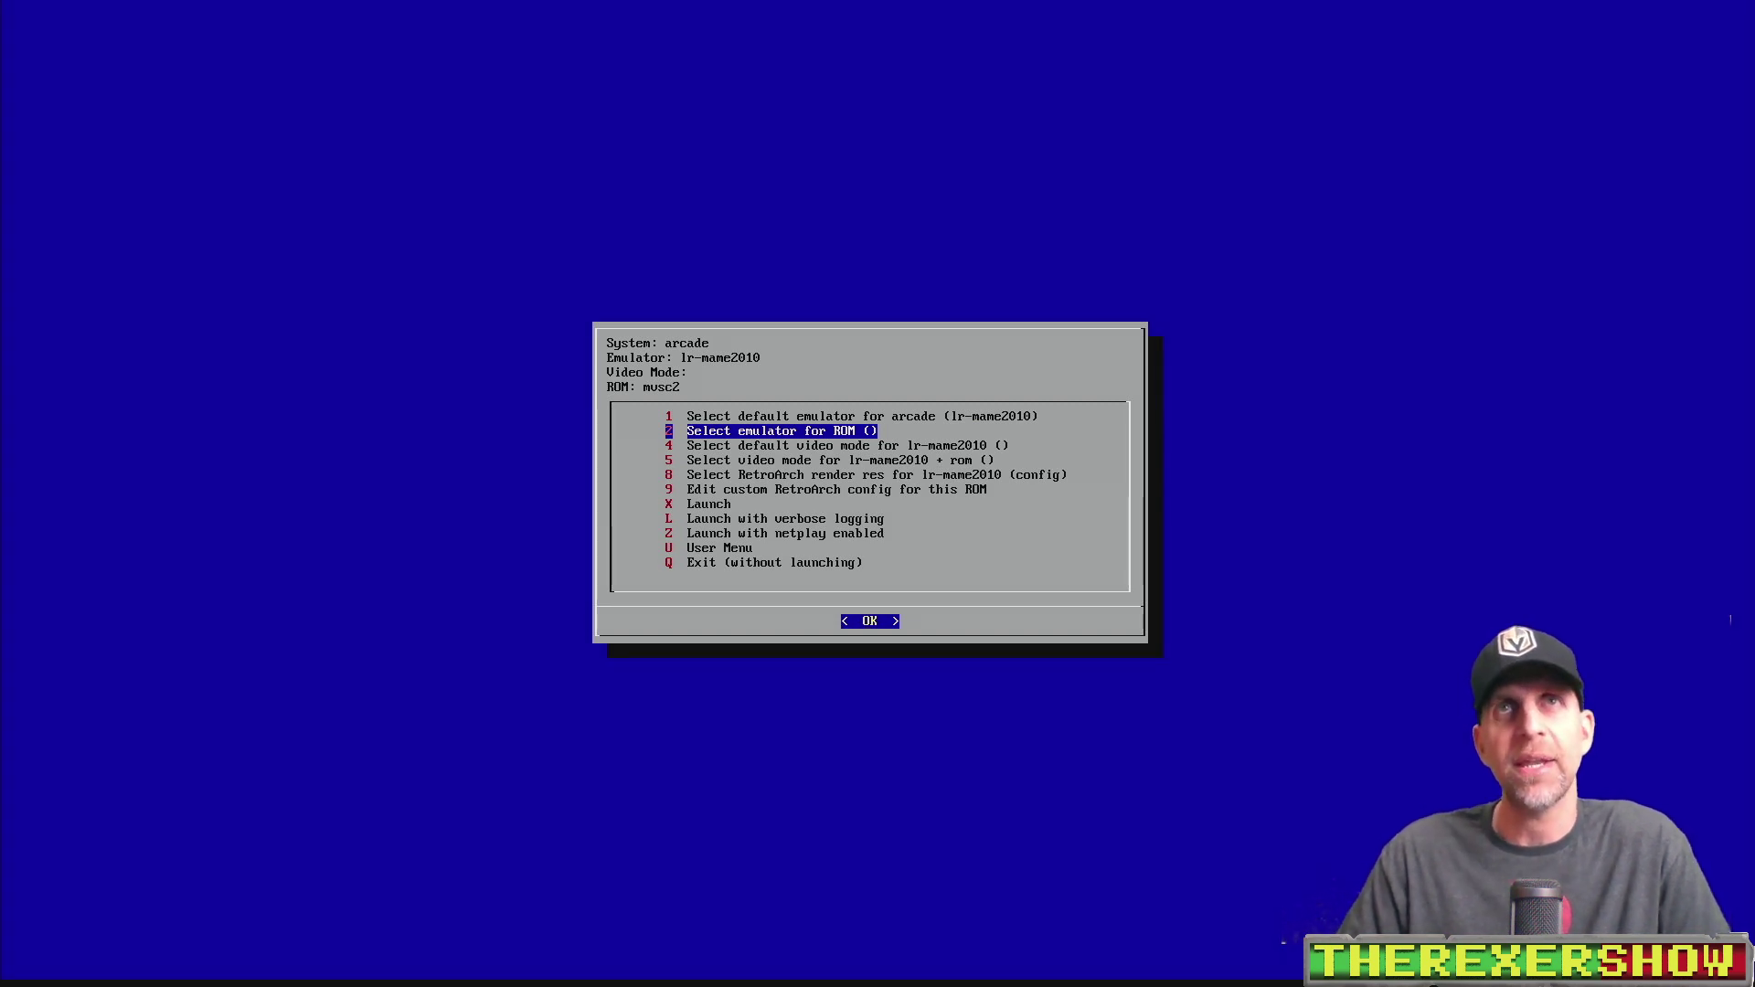
pyautogui.press('Return')
# Look through the emulators offered for the mvsc2 ROM, including lr-flycast and lr-reicast.
pyautogui.press('Down')
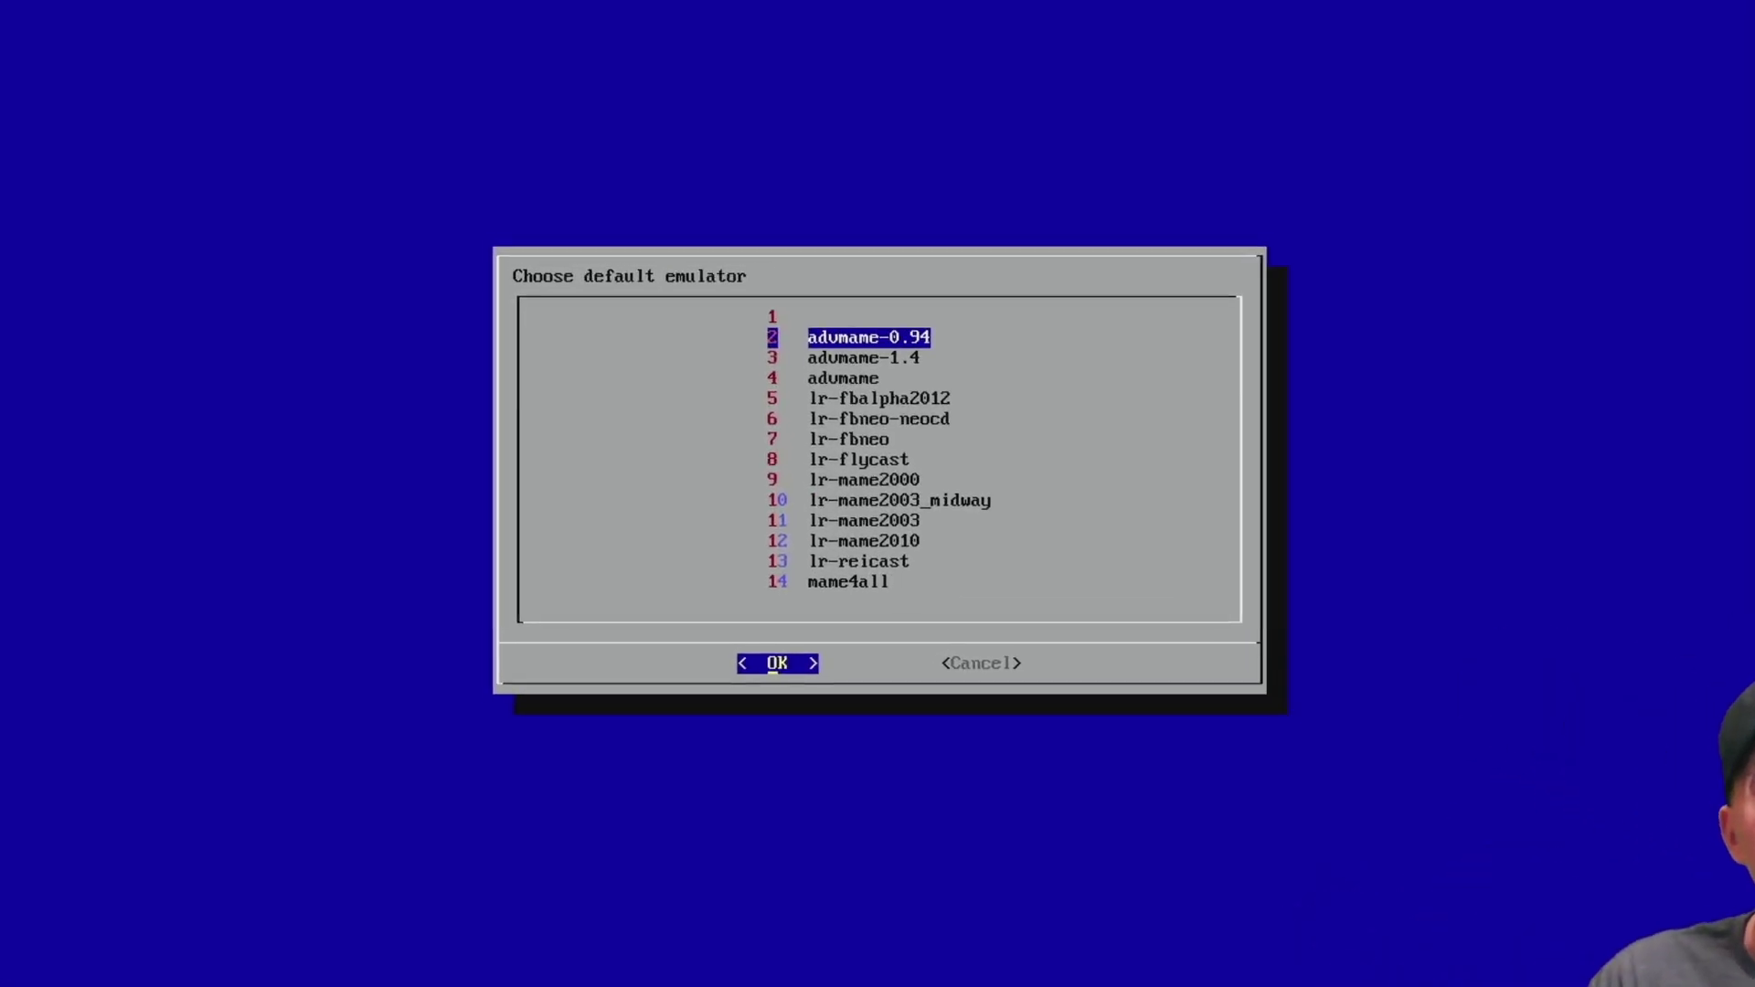
pyautogui.press('Down')
pyautogui.press('Down')
pyautogui.press('Down')
pyautogui.press('Down')
pyautogui.press('Down')
pyautogui.press('Down')
pyautogui.press('Down')
pyautogui.press('Down')
pyautogui.press('Down')
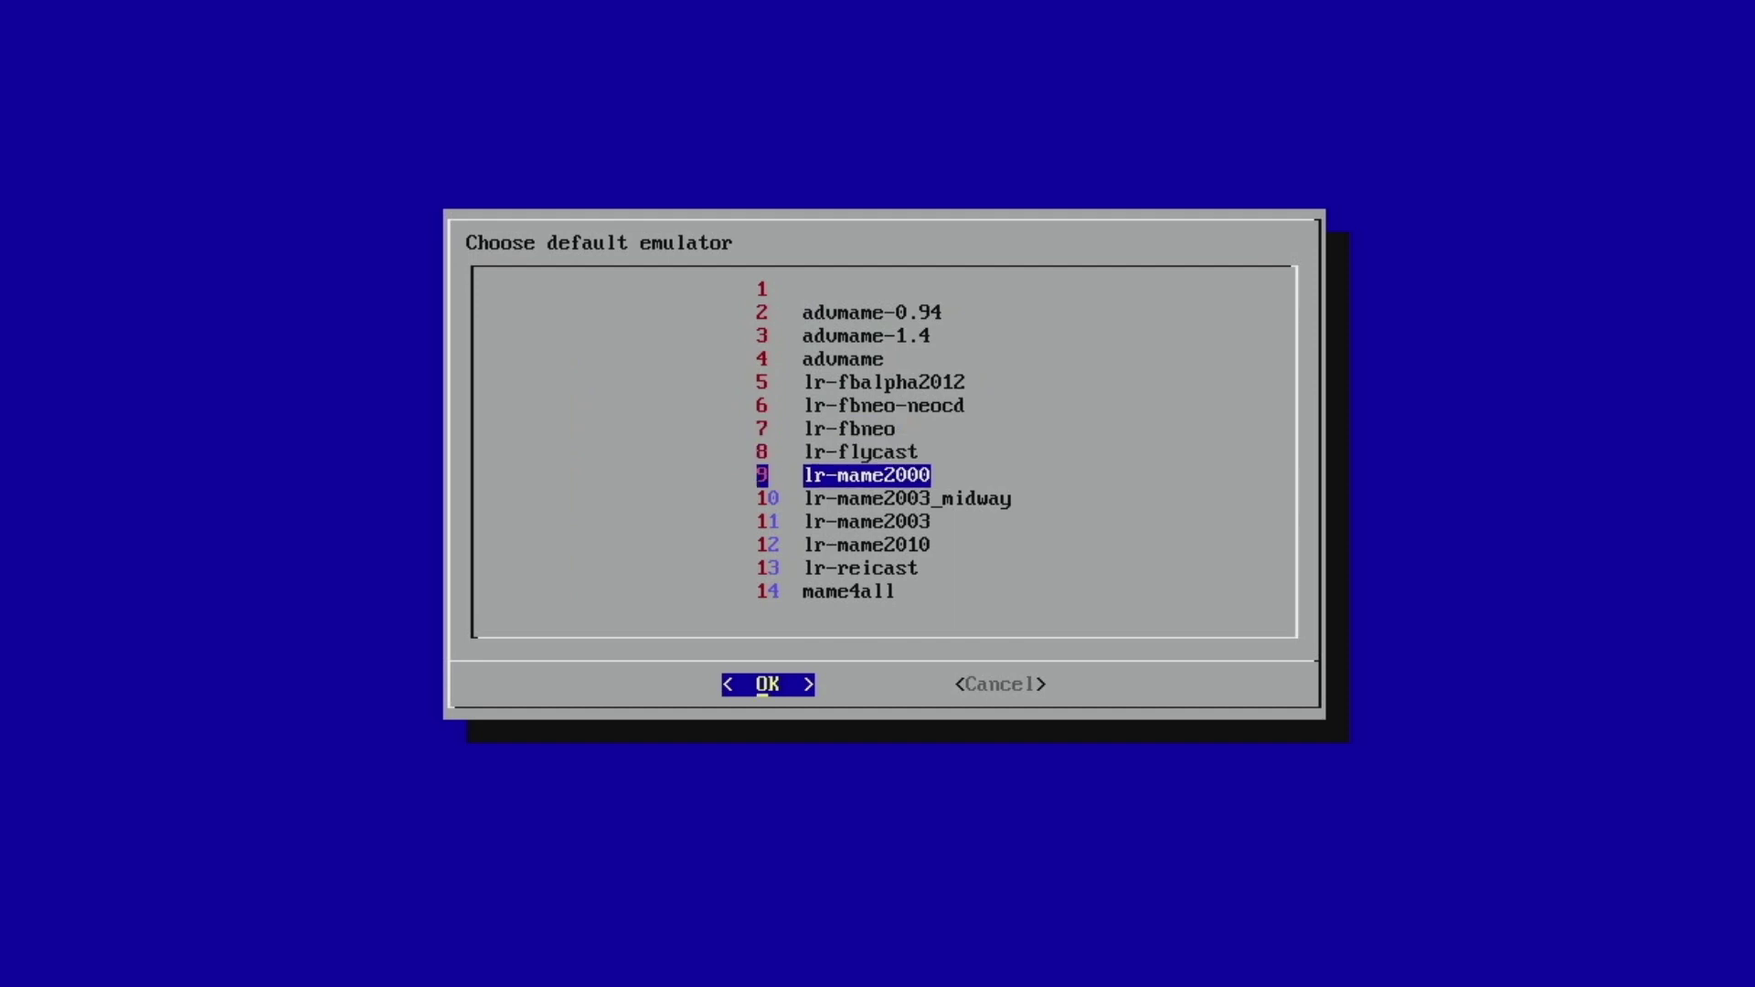
pyautogui.press('Down')
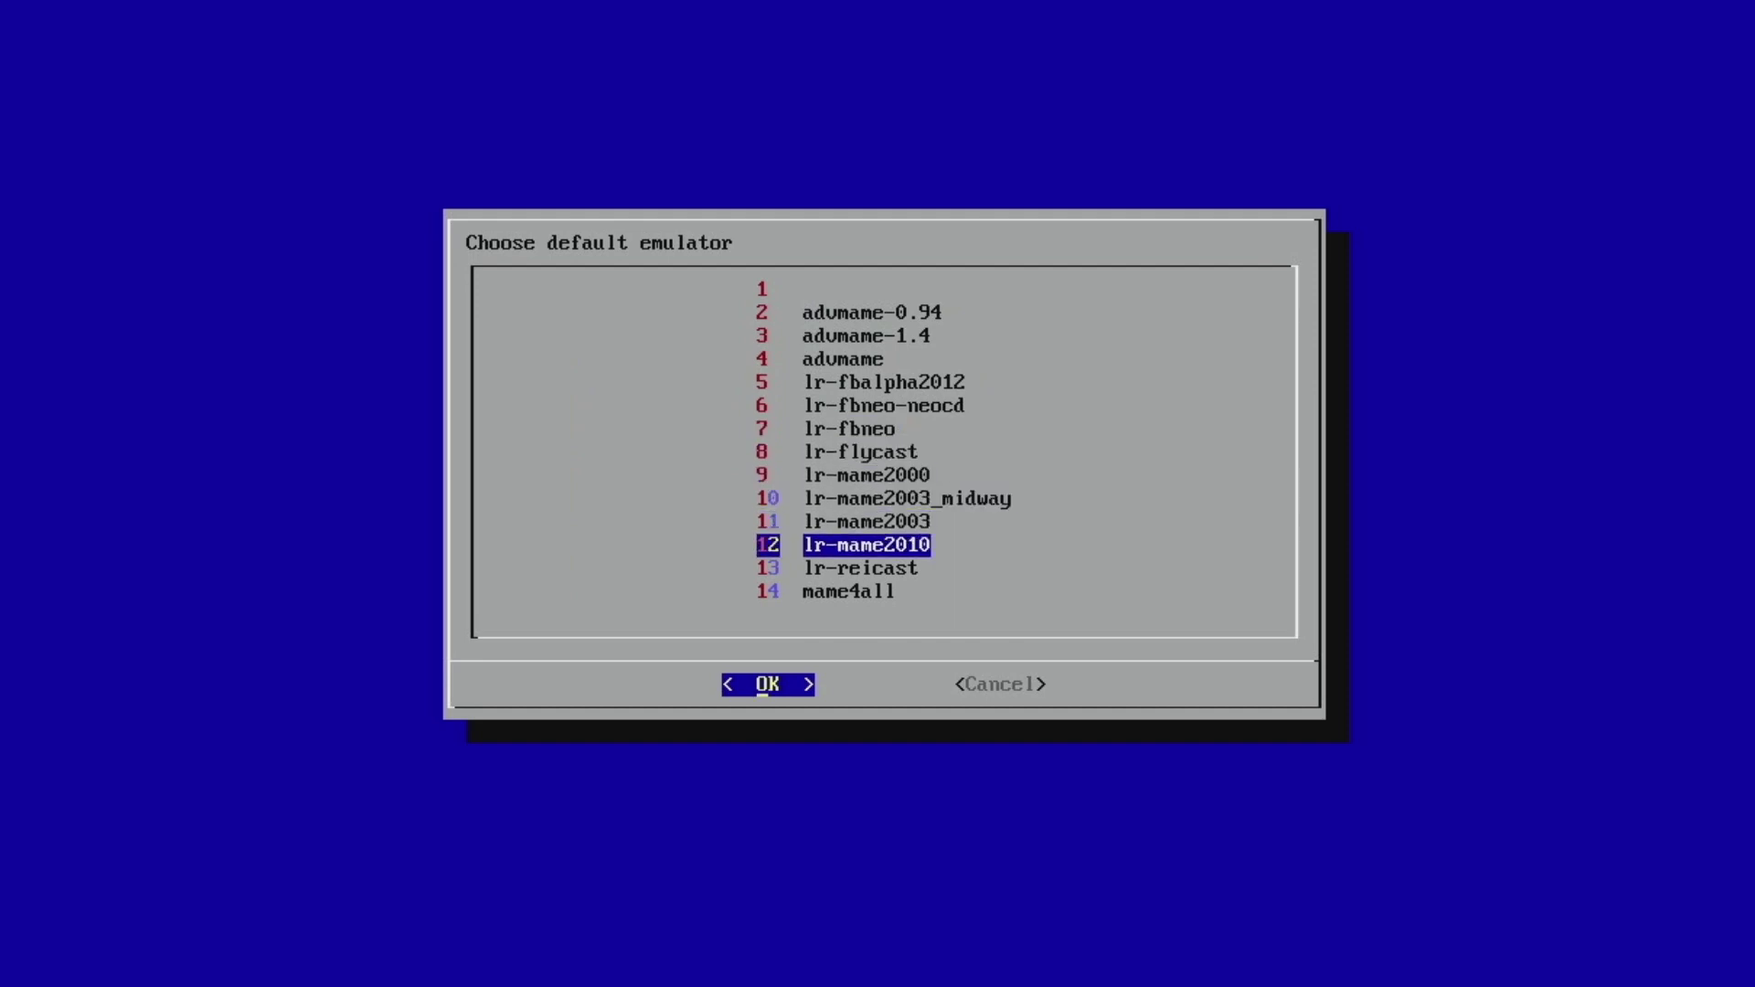
pyautogui.press('Down')
pyautogui.press('Down')
pyautogui.press('Up')
pyautogui.press('Up')
pyautogui.press('Up')
pyautogui.press('Up')
pyautogui.press('Up')
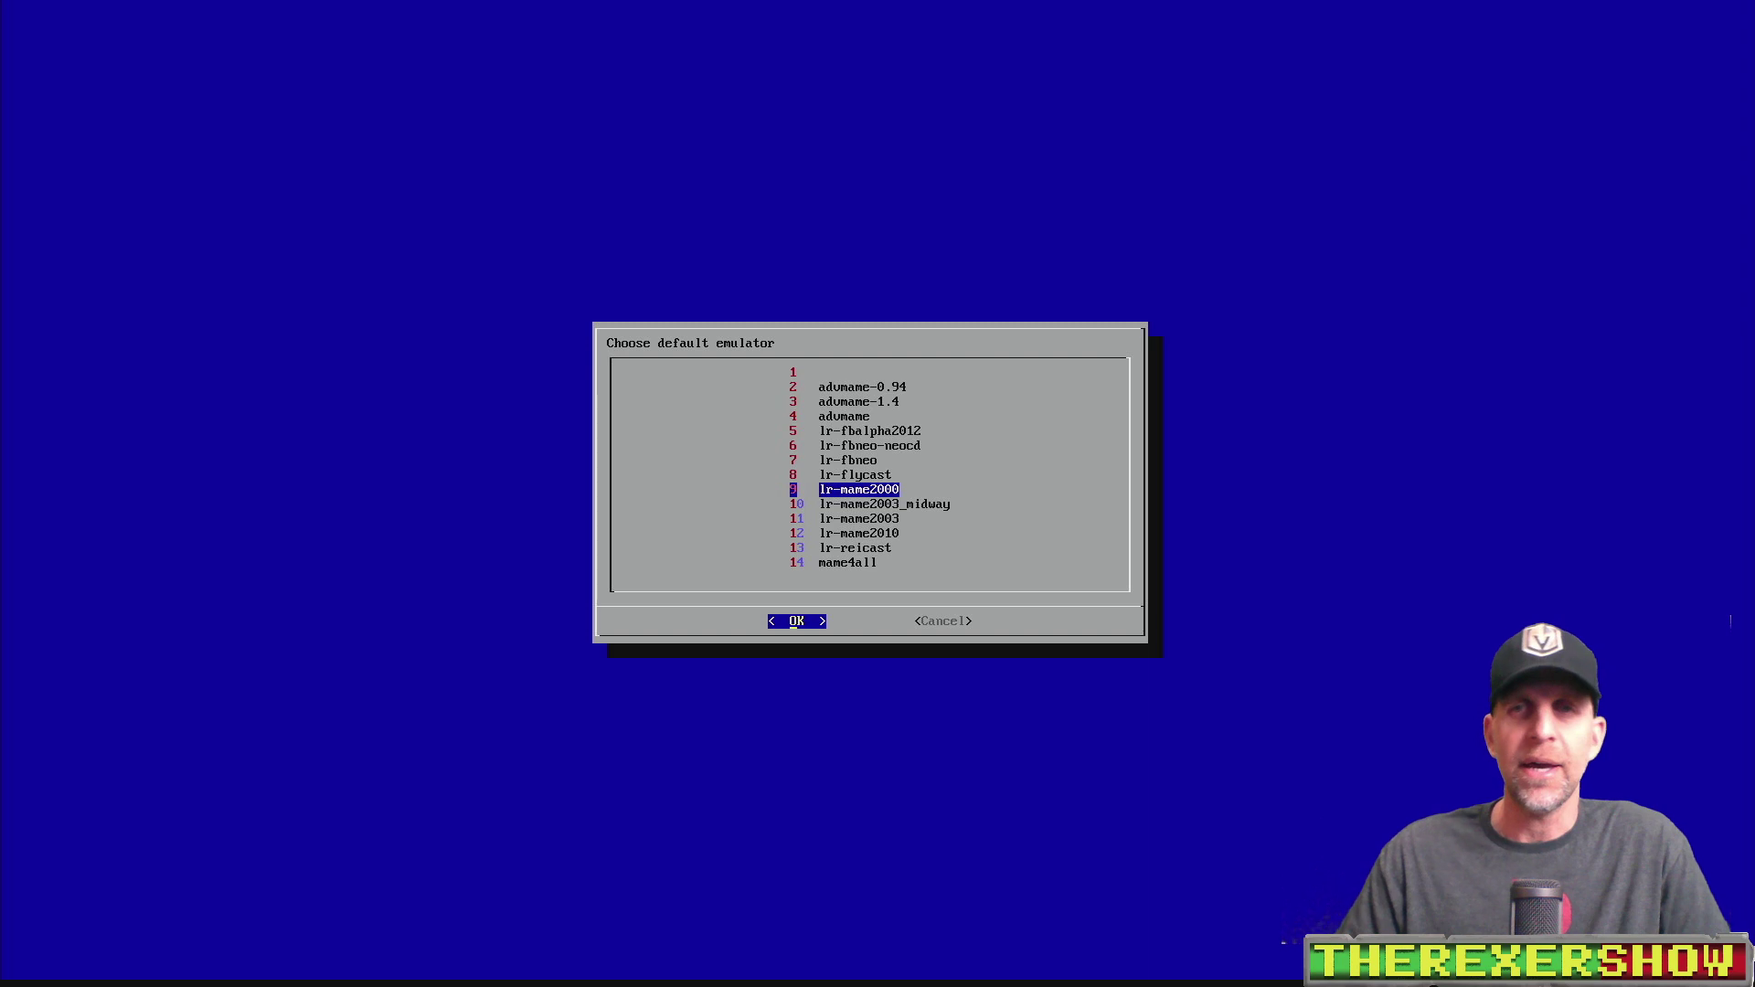
# Assign lr-reicast as the emulator for the mvsc2 ROM.
pyautogui.press('Down')
pyautogui.press('Down')
pyautogui.press('Down')
pyautogui.press('Down')
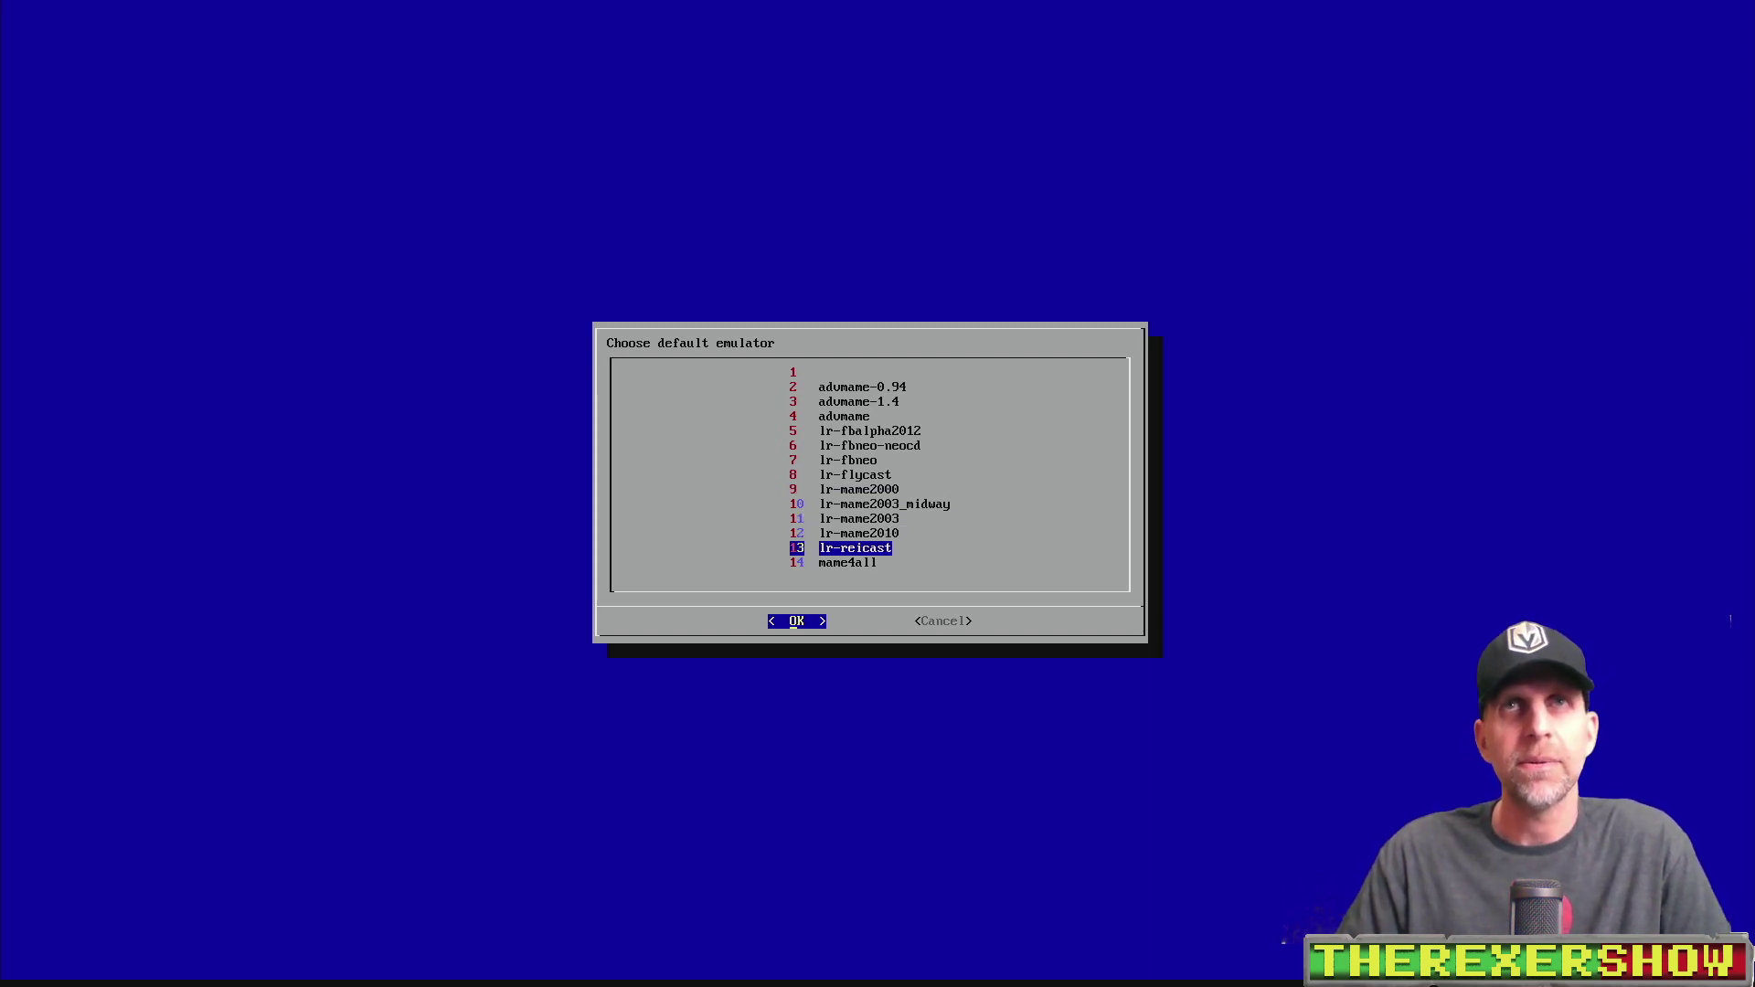
pyautogui.press('Return')
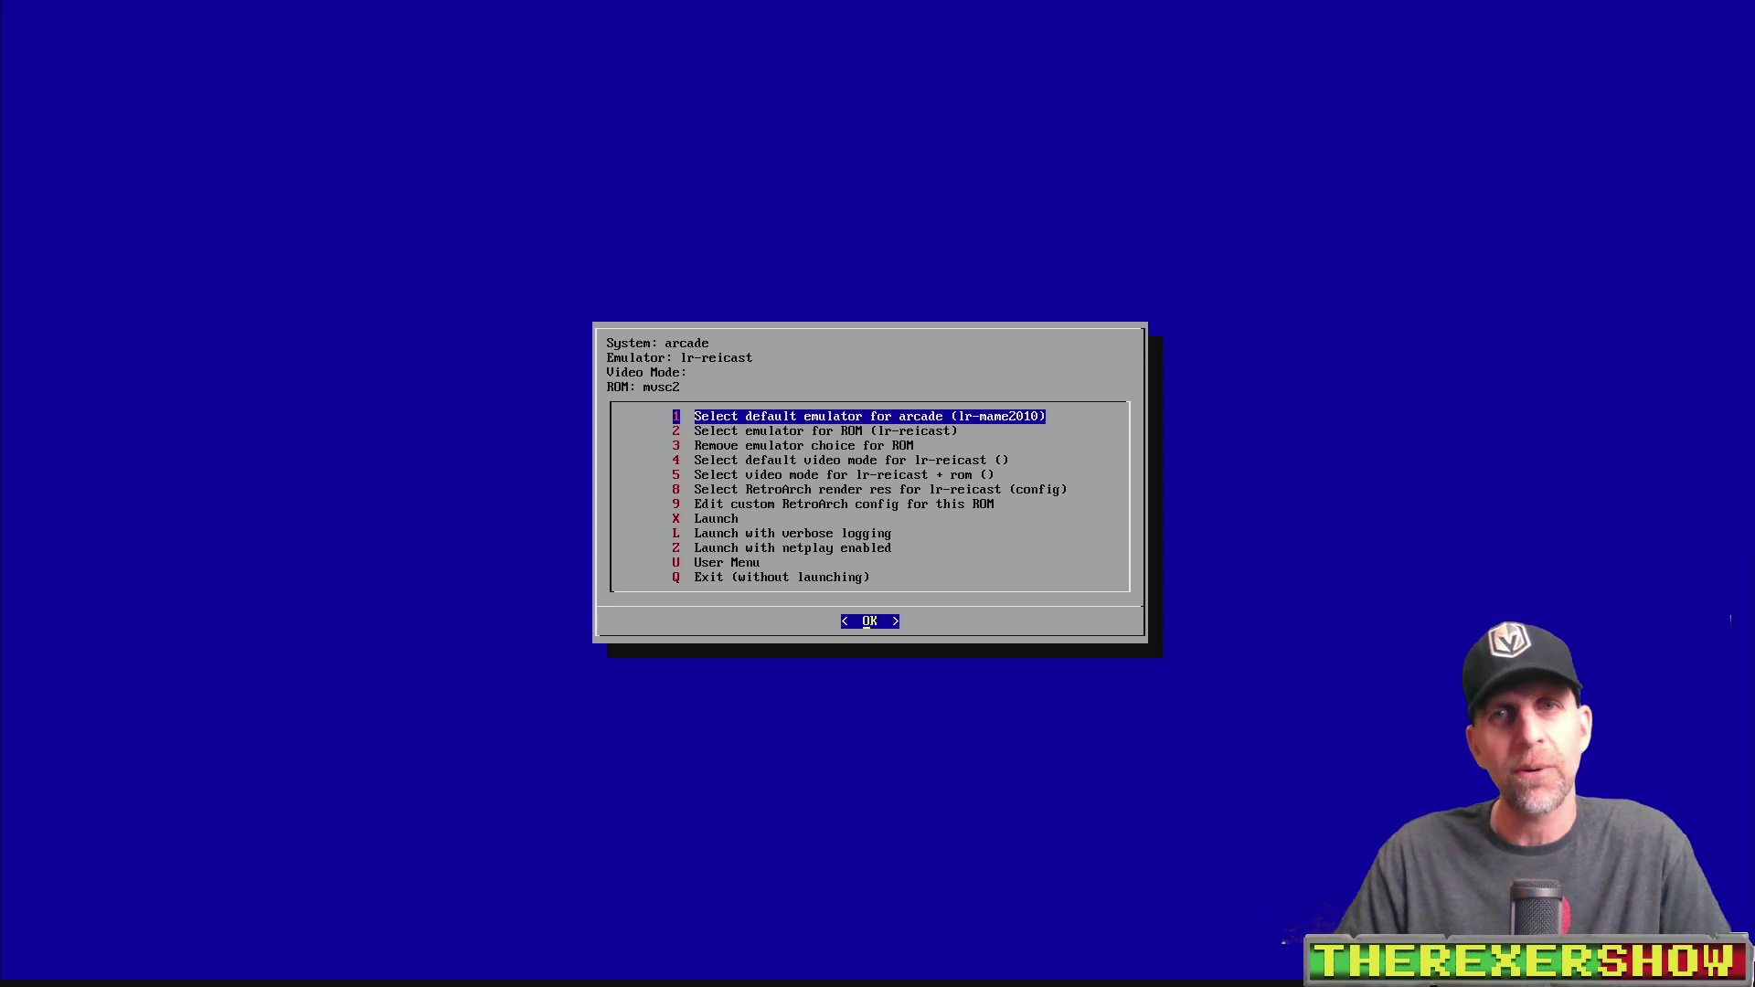
# Launch the mvsc2 ROM with lr-reicast from its launch configuration menu.
pyautogui.press('Down')
pyautogui.press('Down')
pyautogui.press('Down')
pyautogui.press('Down')
pyautogui.press('Down')
pyautogui.press('Down')
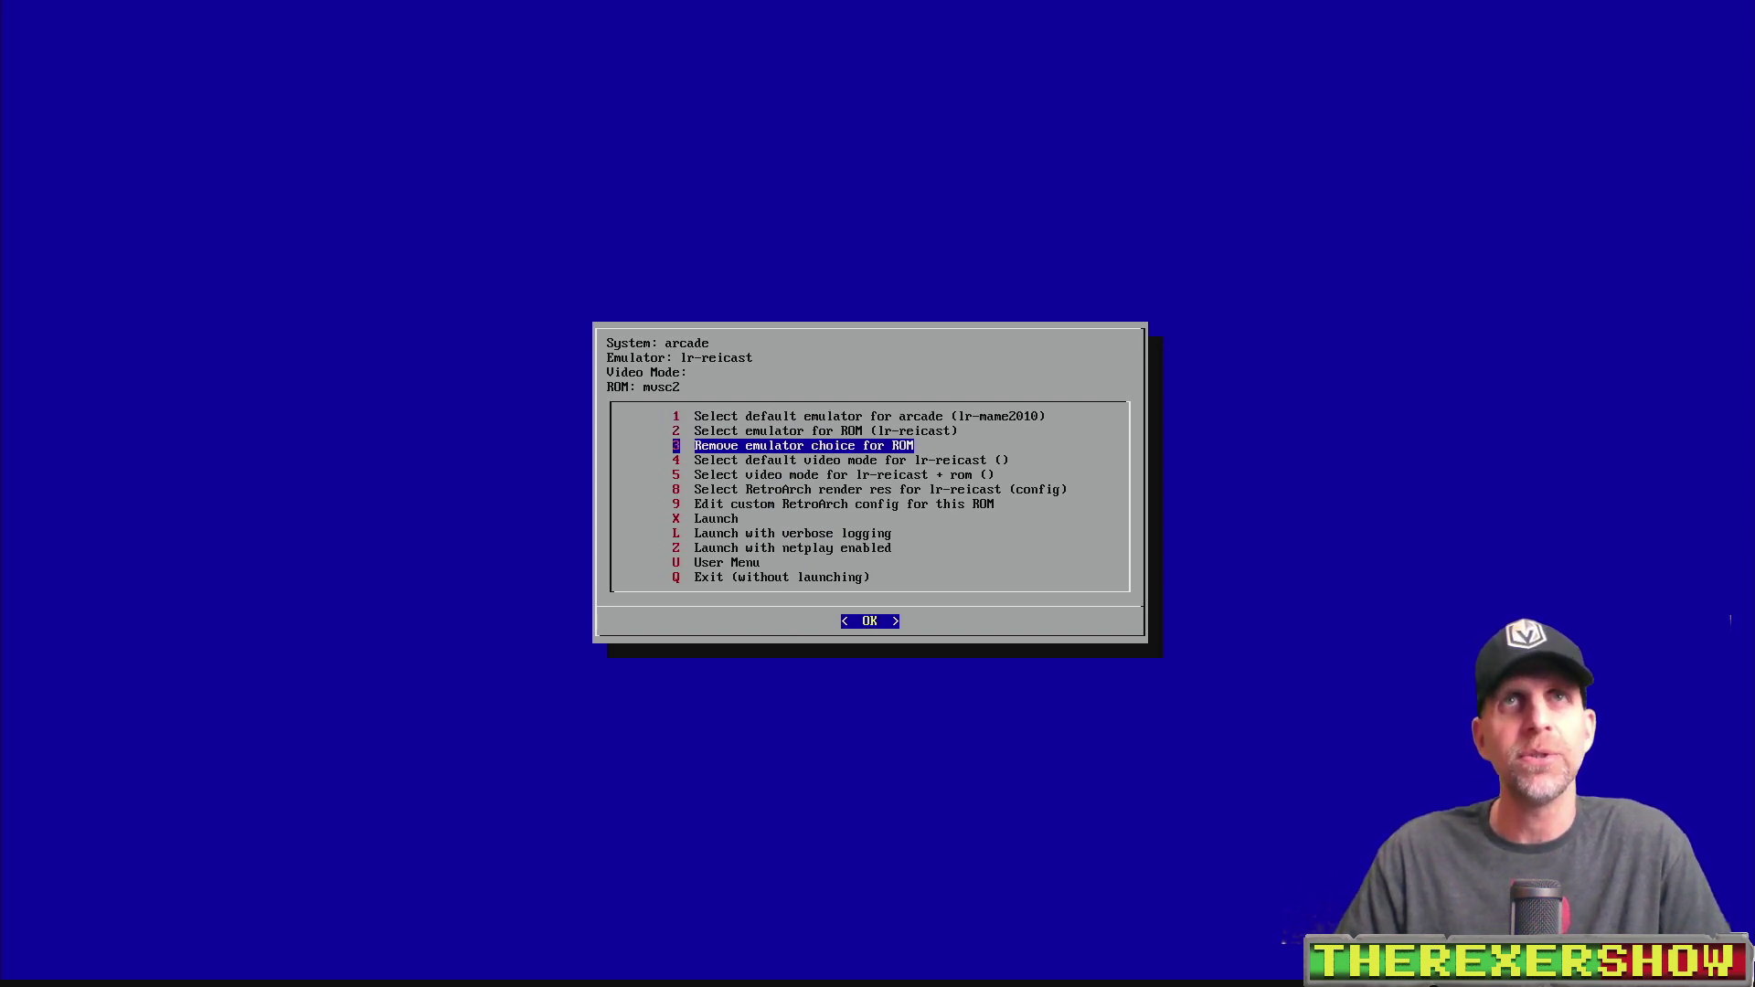
pyautogui.press('Down')
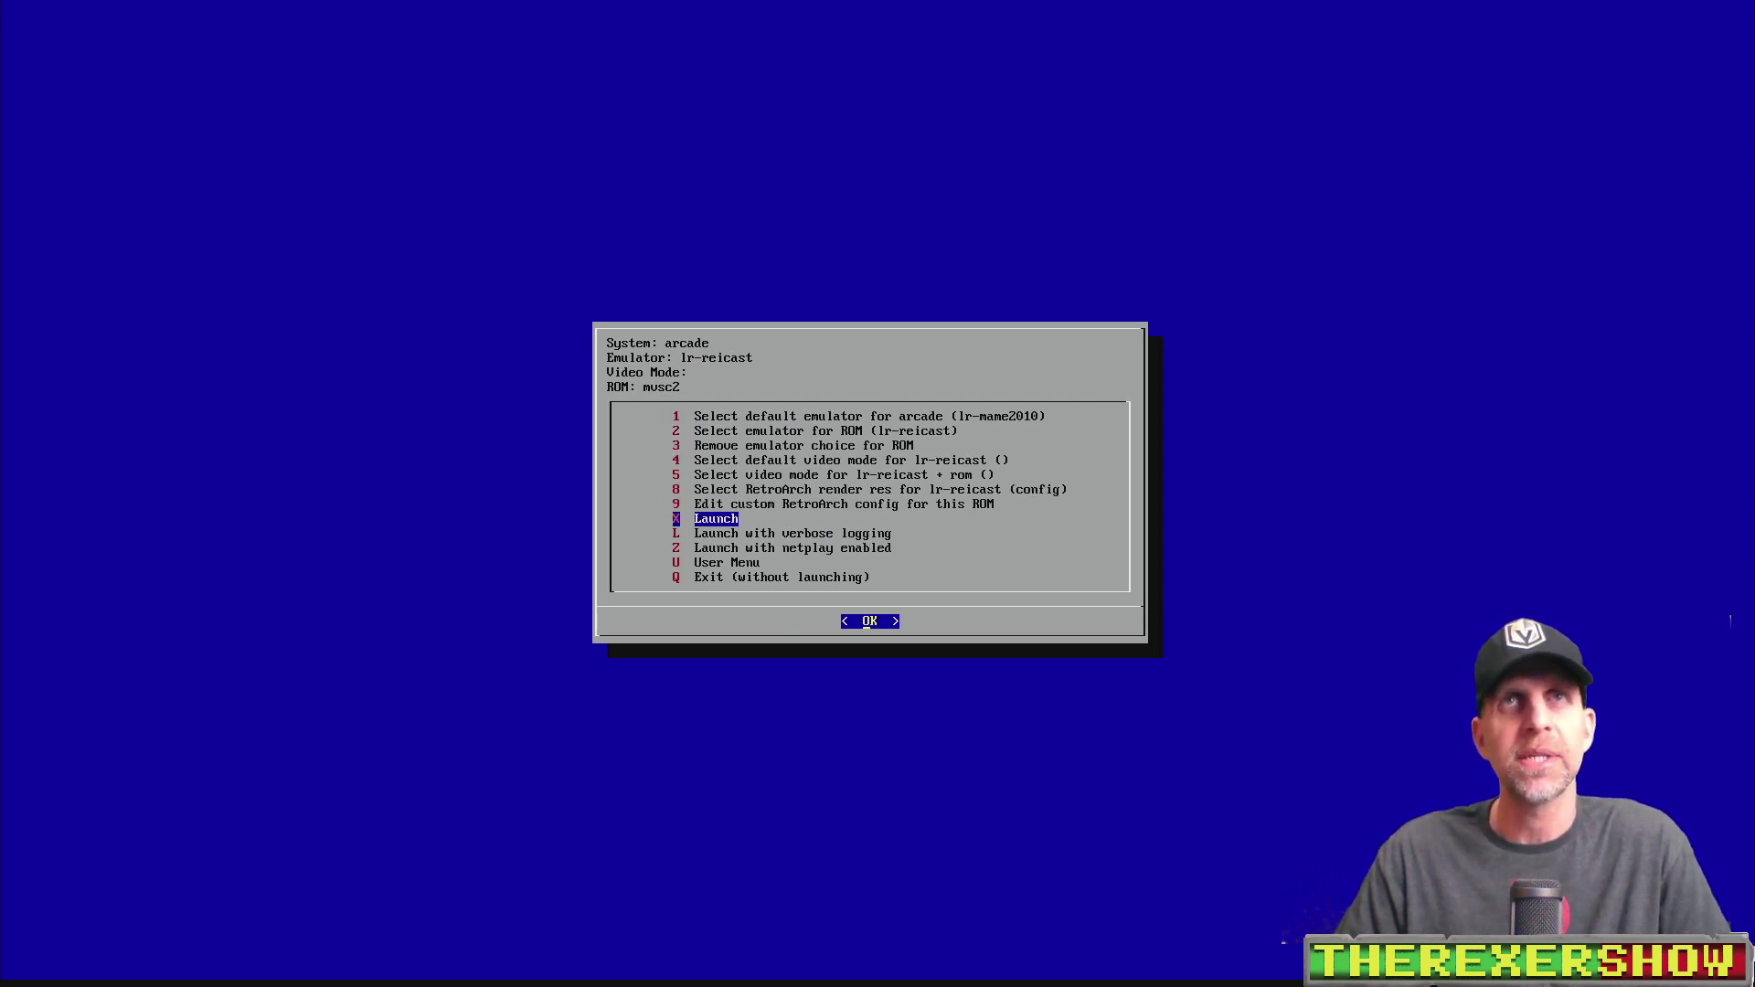
pyautogui.press('Up')
pyautogui.press('Down')
pyautogui.press('Return')
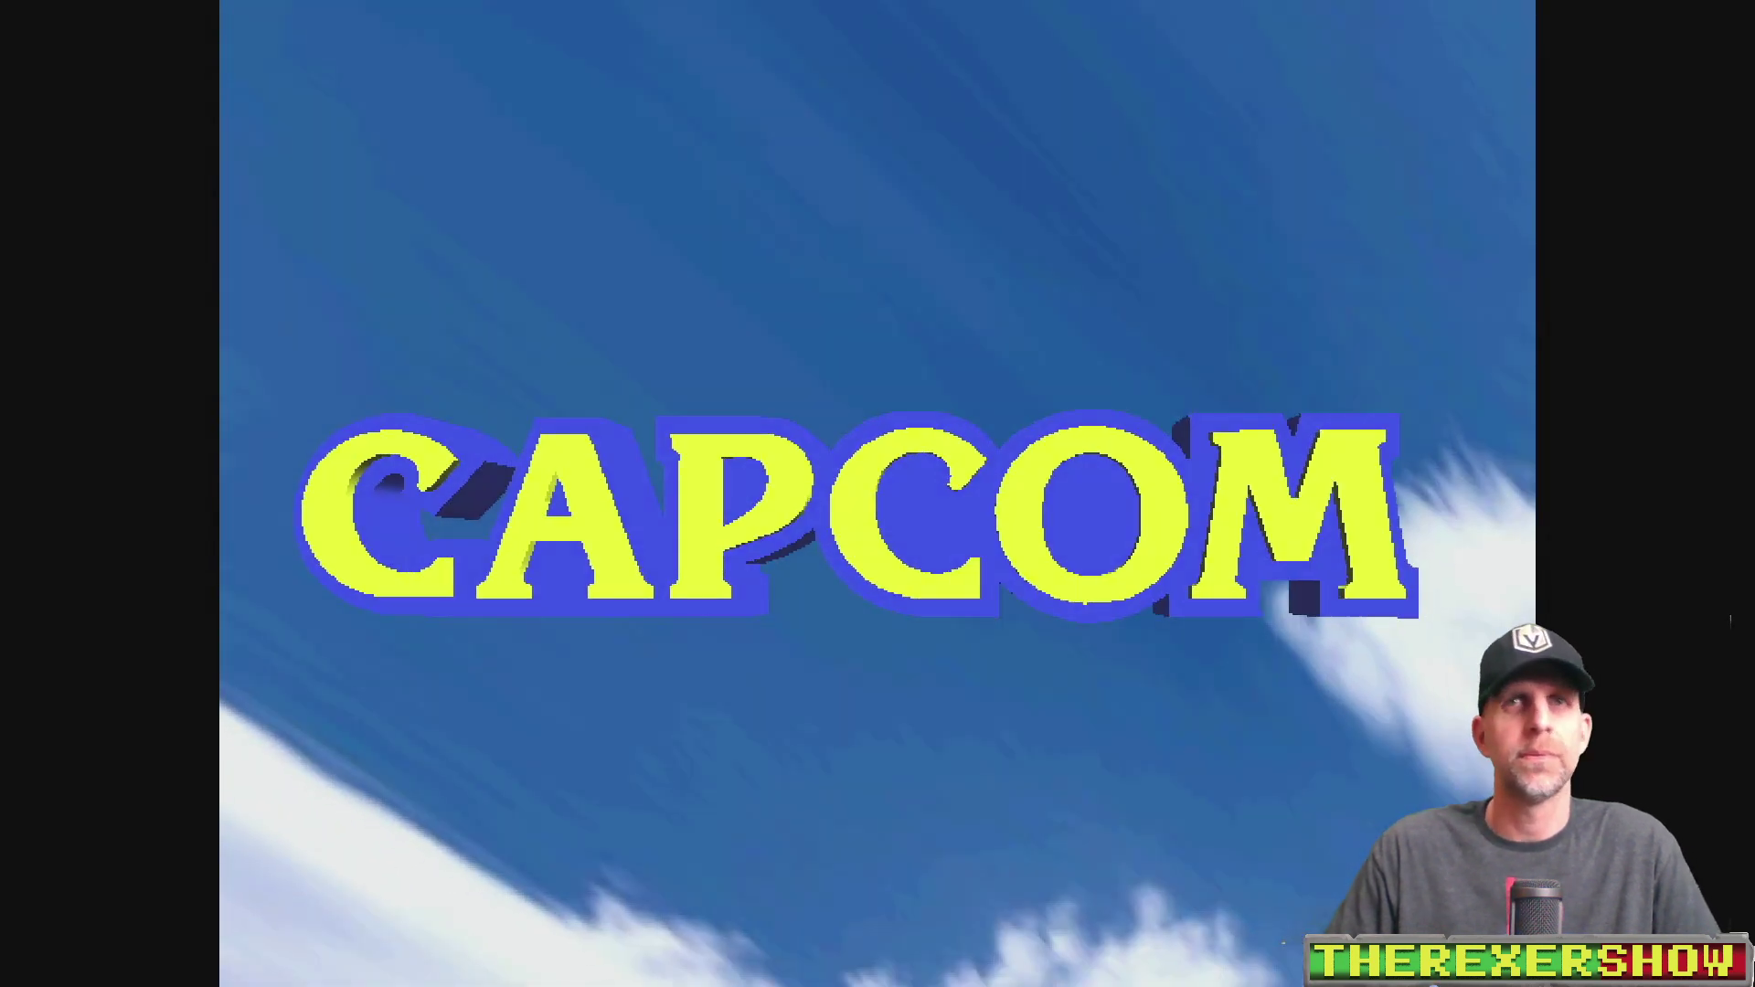
# Insert two credits in Marvel vs. Capcom 2 and start a one-player game.
pyautogui.press('5')
pyautogui.press('5')
pyautogui.press('1')
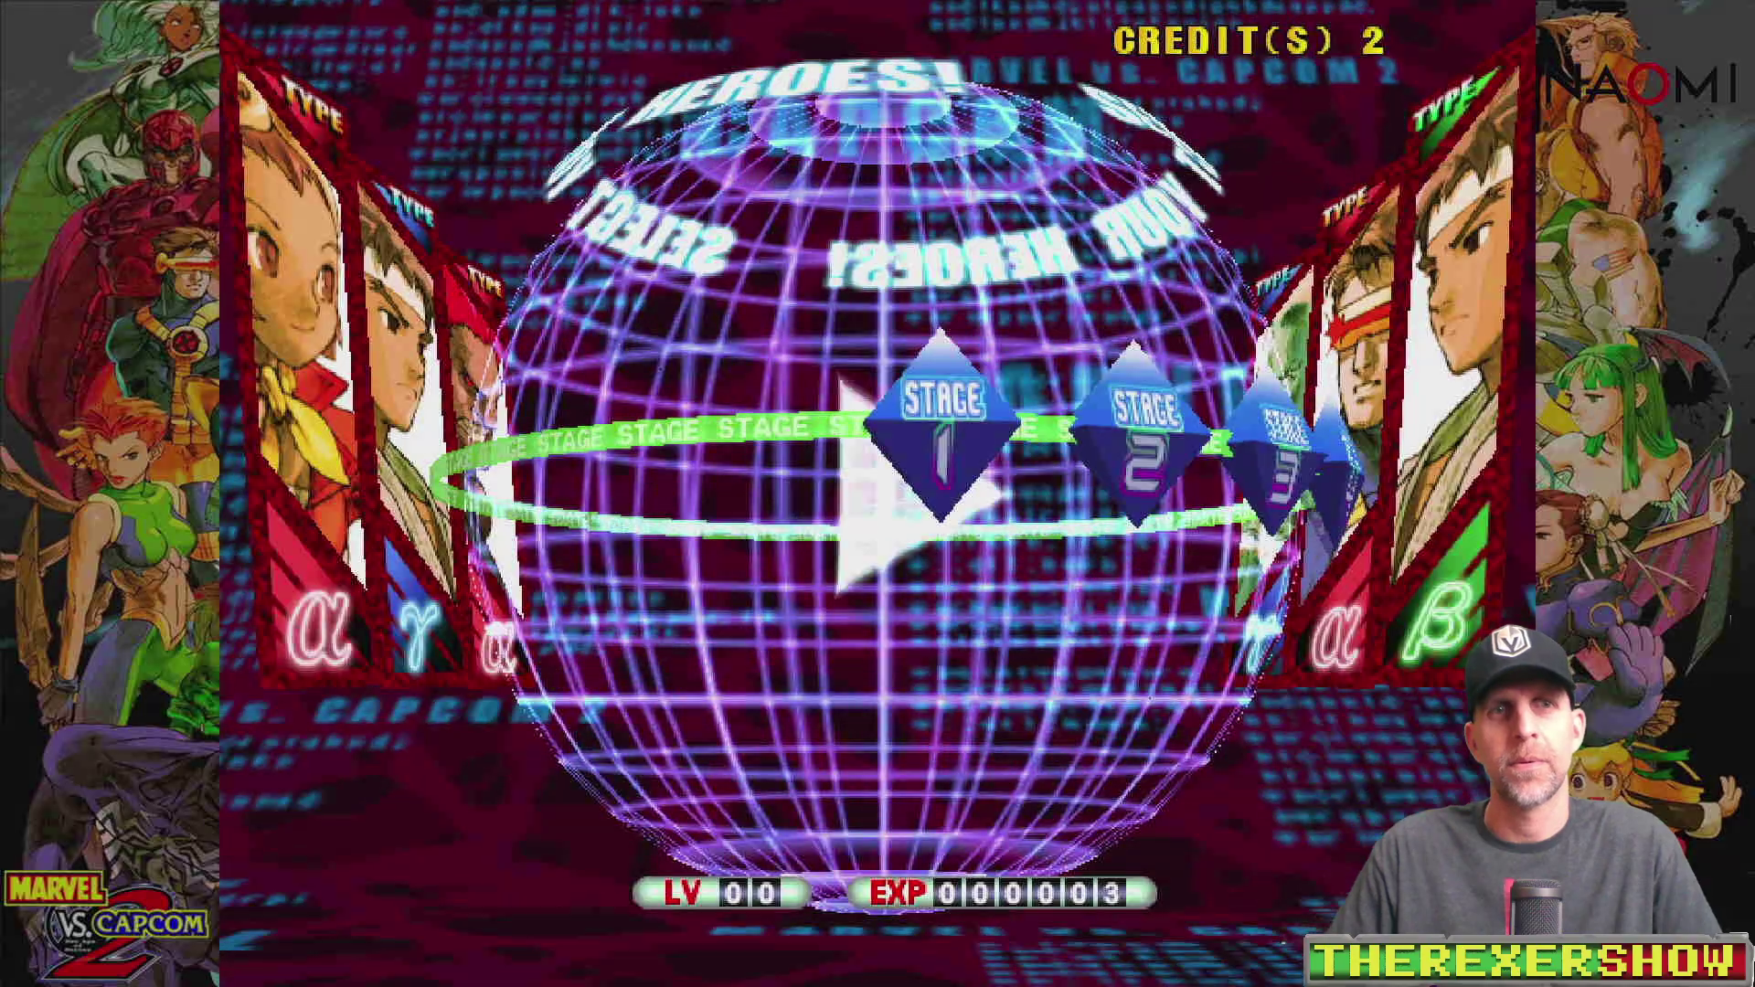